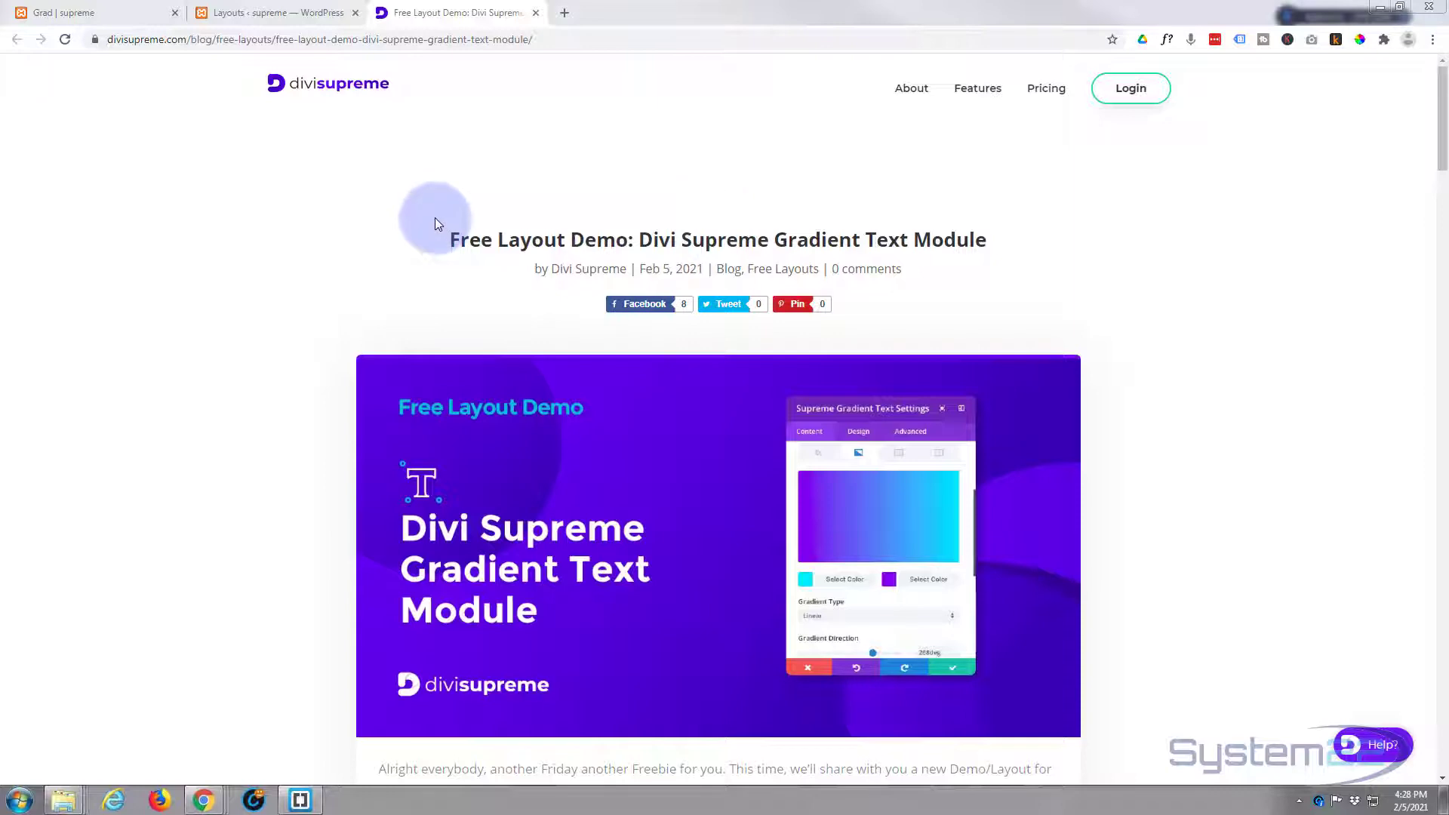
# Download the free Divi Supreme Gradient Text Module demo layout.
pyautogui.scroll(-4, 275, 224)
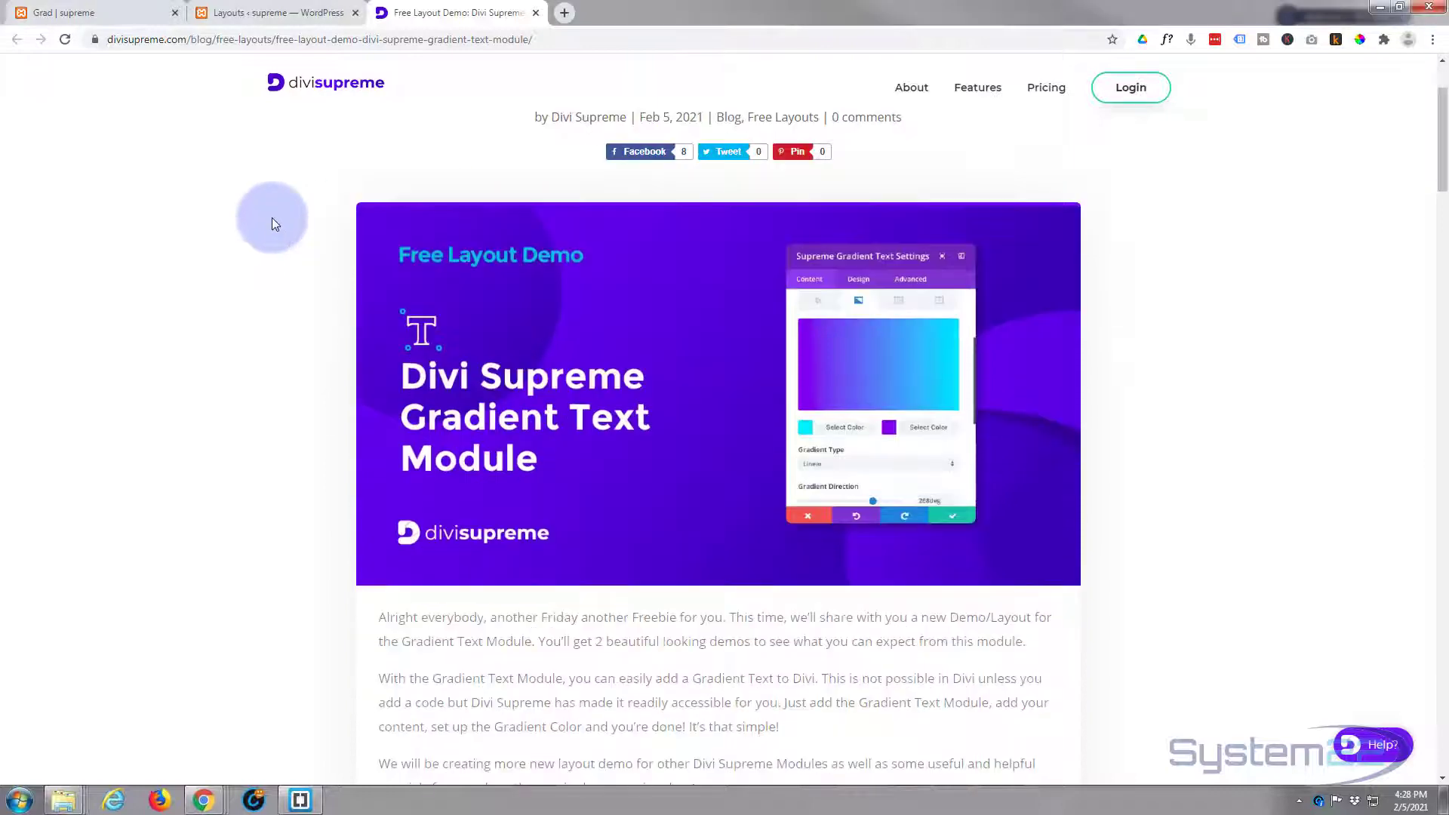
pyautogui.scroll(-12, 274, 221)
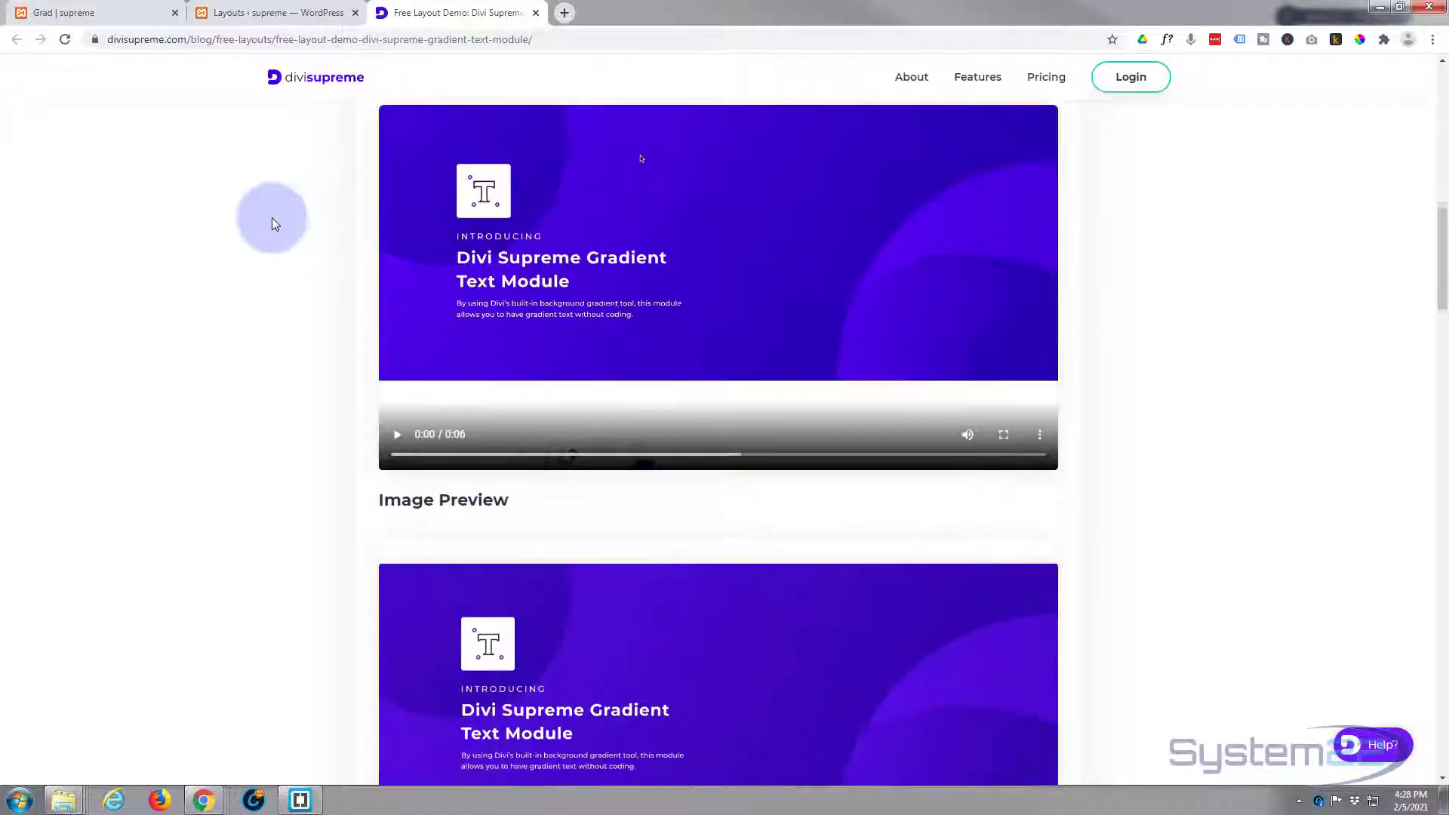
pyautogui.scroll(-5, 272, 217)
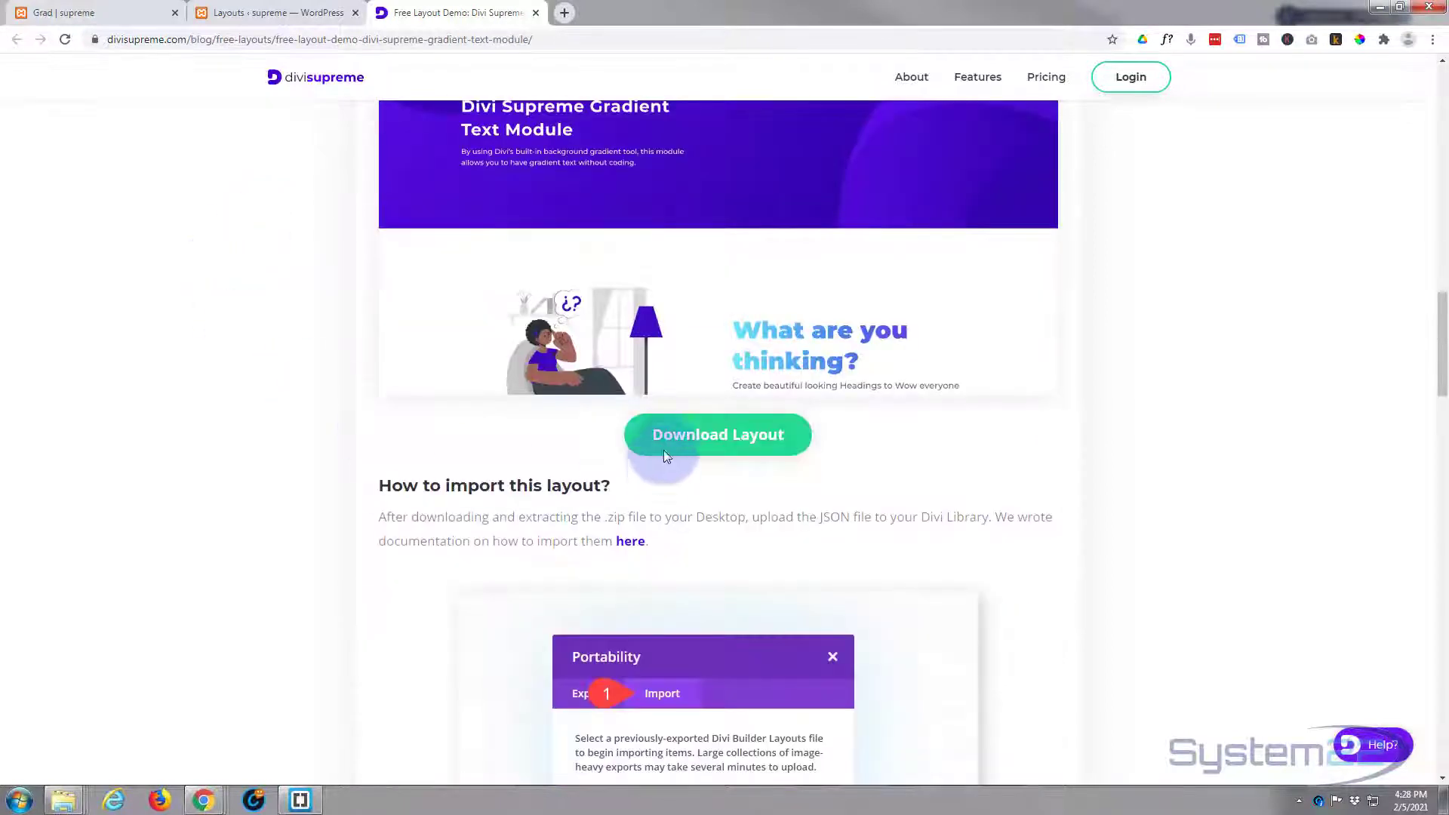
pyautogui.click(717, 441)
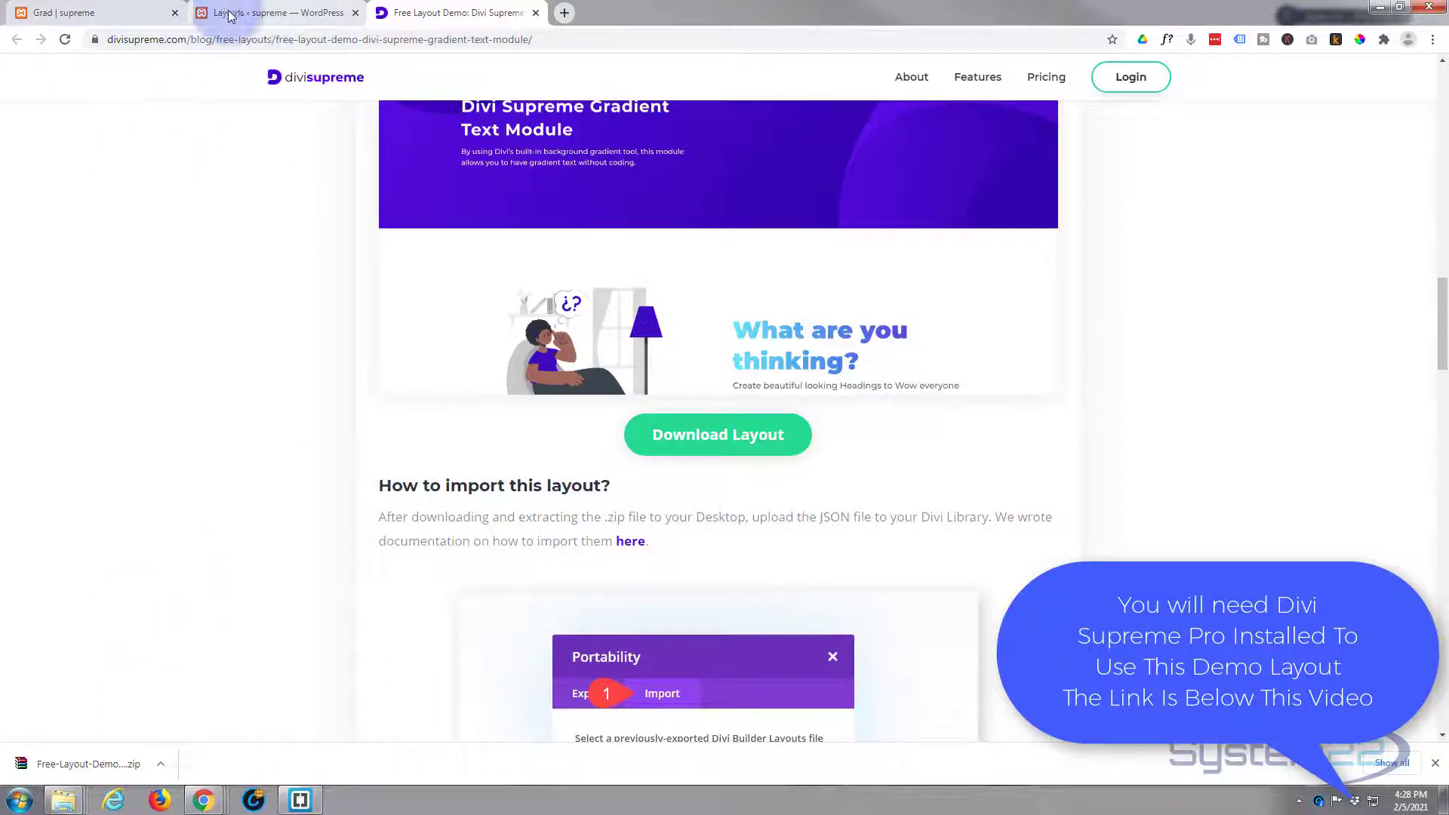
# On the Grad page, insert a single-column row below the "What are you thinking?" row.
pyautogui.click(75, 14)
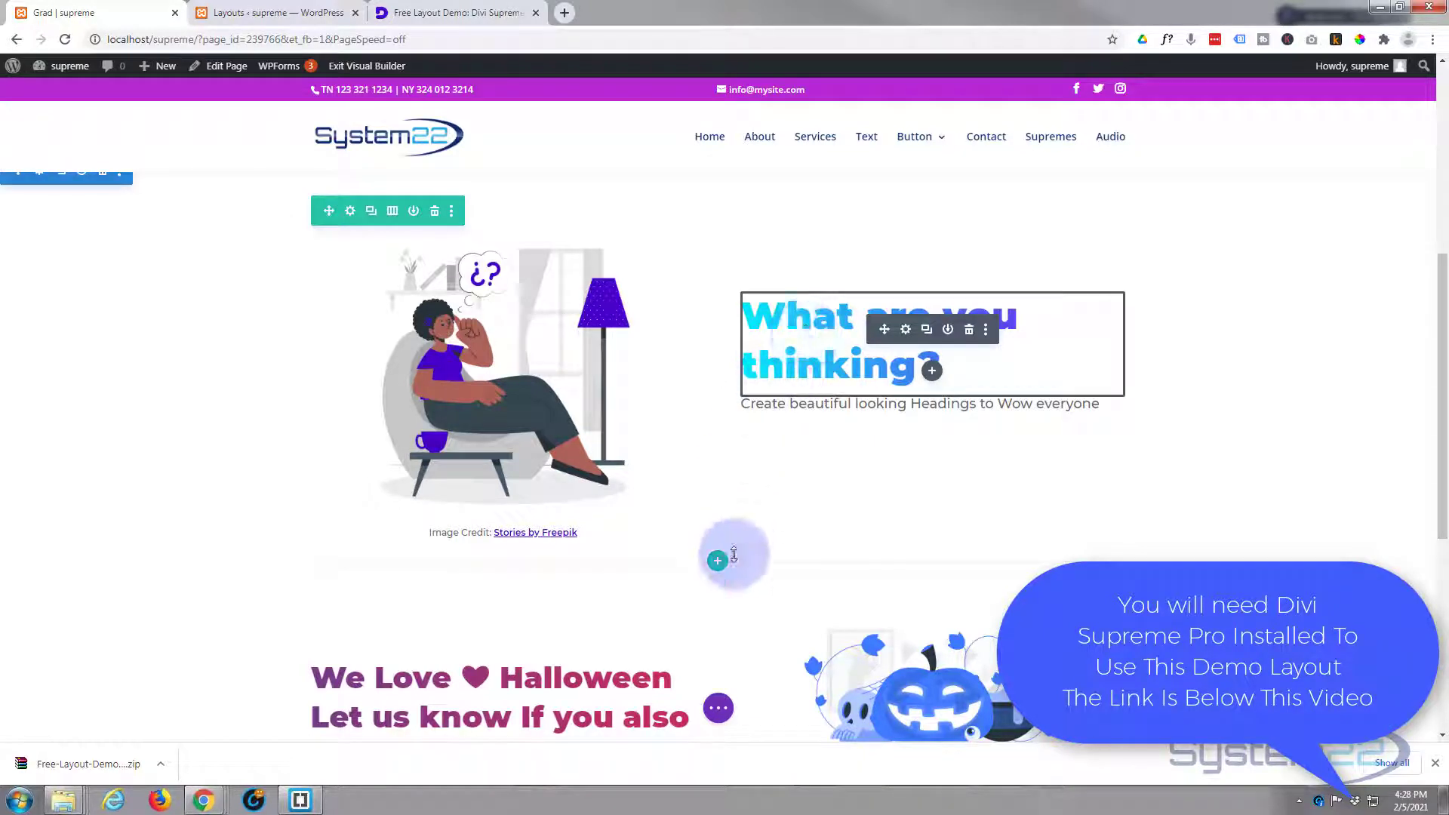
pyautogui.click(714, 565)
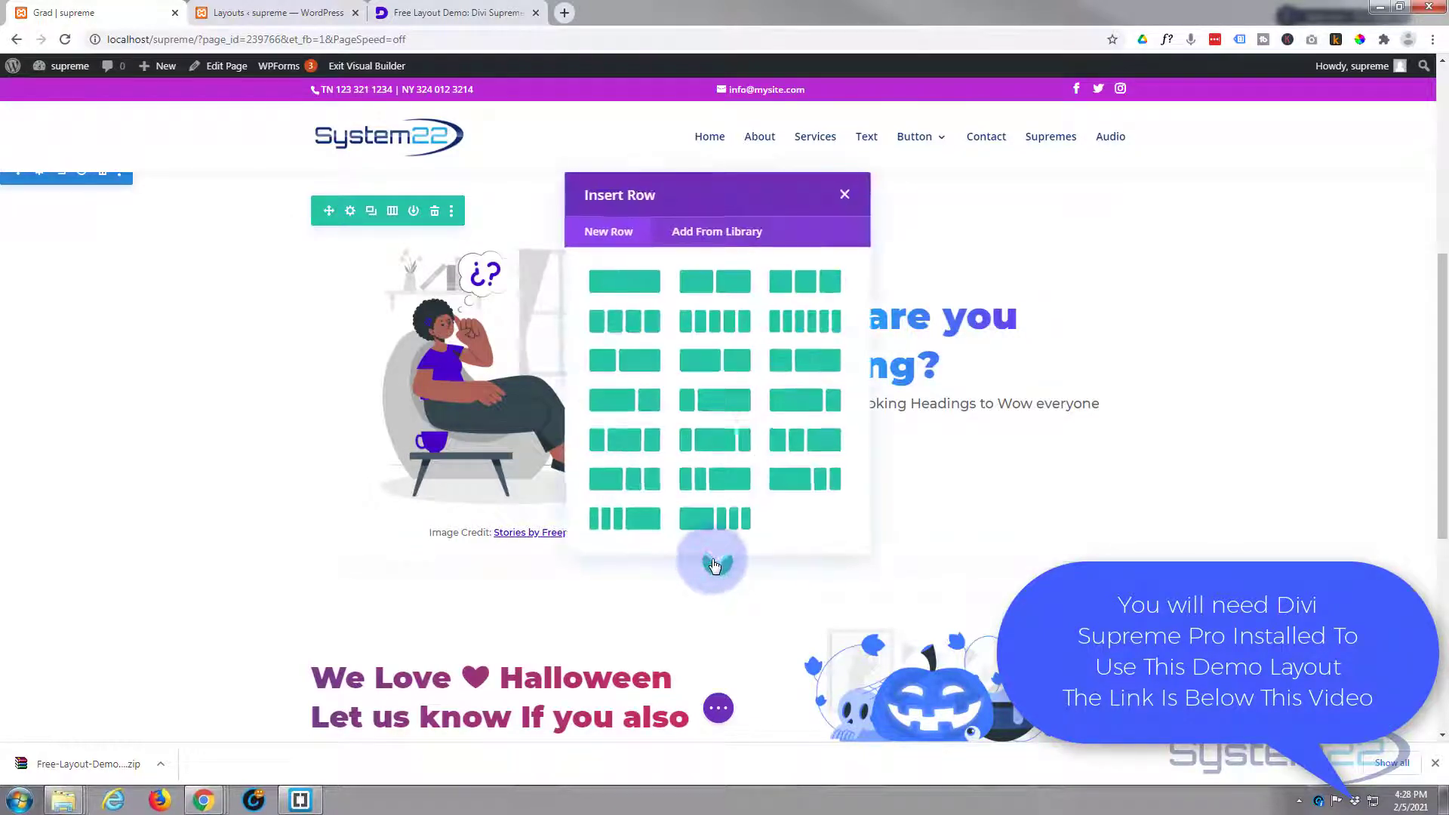
pyautogui.click(624, 293)
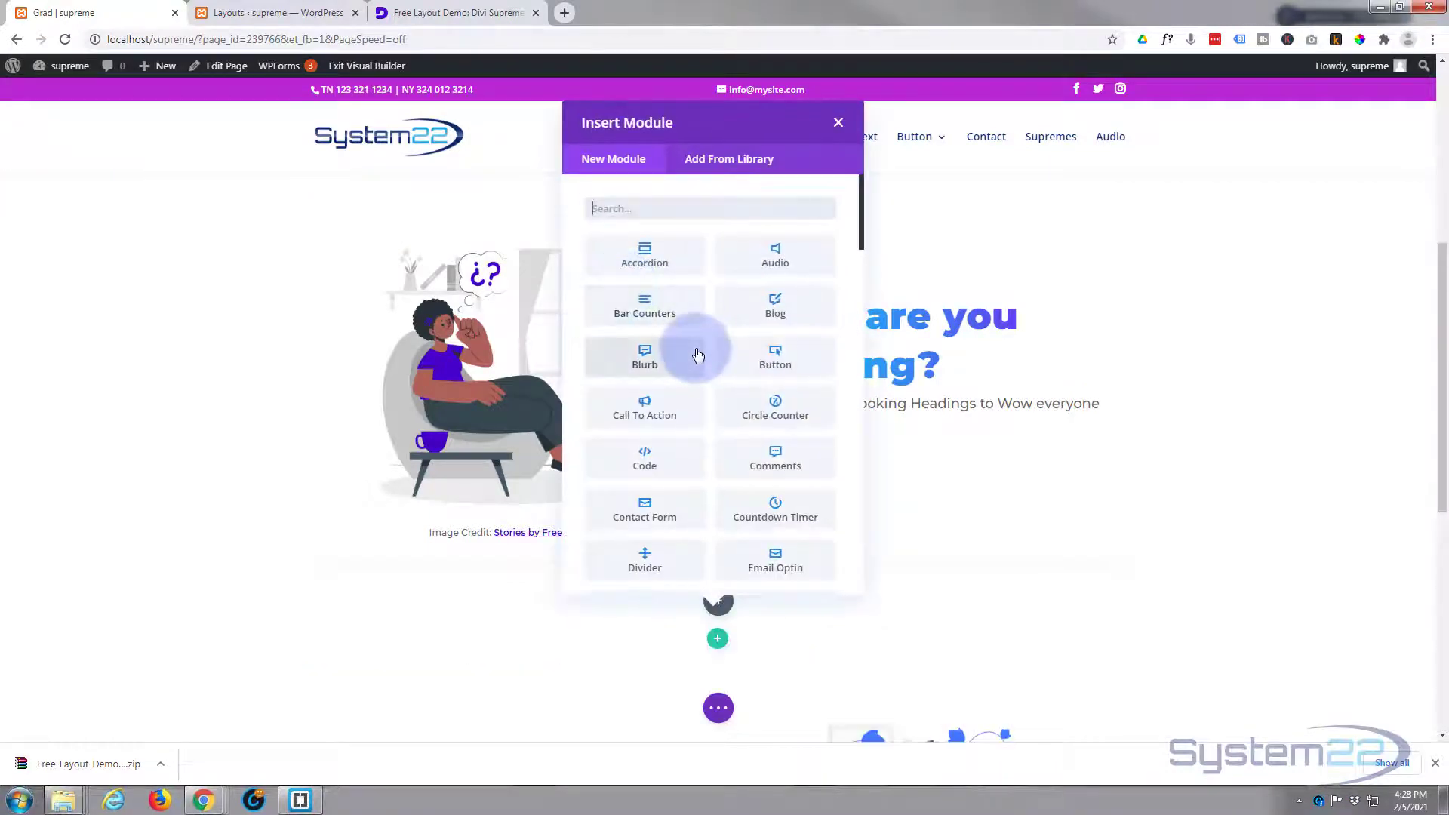
# Add a Supreme Gradient Text module to the new row.
pyautogui.scroll(-5, 698, 355)
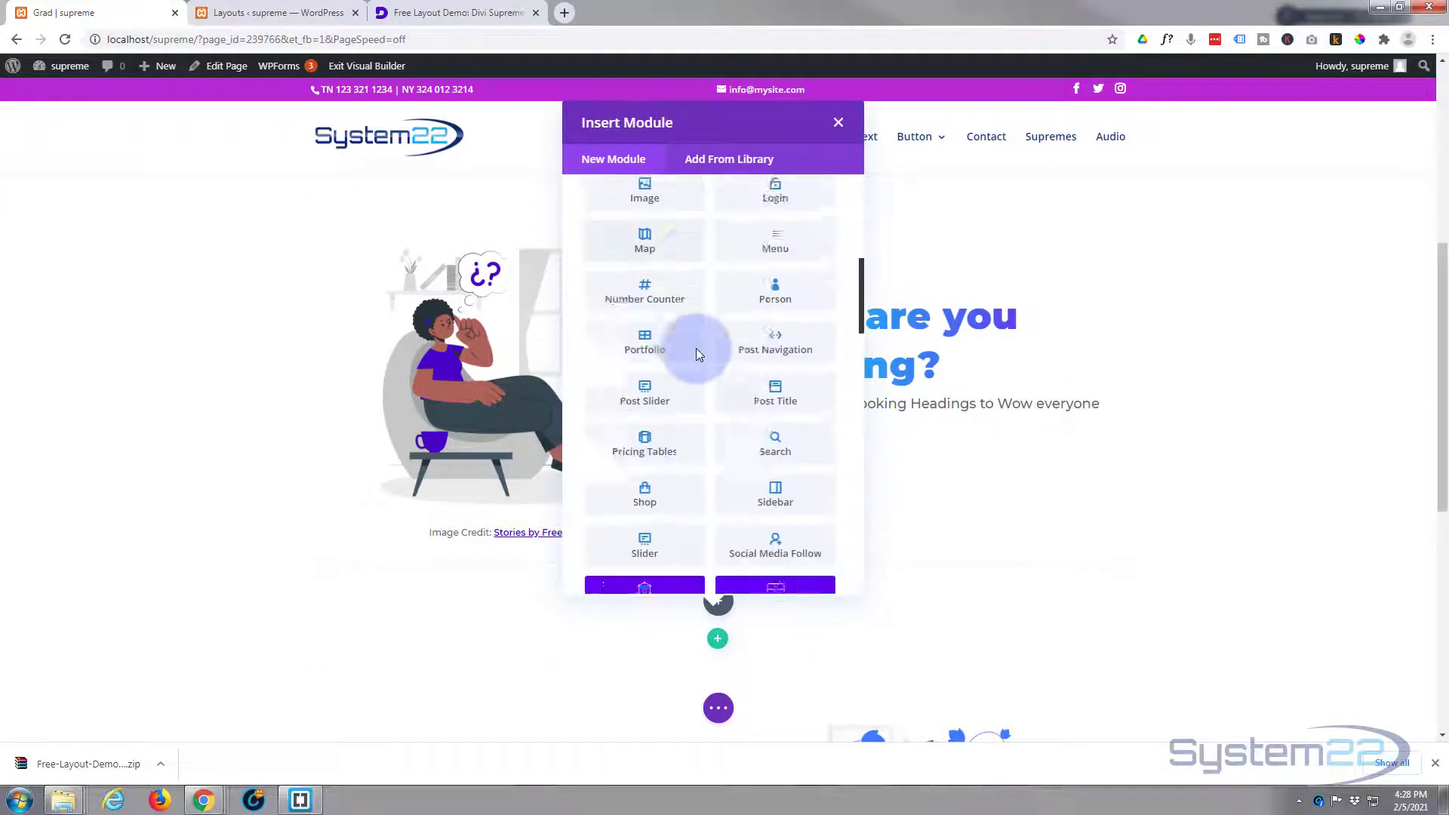
pyautogui.scroll(-4, 696, 352)
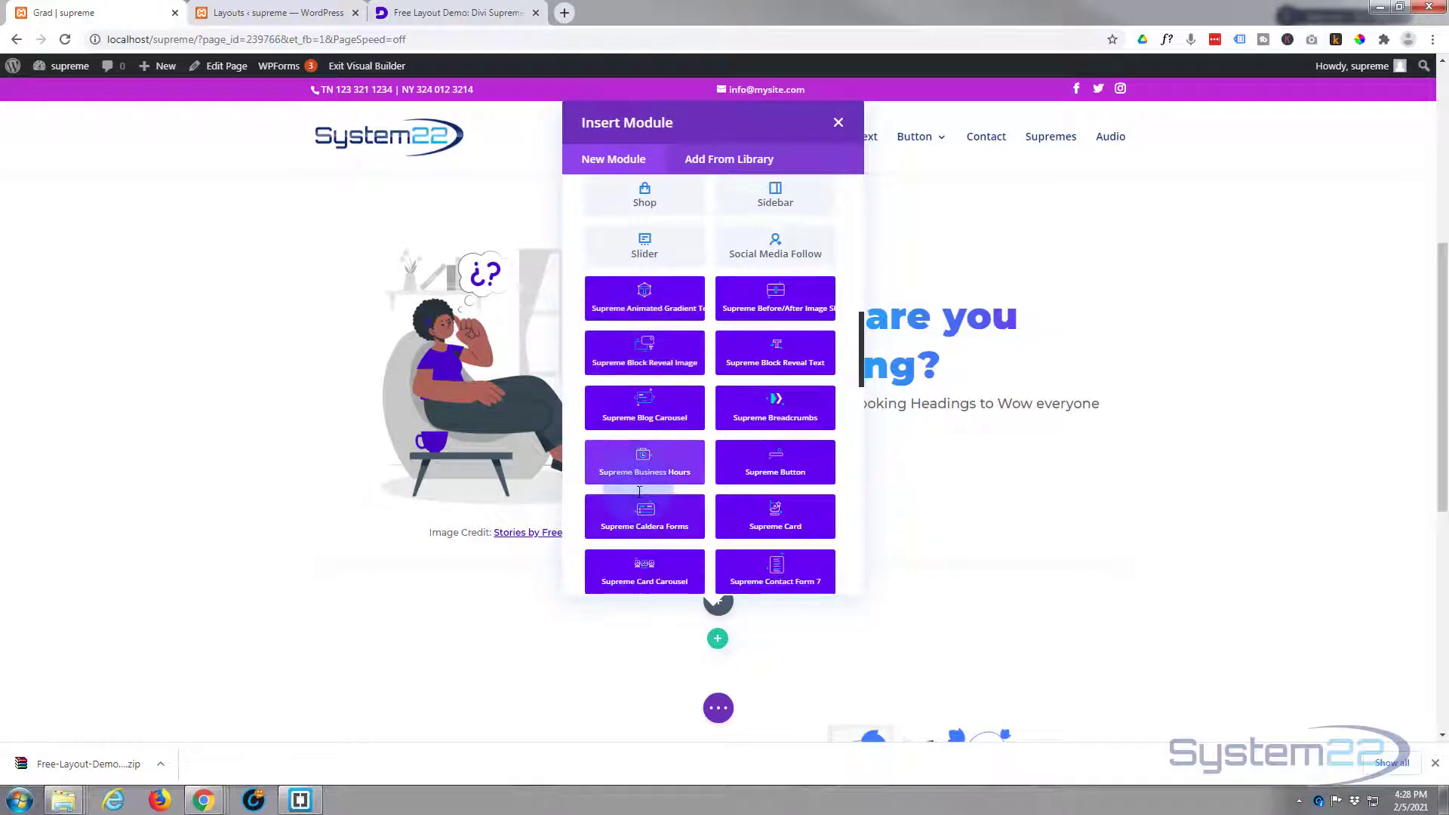
pyautogui.scroll(-8, 639, 491)
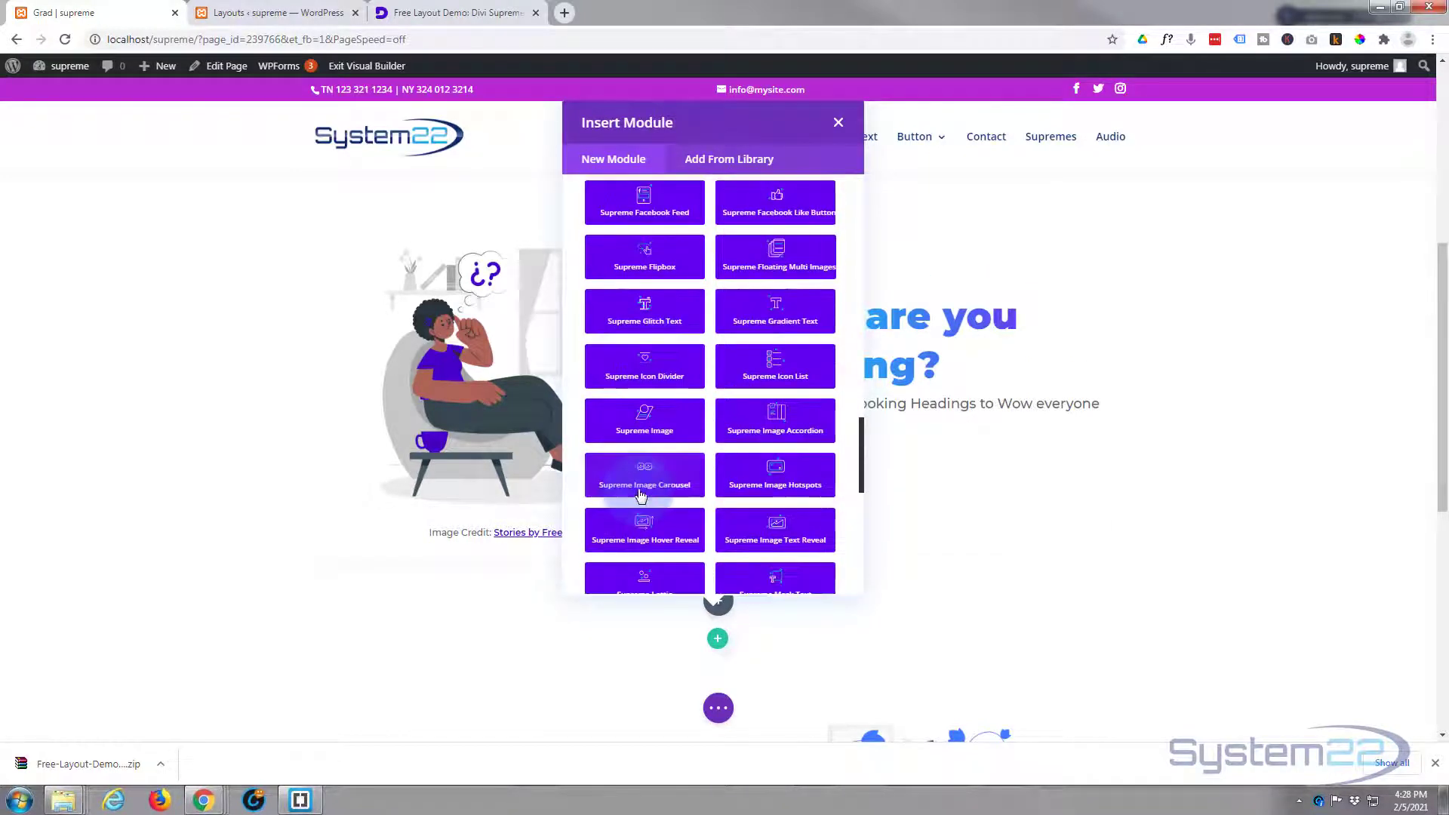
pyautogui.scroll(3, 639, 495)
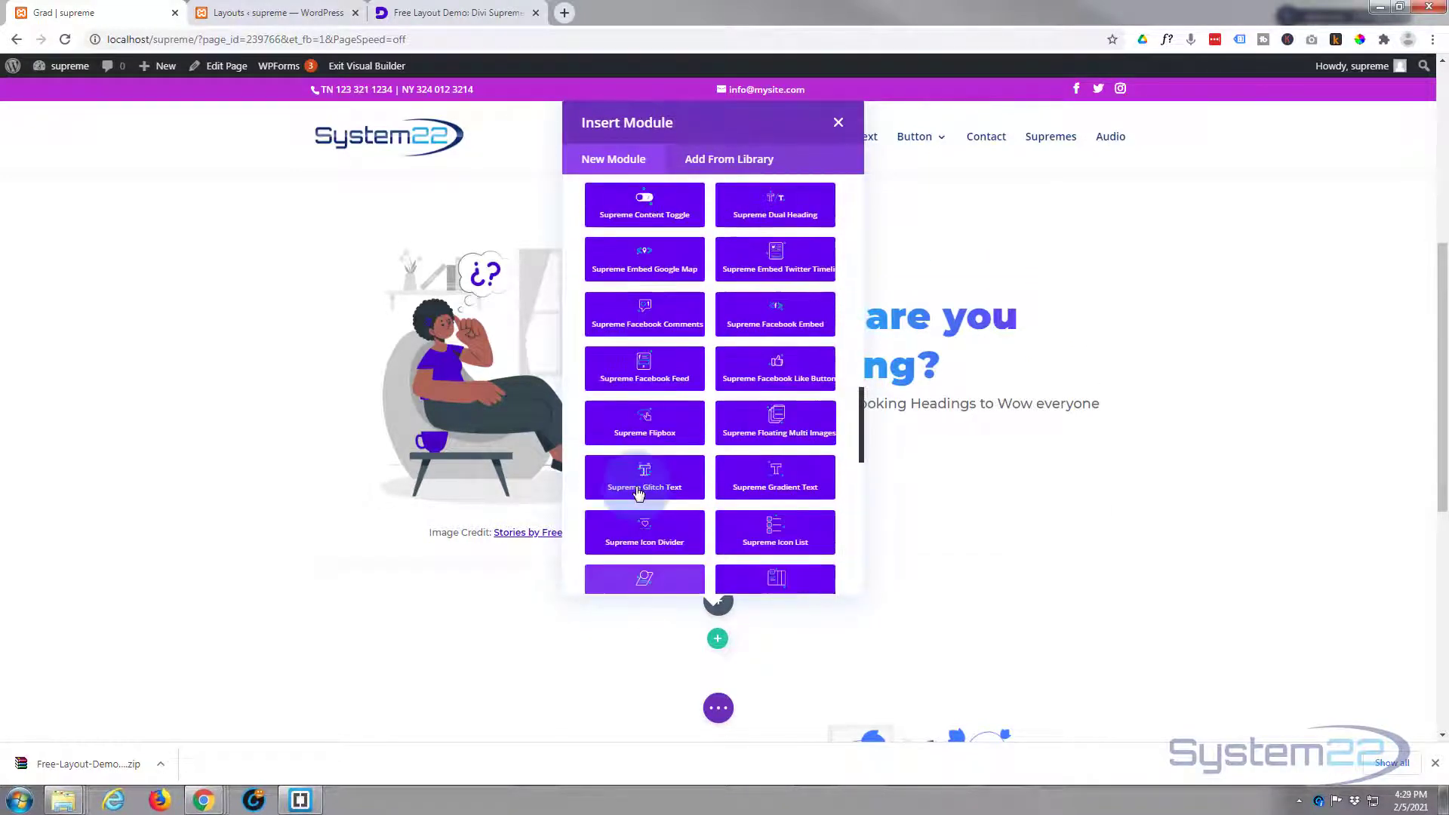
pyautogui.scroll(2, 638, 492)
pyautogui.scroll(-3, 637, 495)
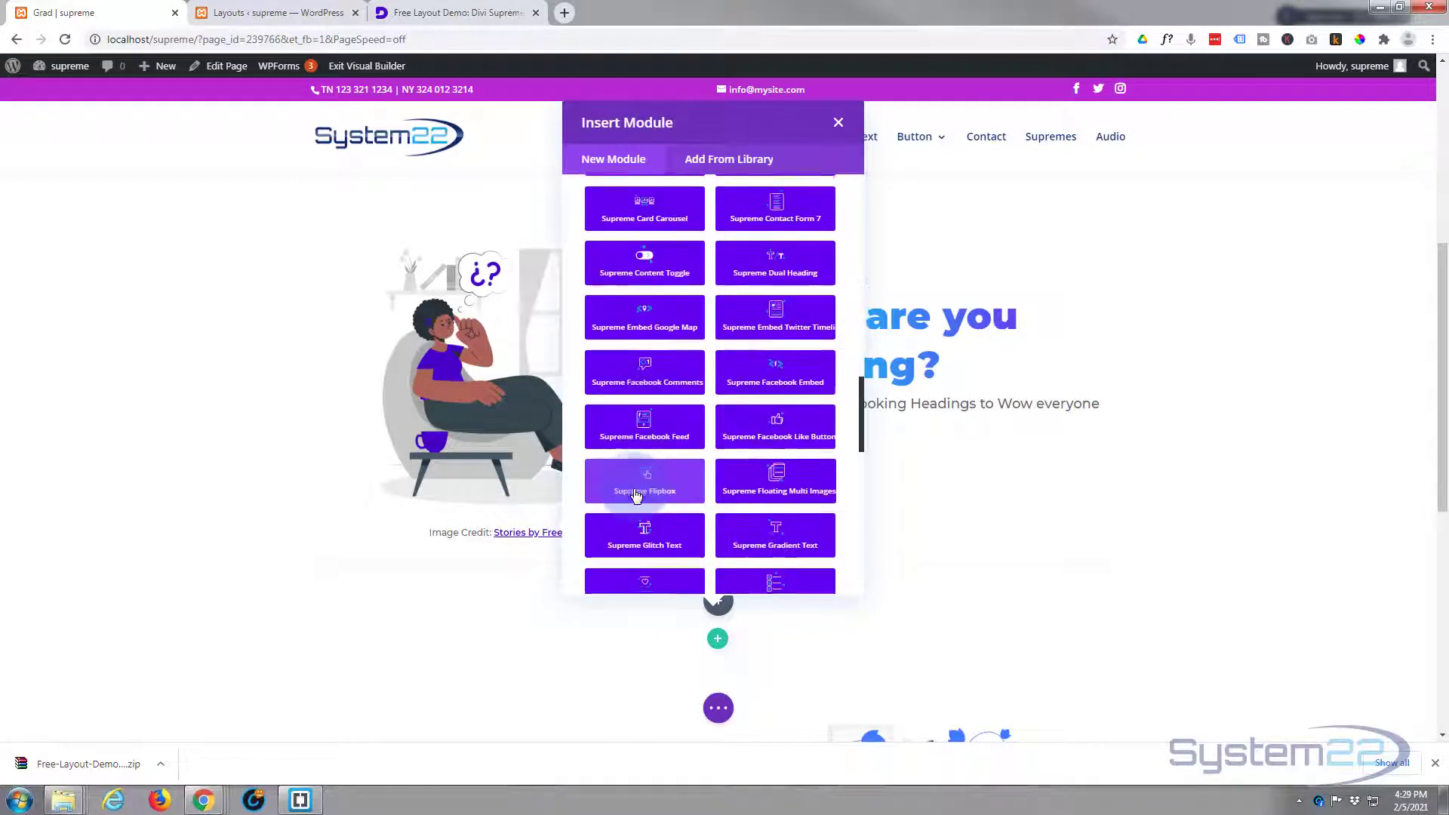
pyautogui.click(760, 473)
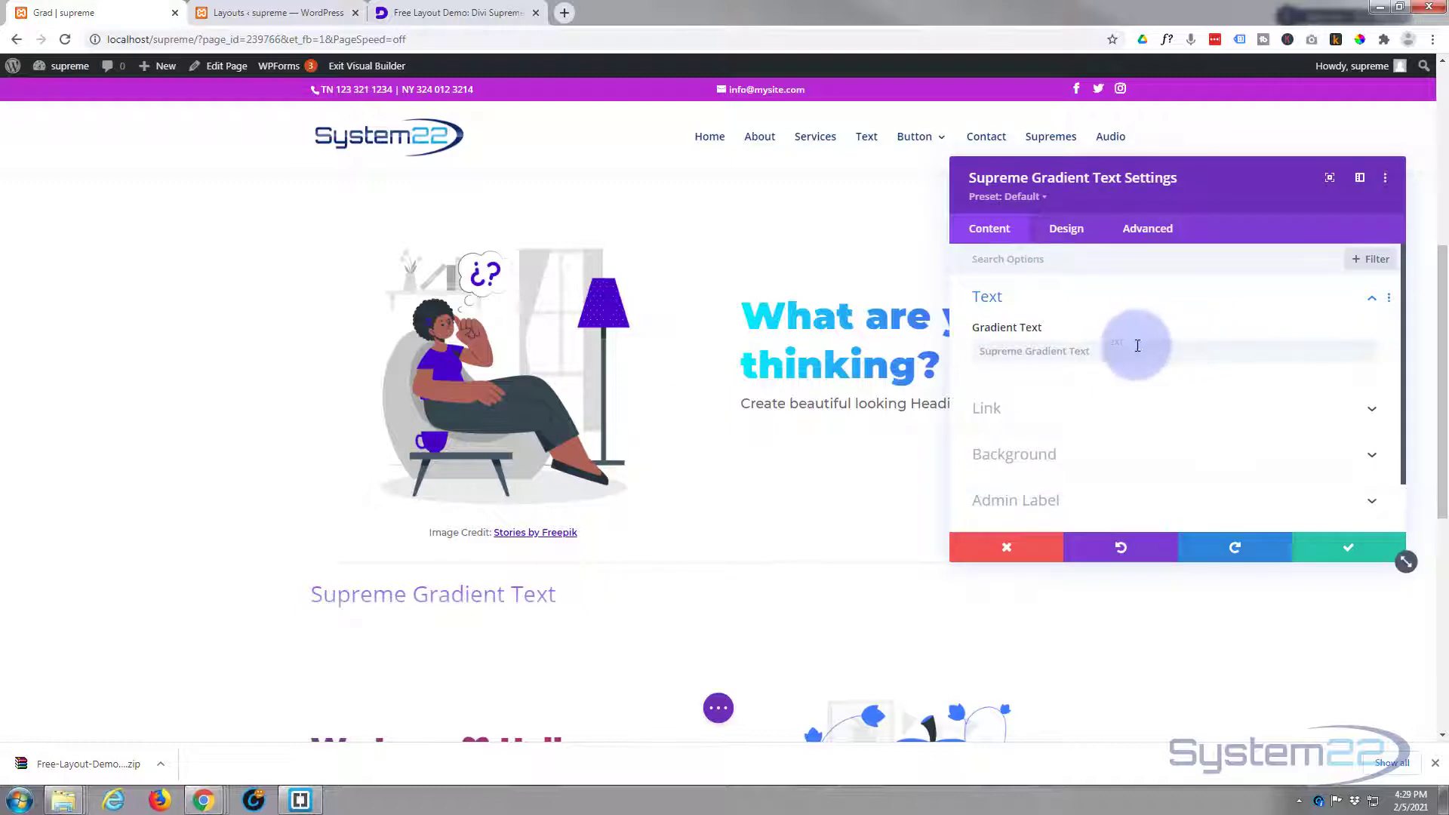
# Set the gradient text to "My Massive Headline News" and center-align it.
pyautogui.click(1099, 349)
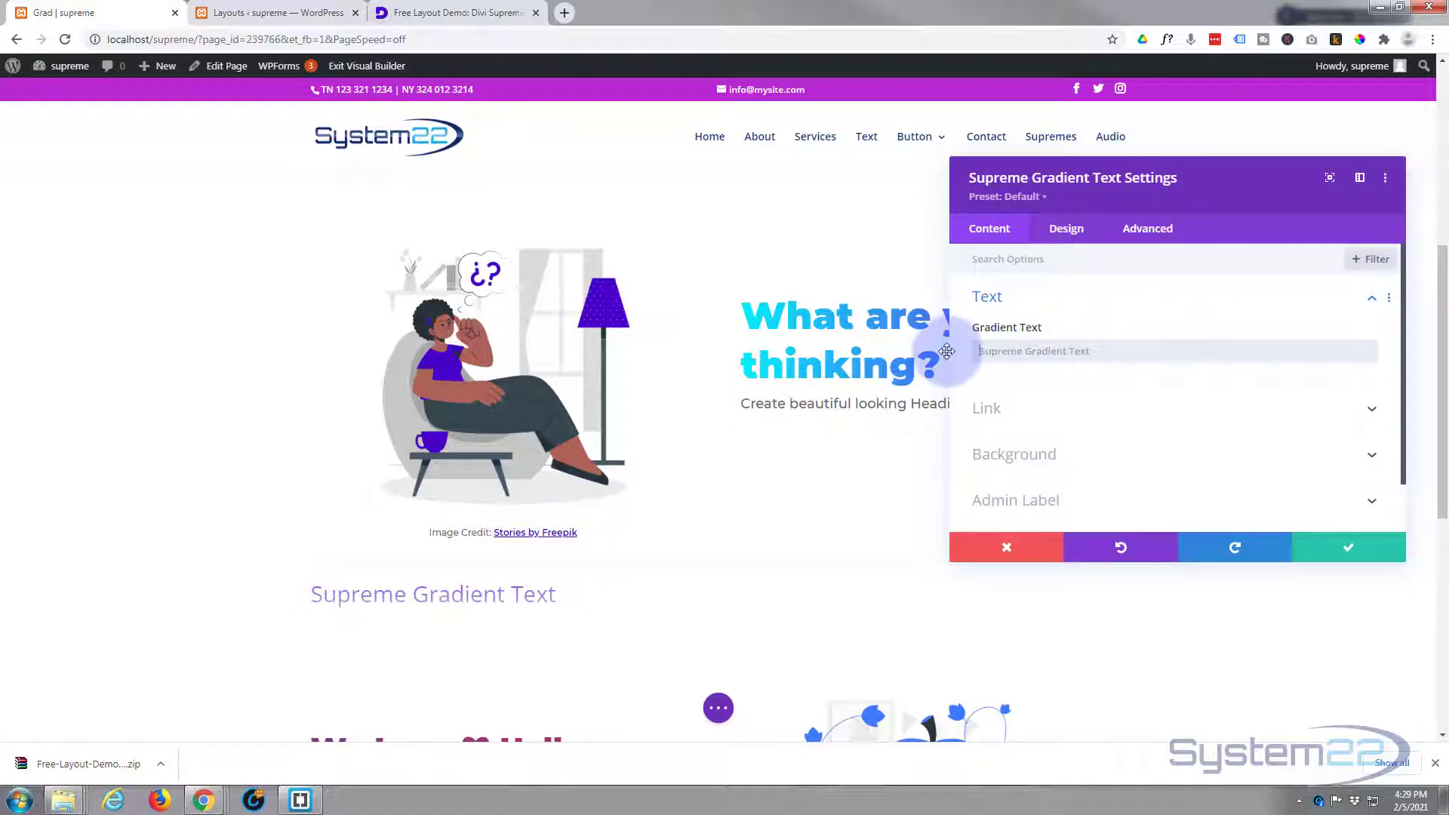
pyautogui.write('My Massive Headline News')
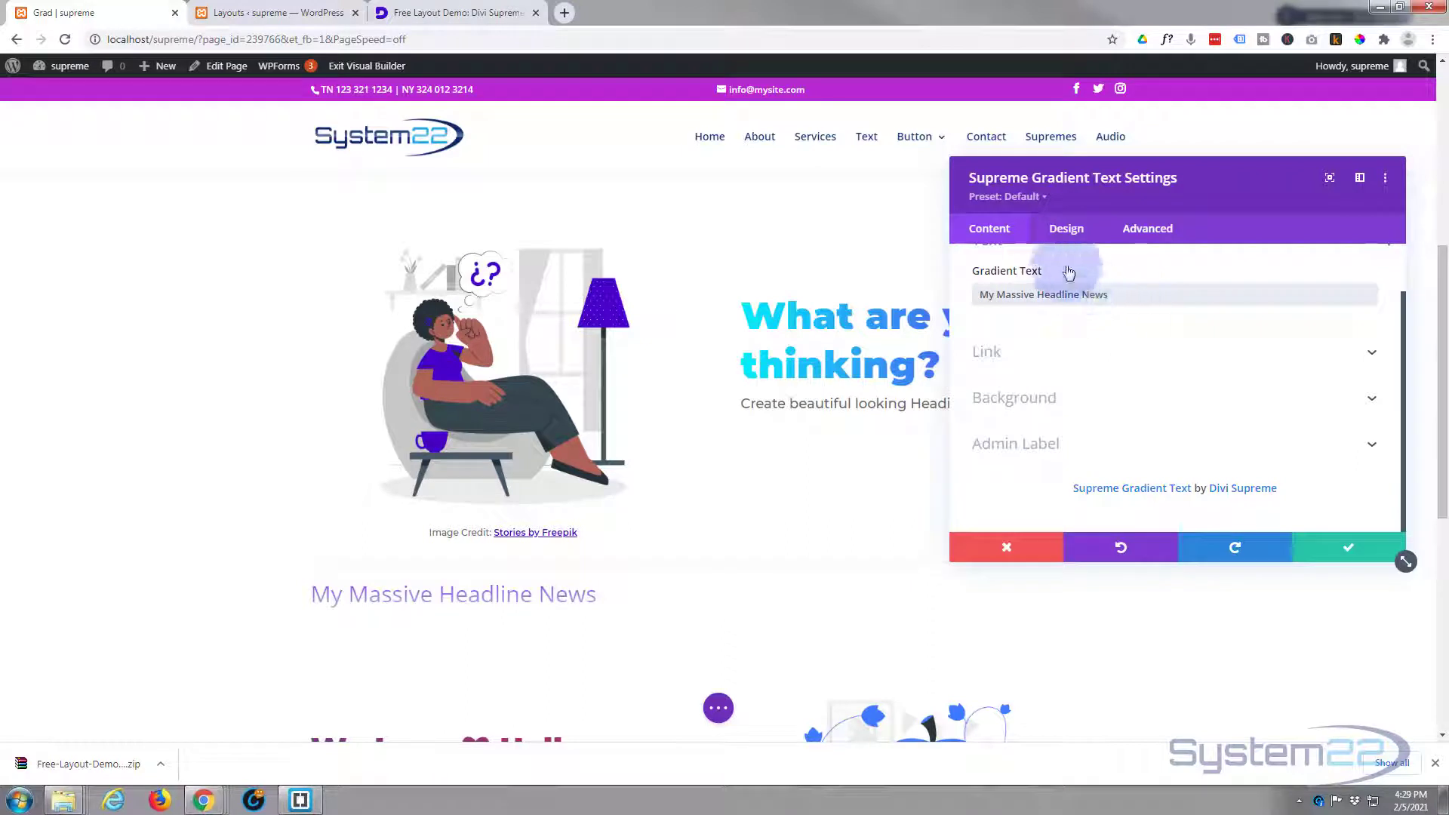
pyautogui.click(1067, 232)
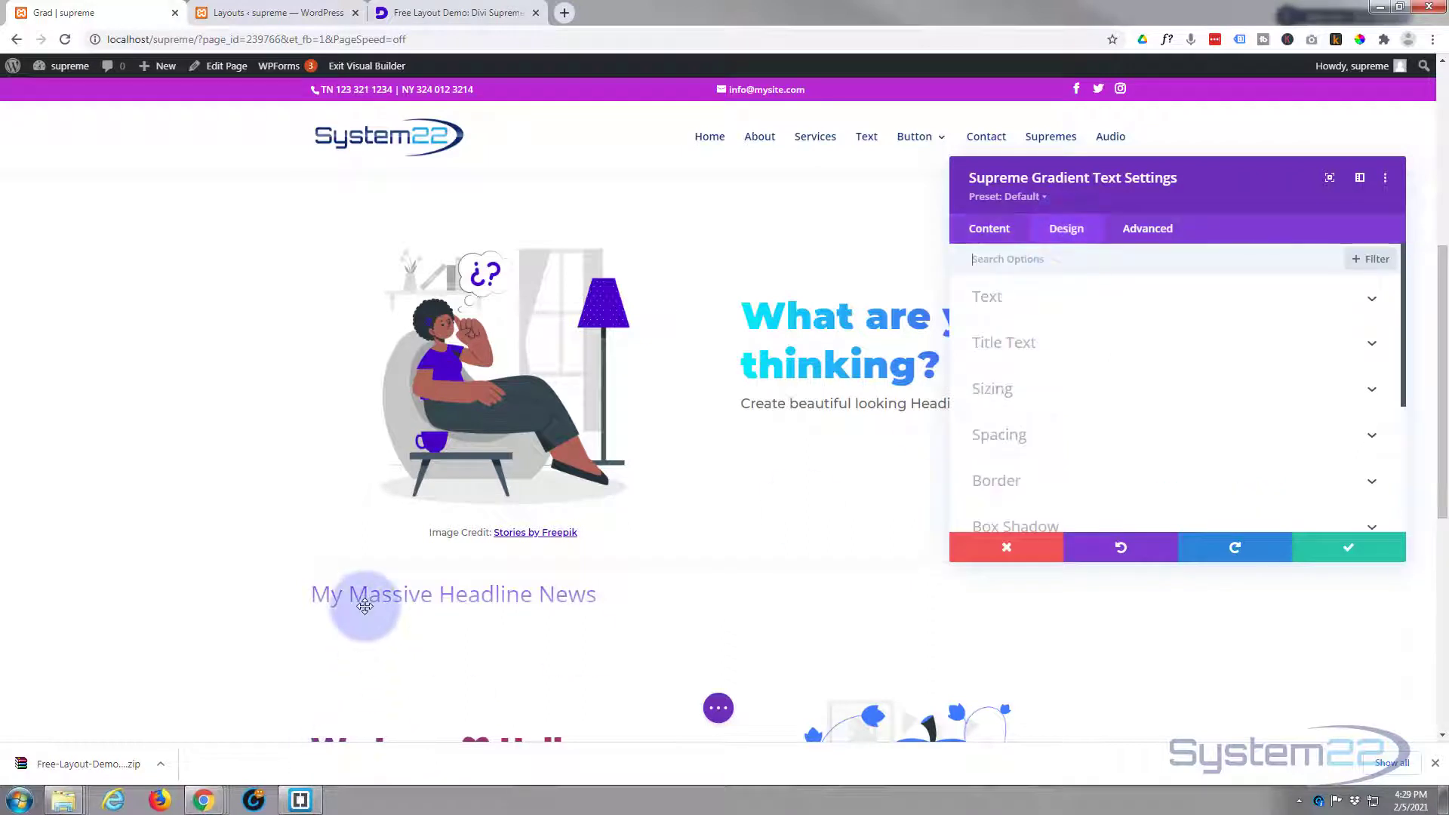
pyautogui.click(1085, 306)
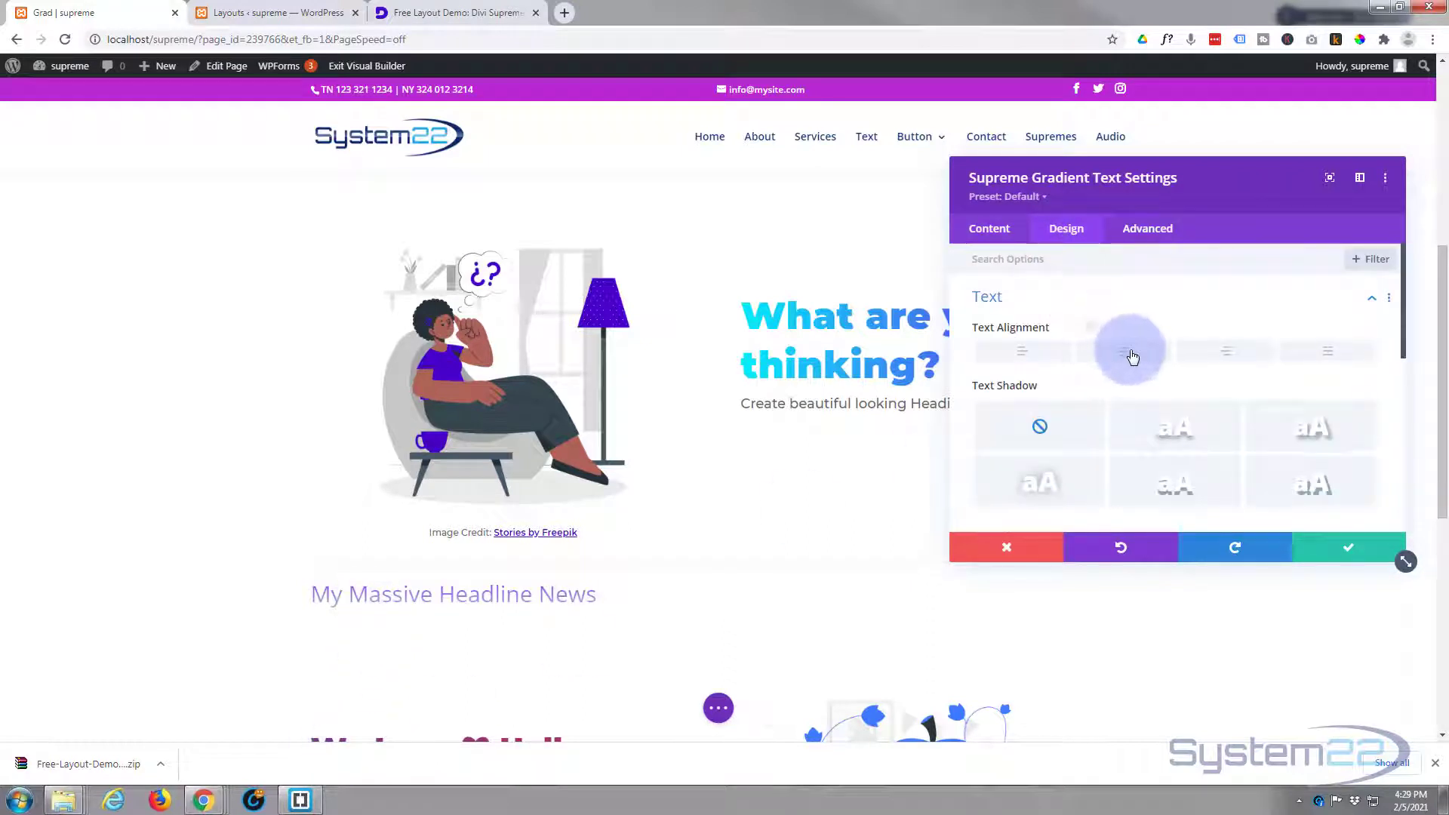
pyautogui.click(1125, 352)
# Set the headline's title font to Anton with a Bold font weight.
pyautogui.scroll(-3, 1136, 363)
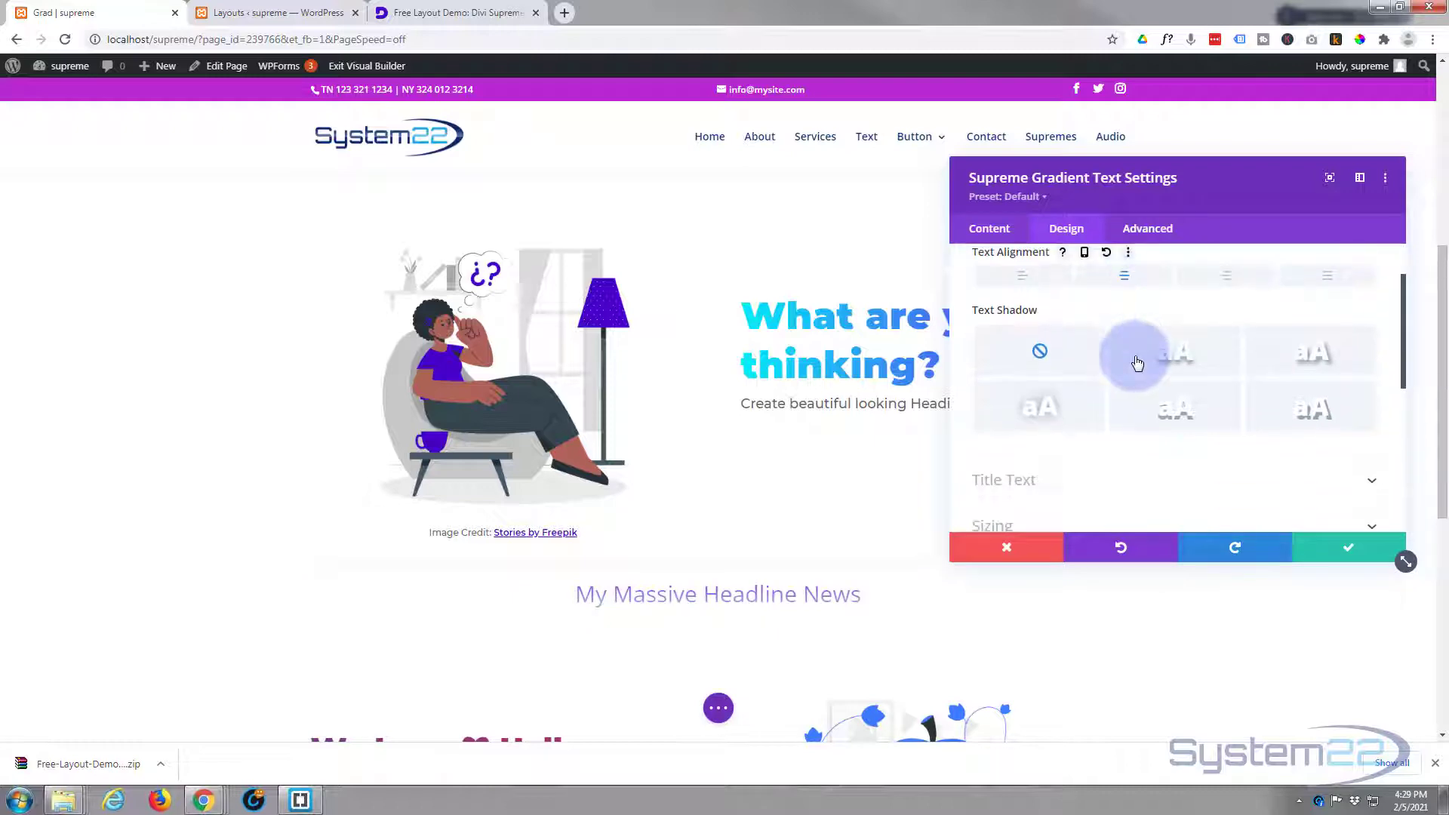
pyautogui.click(1097, 349)
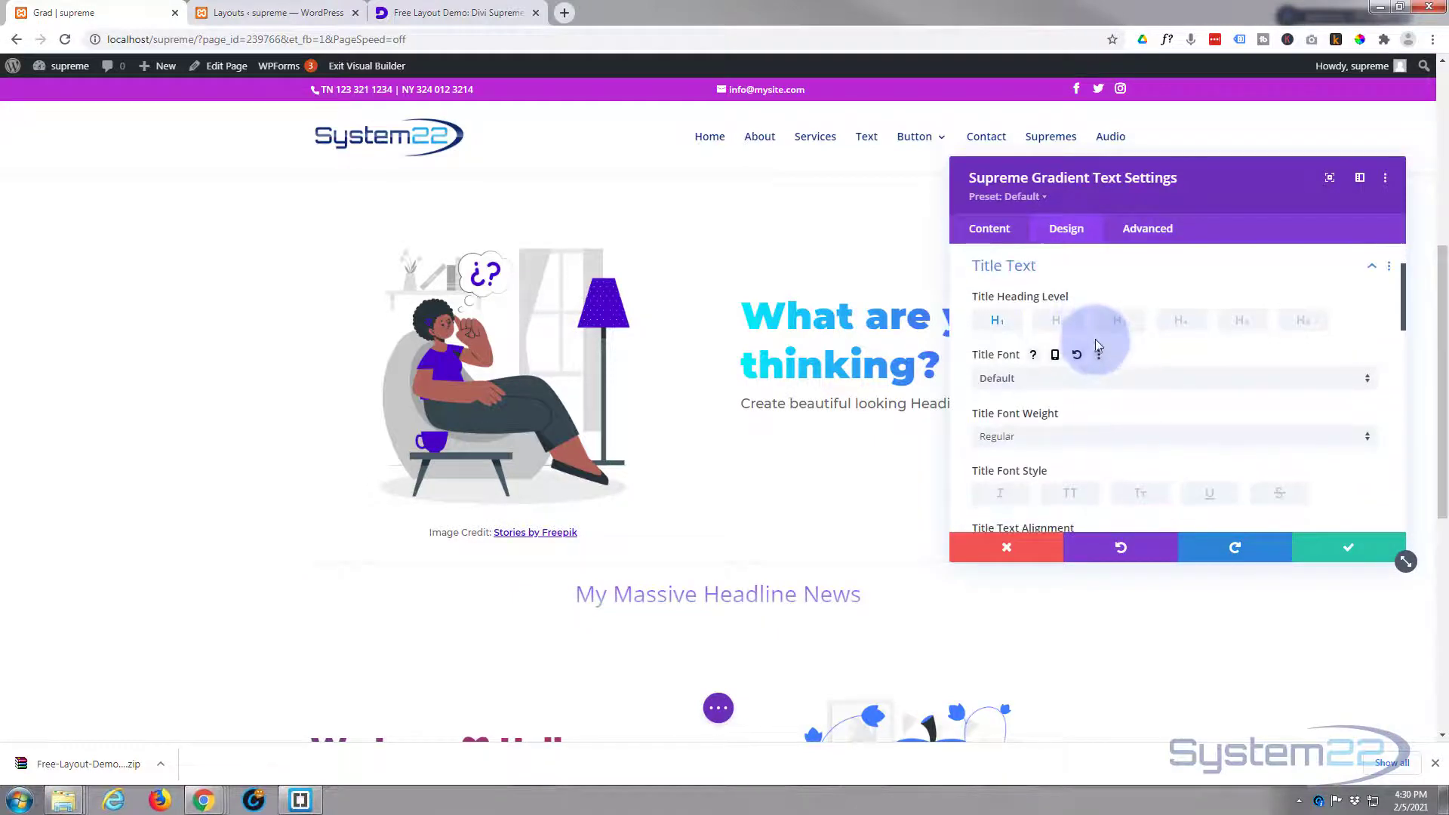
pyautogui.click(1108, 388)
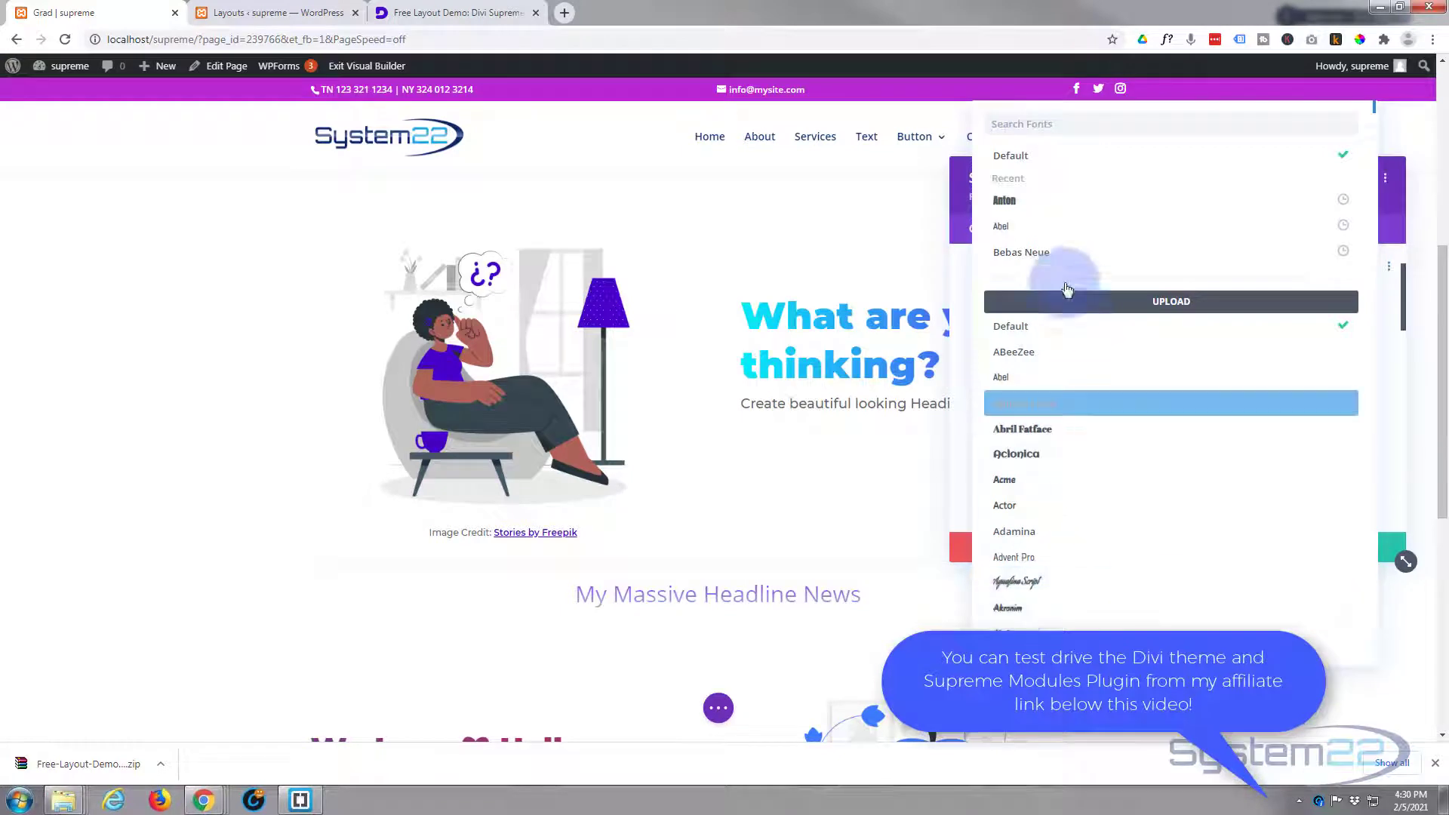
pyautogui.click(1016, 202)
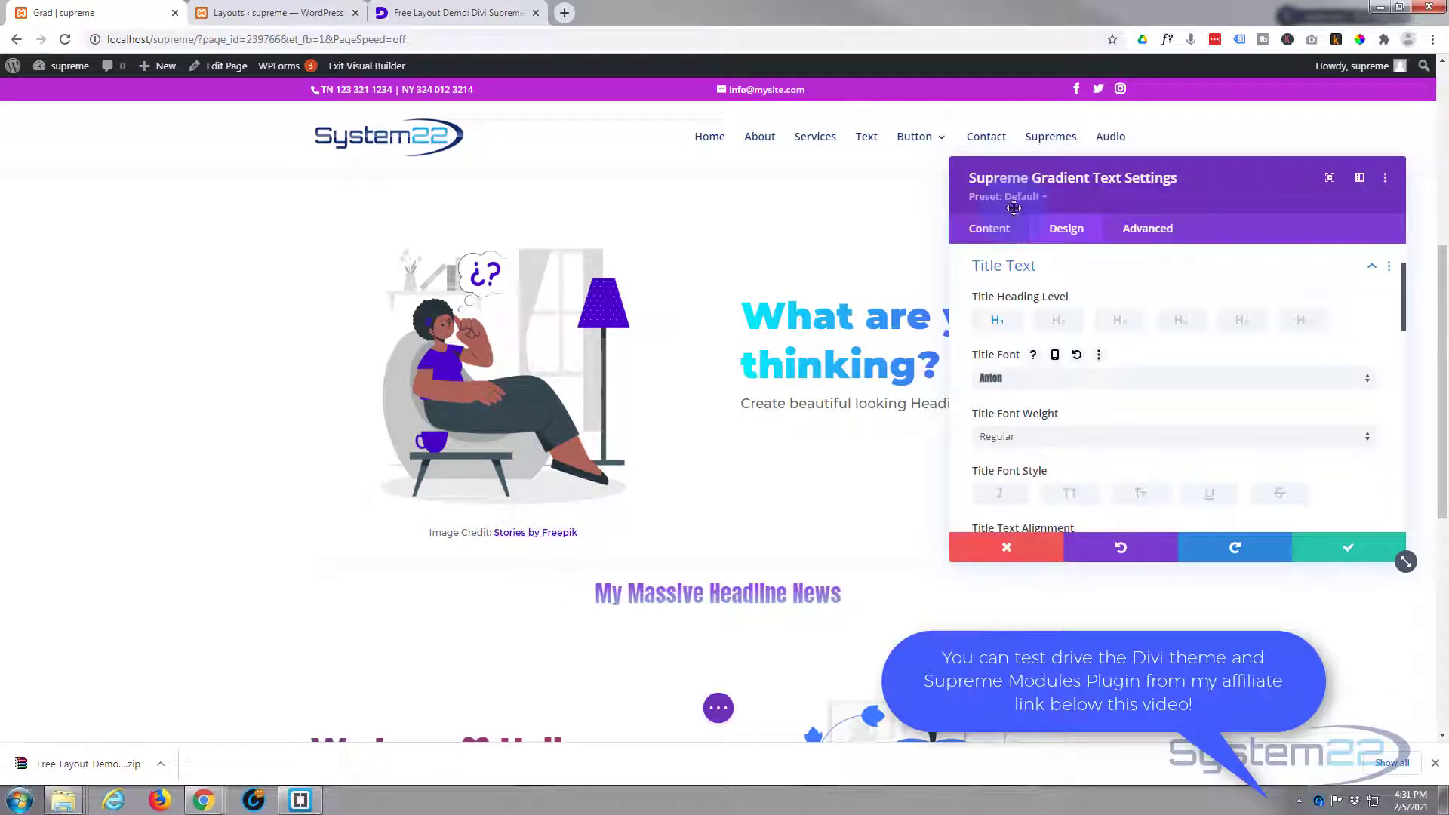
pyautogui.click(1087, 439)
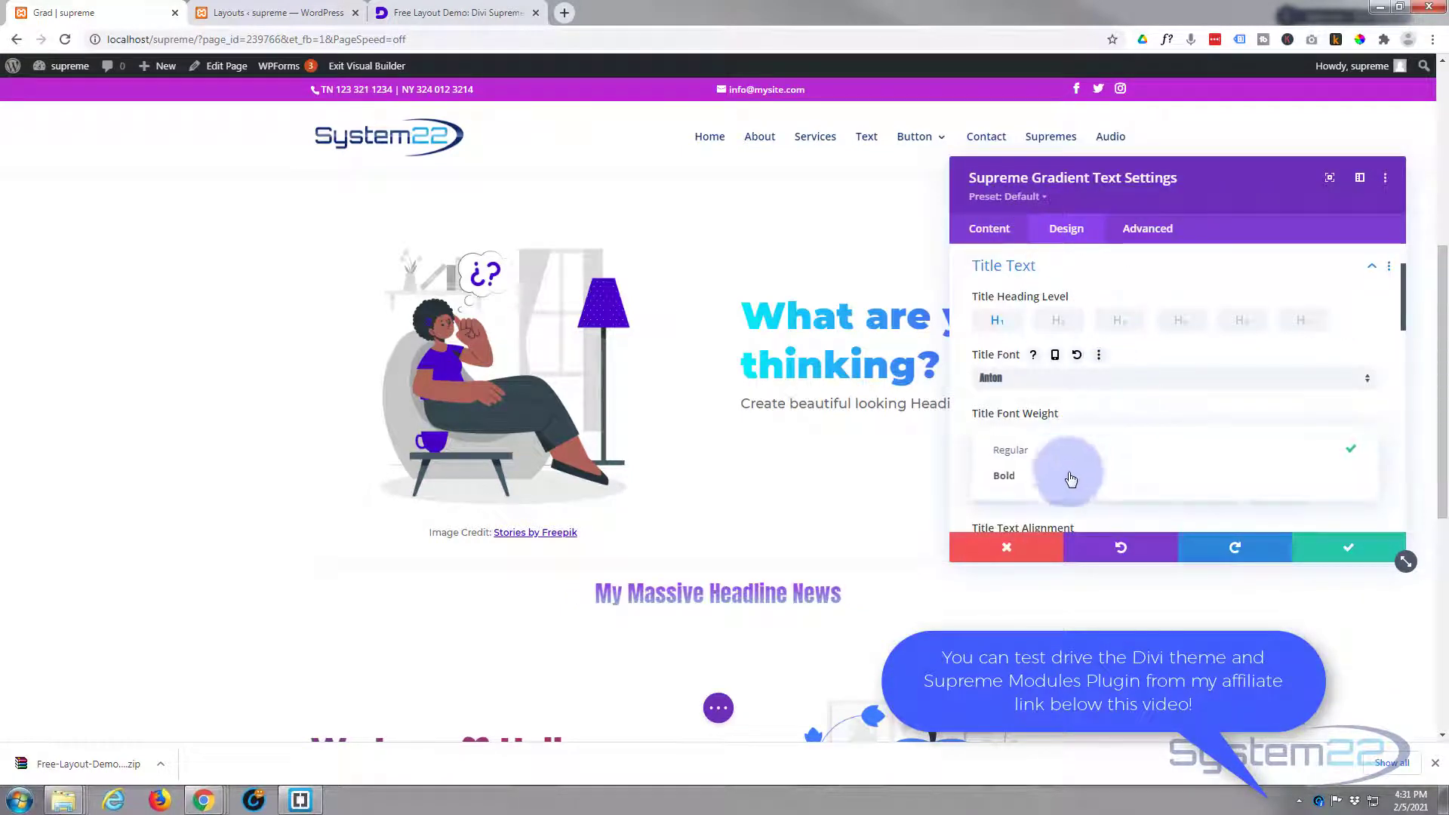
pyautogui.click(1069, 482)
# Make the headline title uppercase and set its title text size to 93px.
pyautogui.click(1101, 430)
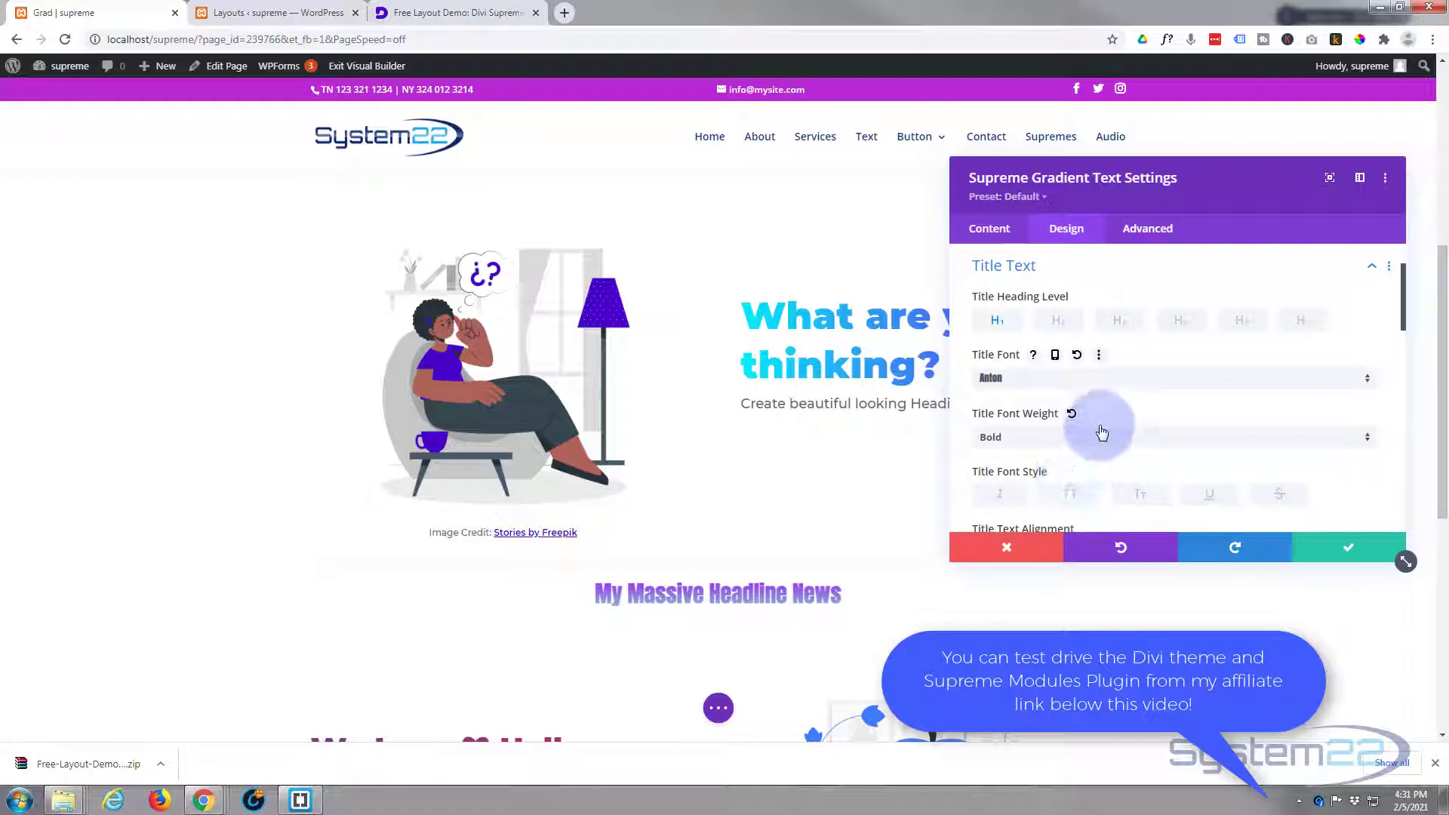
pyautogui.click(1039, 375)
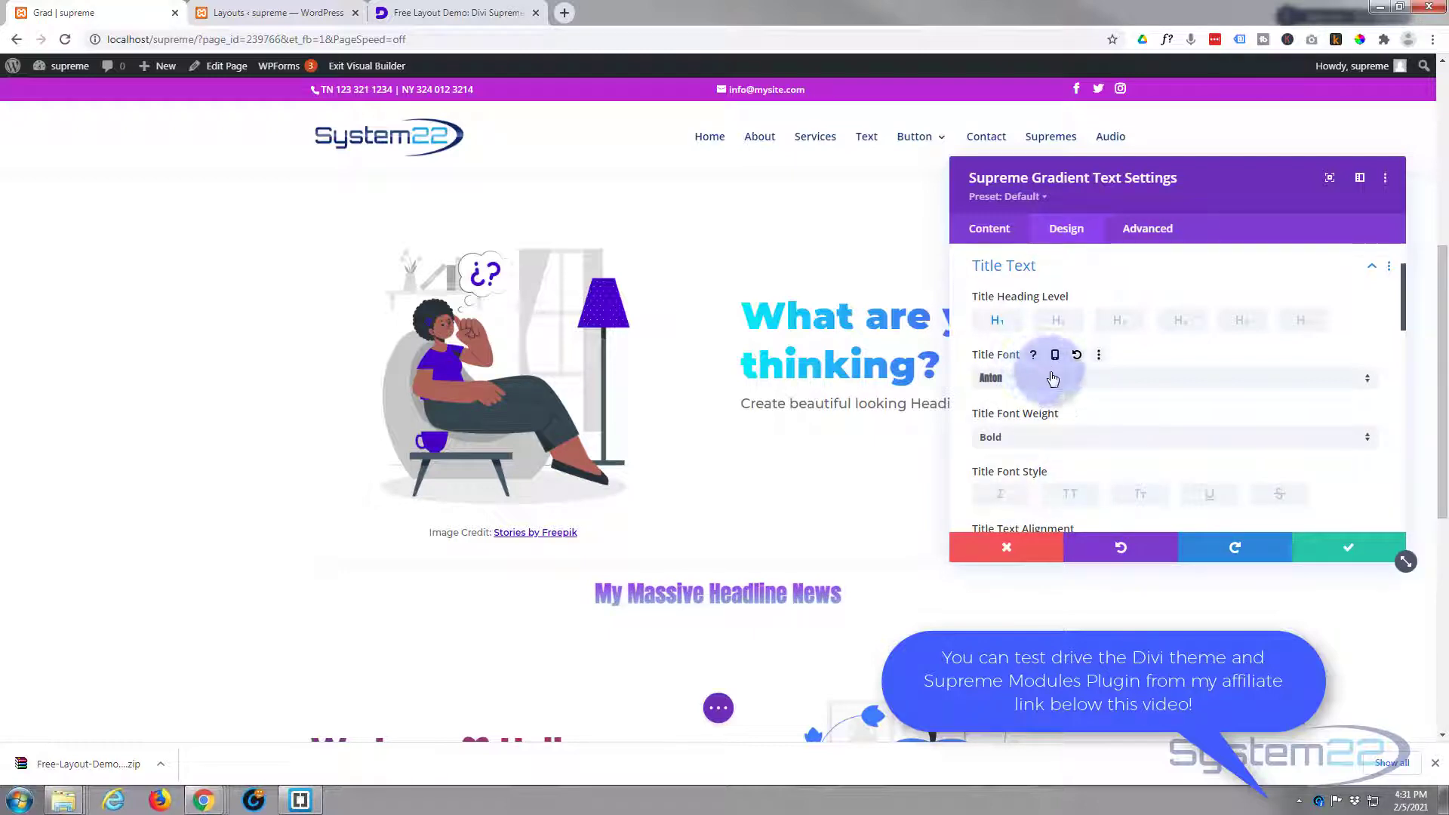
pyautogui.click(1075, 497)
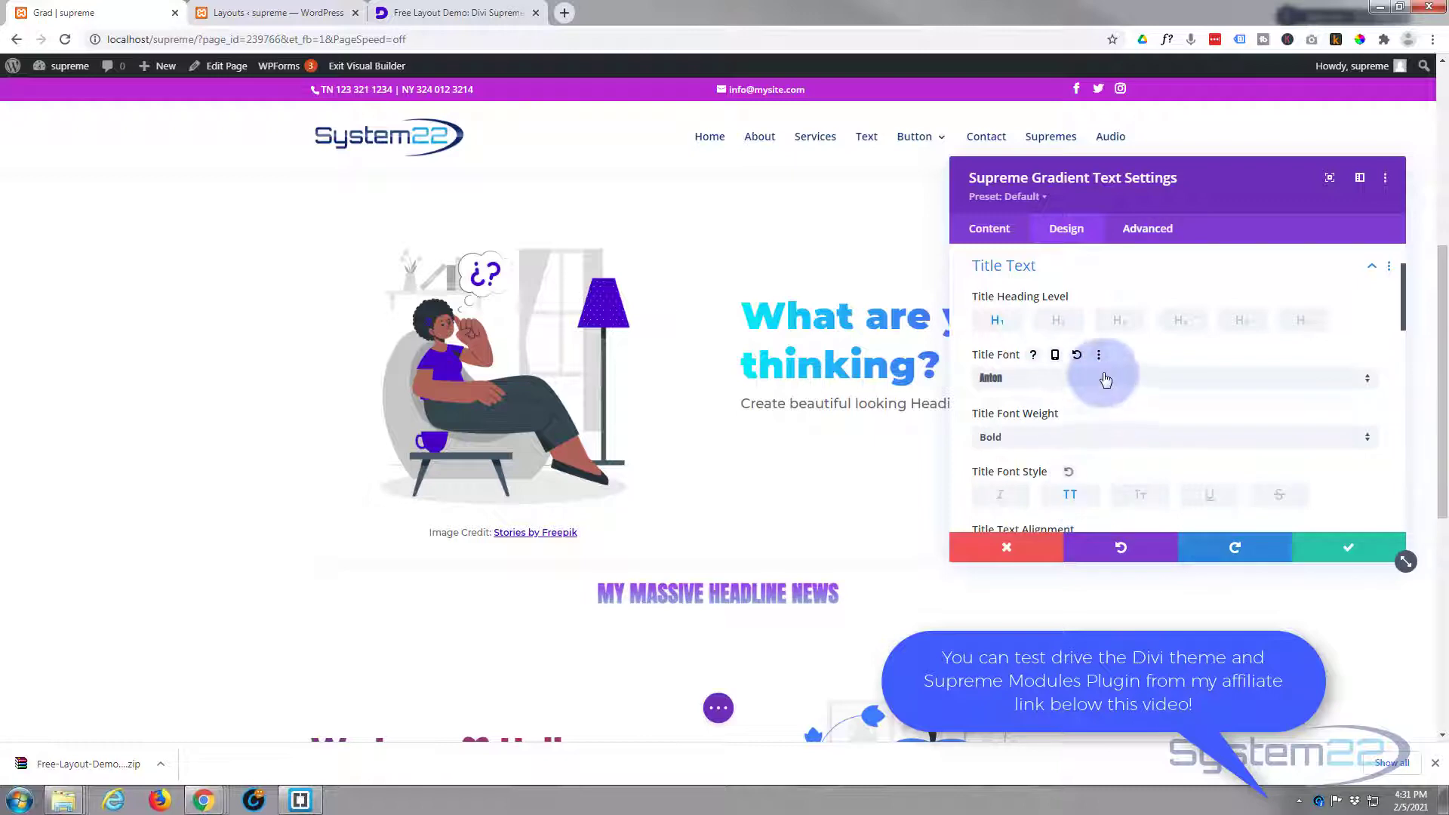
pyautogui.scroll(-5, 1106, 379)
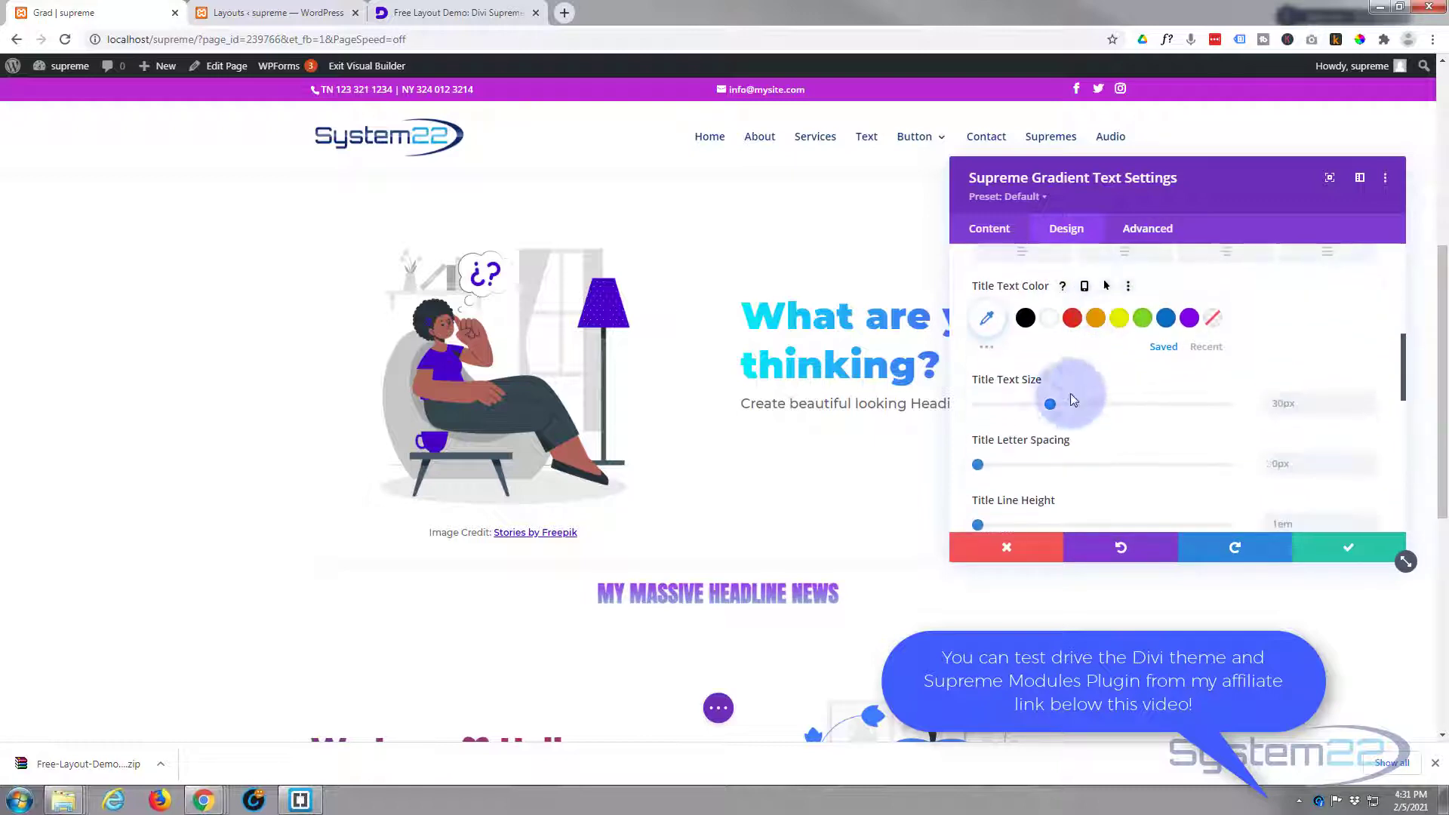
pyautogui.moveTo(1072, 403); pyautogui.dragTo(1212, 405)
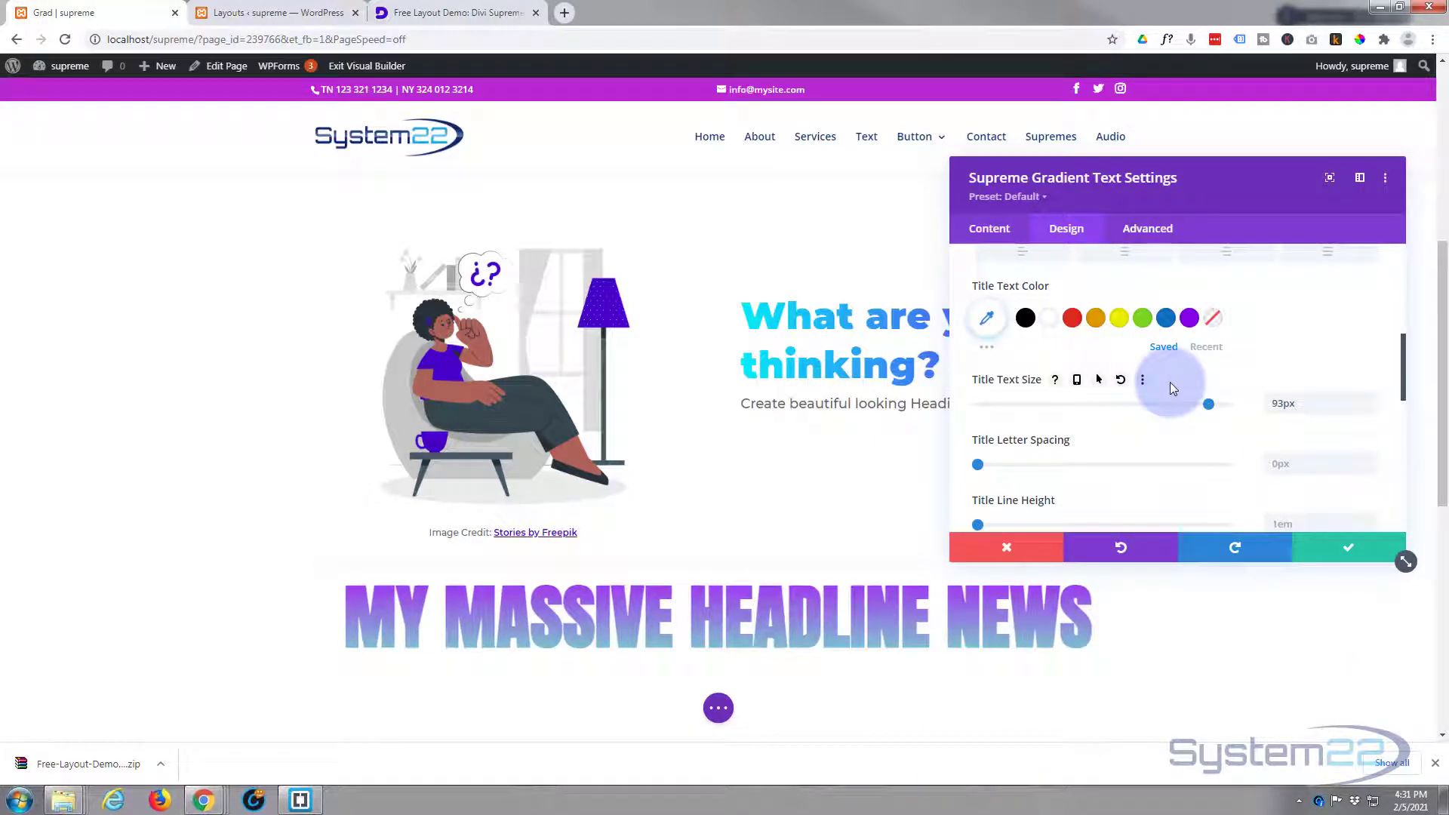
# Use the sunset photo of a person seated on rocks by the water as the headline's background image.
pyautogui.click(991, 230)
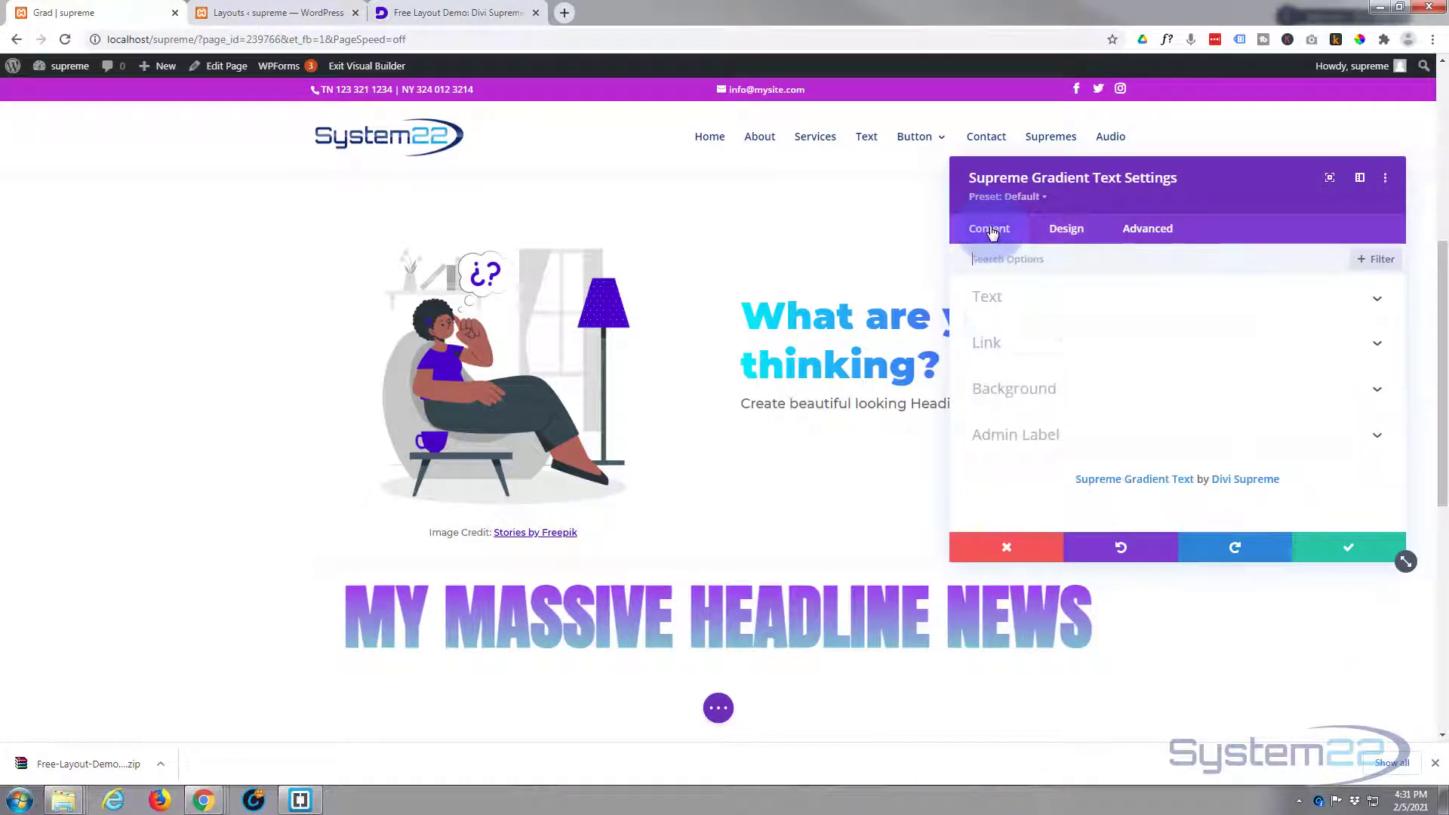
pyautogui.click(1101, 391)
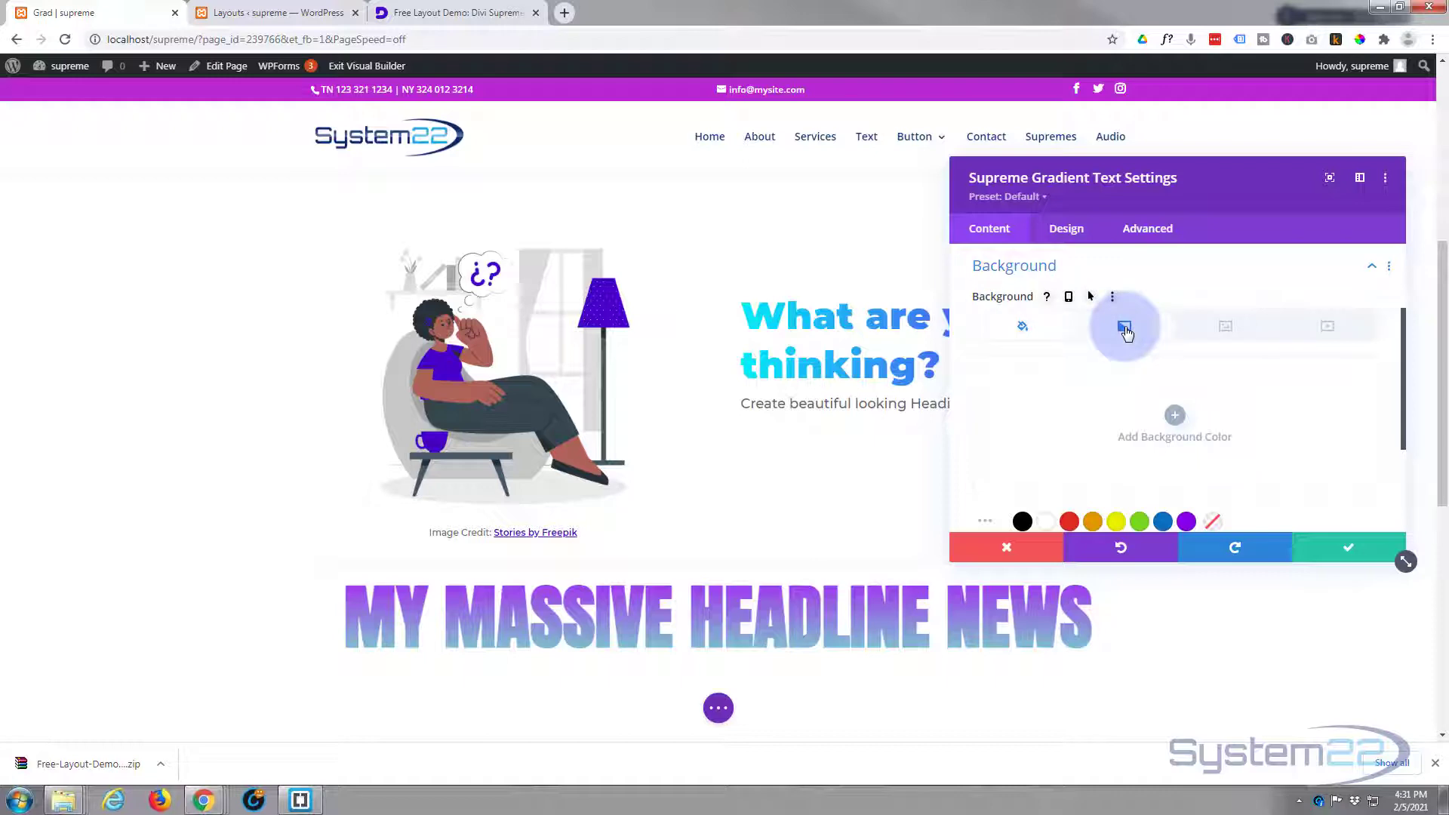
pyautogui.click(1247, 327)
pyautogui.click(1176, 408)
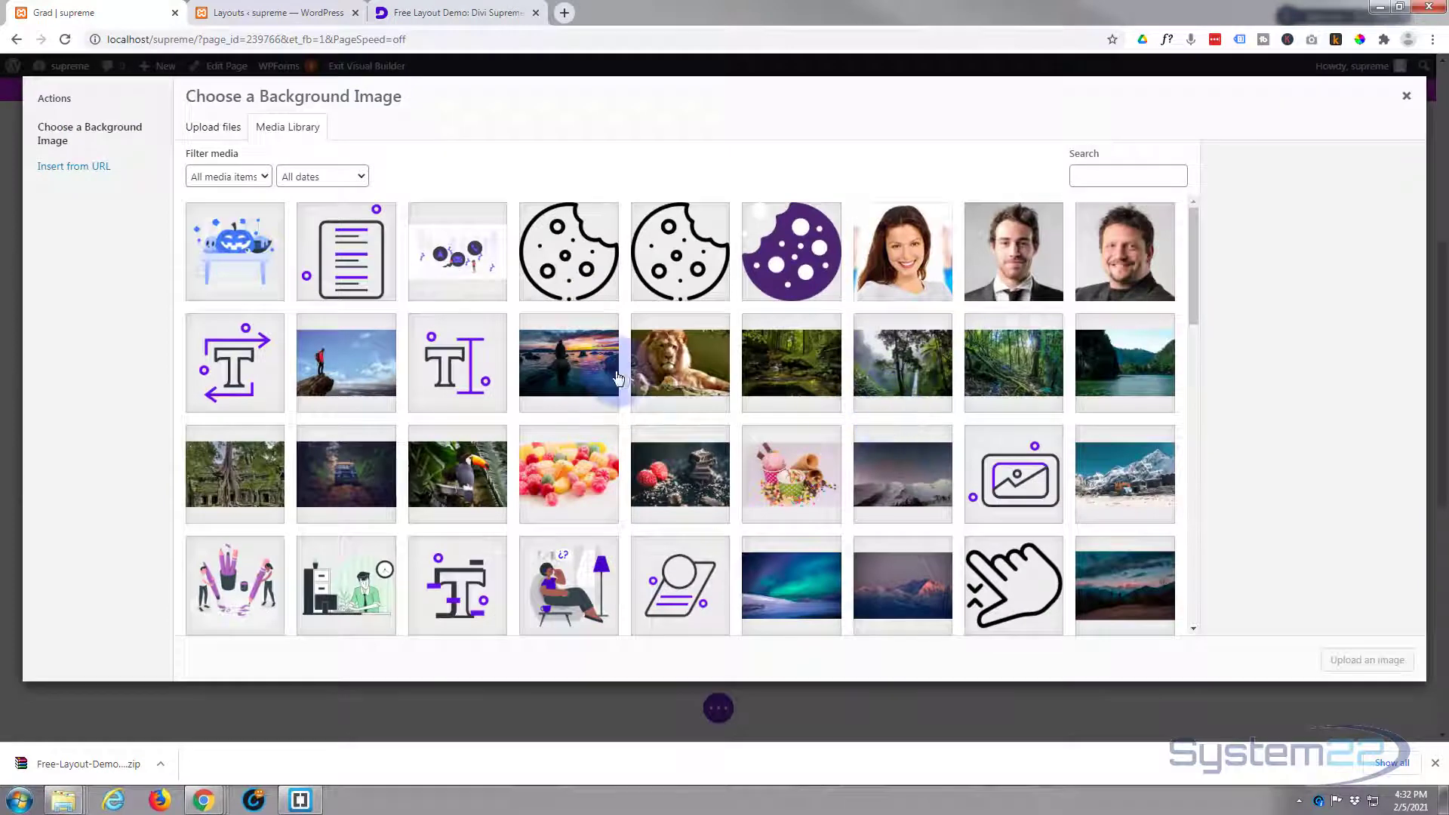
pyautogui.click(579, 359)
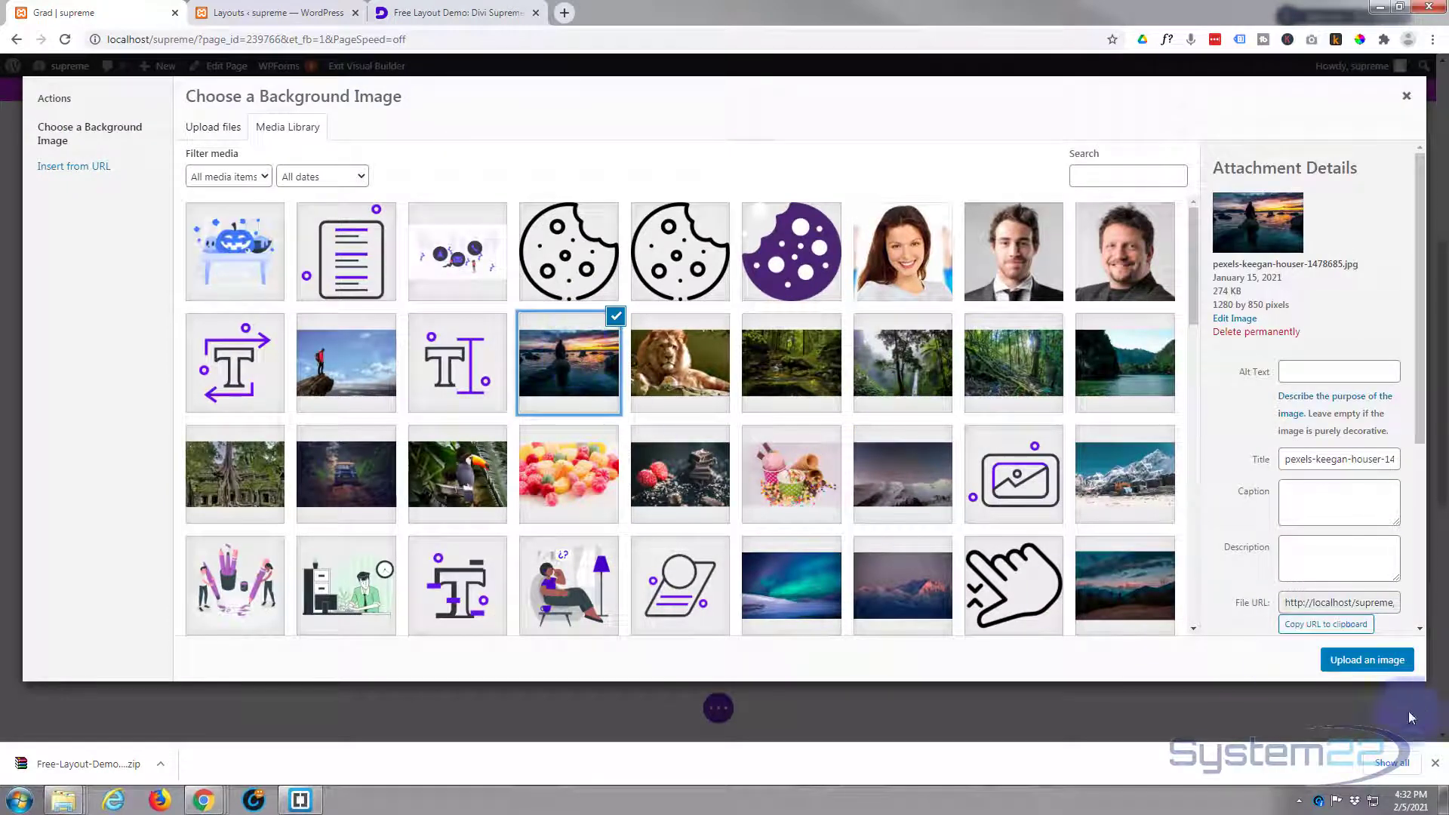
pyautogui.click(1359, 662)
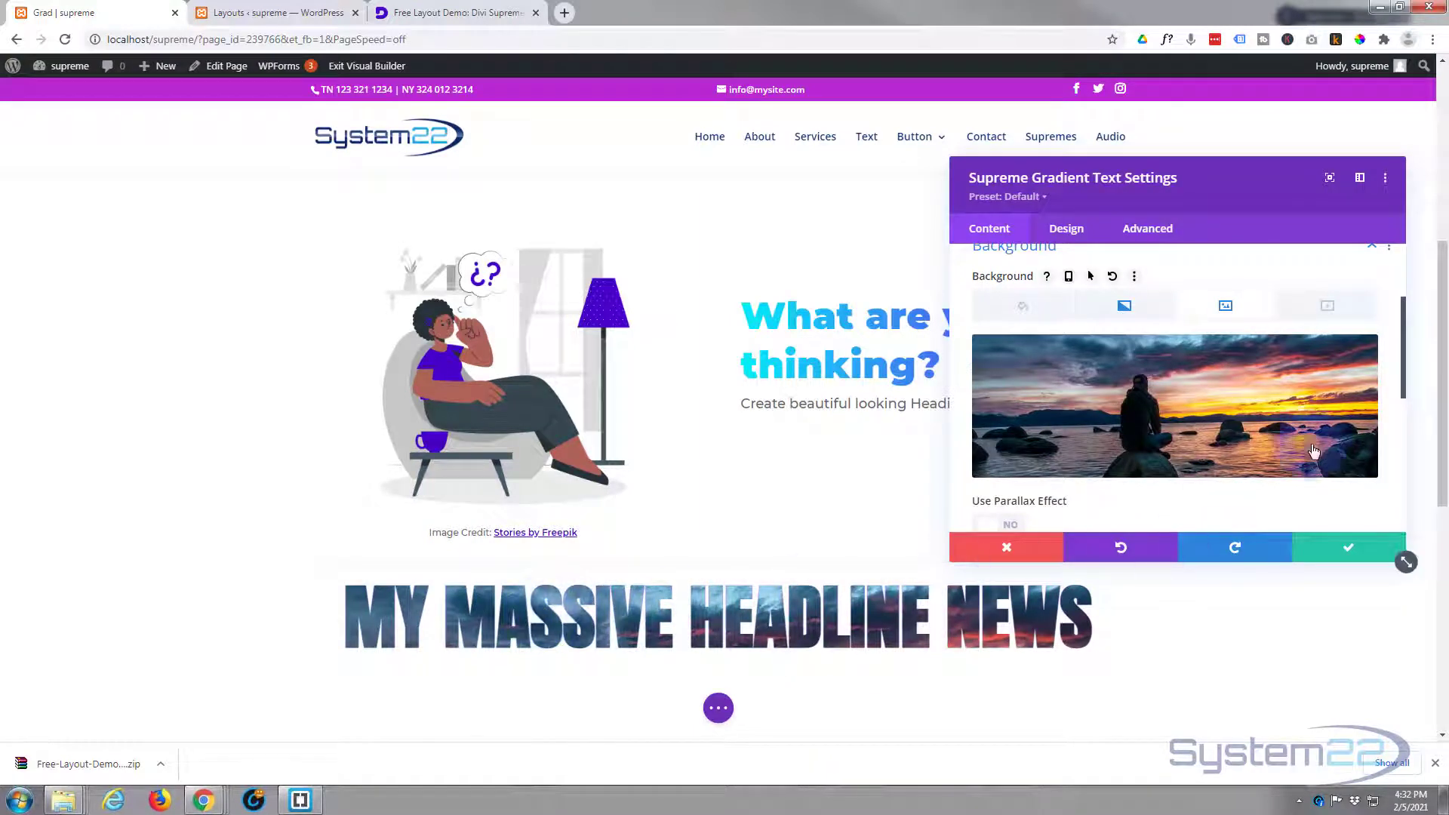
# Set the headline's background image position to Center and save the gradient text module's settings.
pyautogui.moveTo(1291, 389)
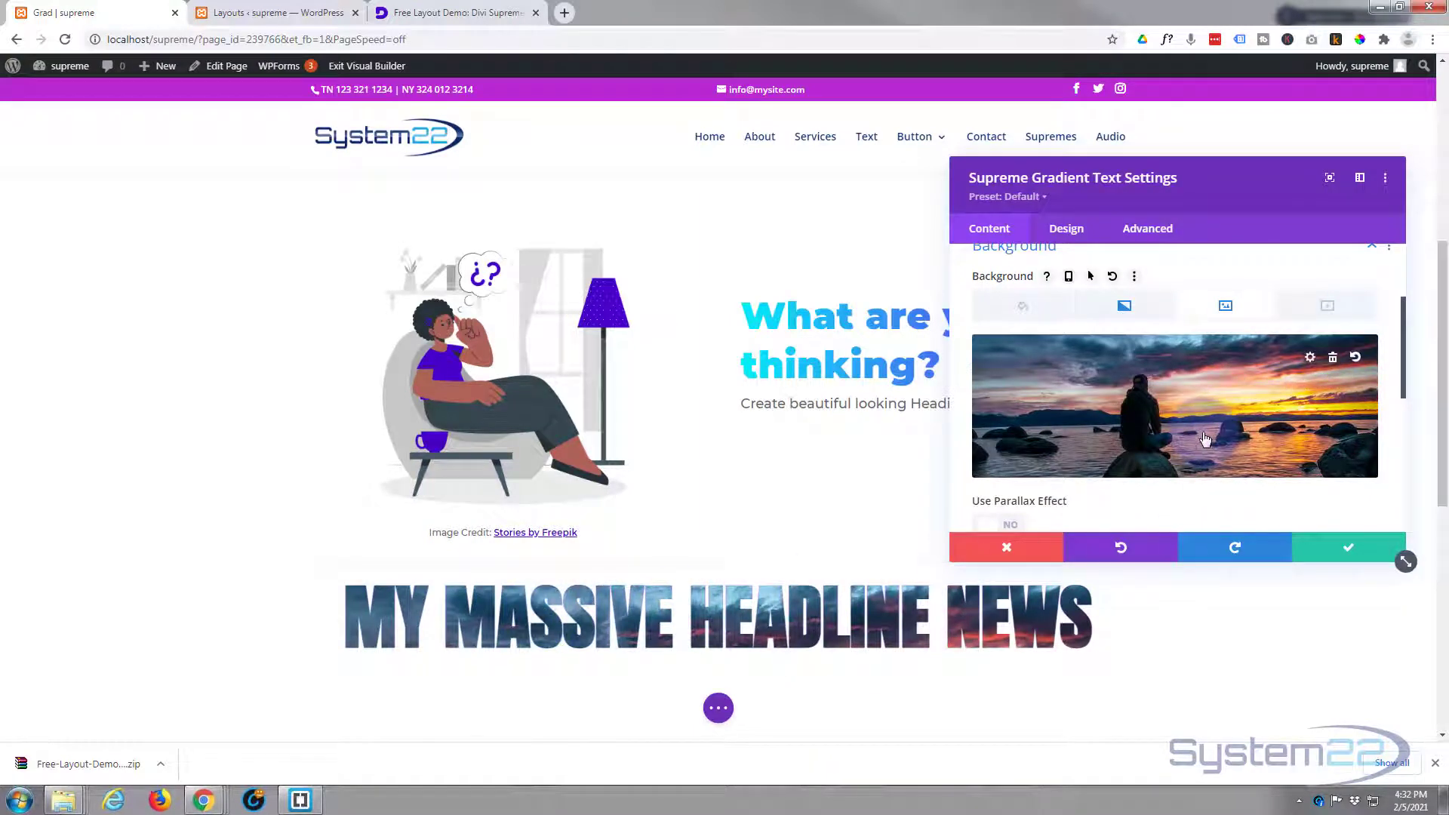
pyautogui.scroll(-1, 1206, 440)
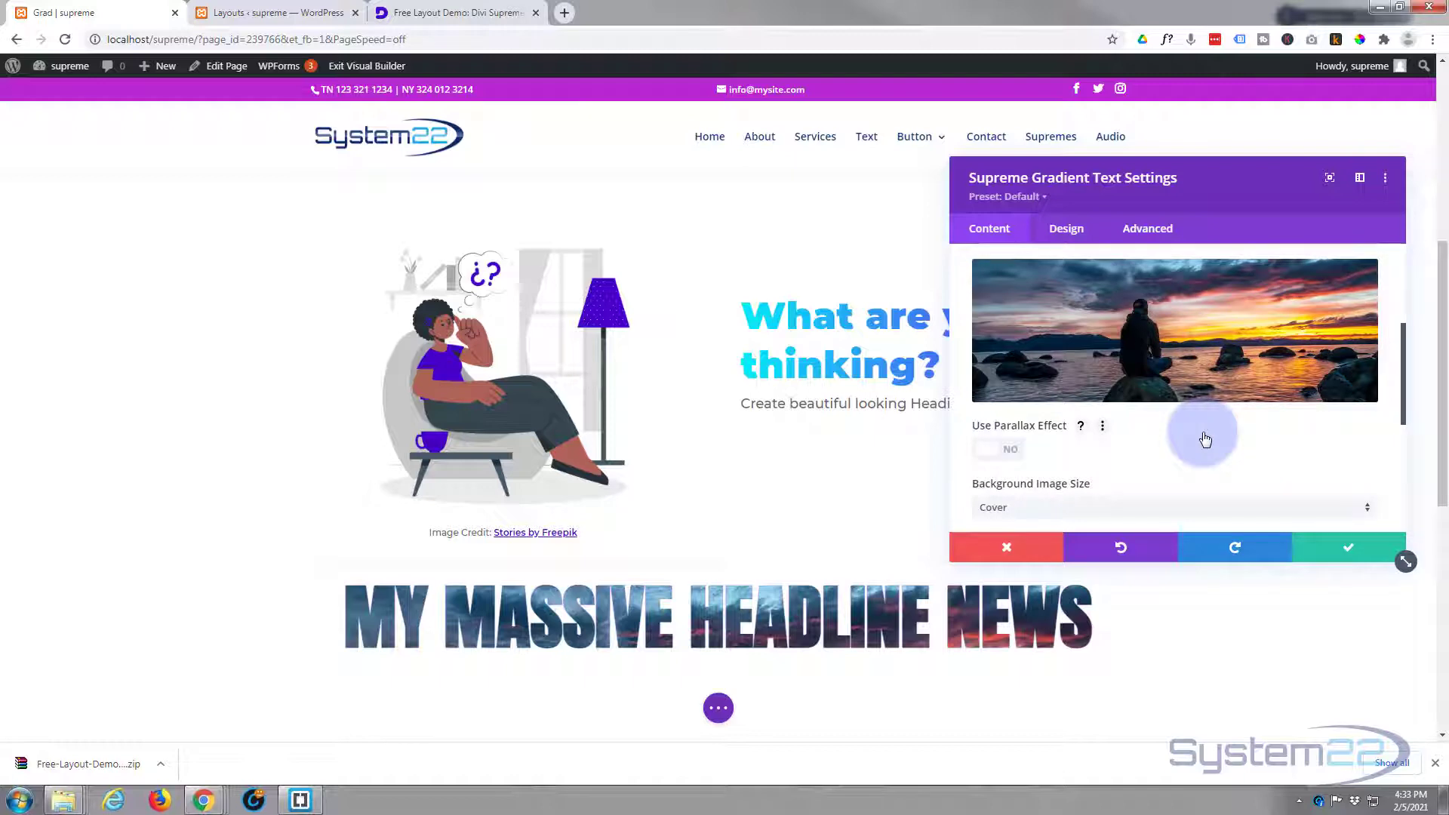
pyautogui.scroll(-1, 1205, 440)
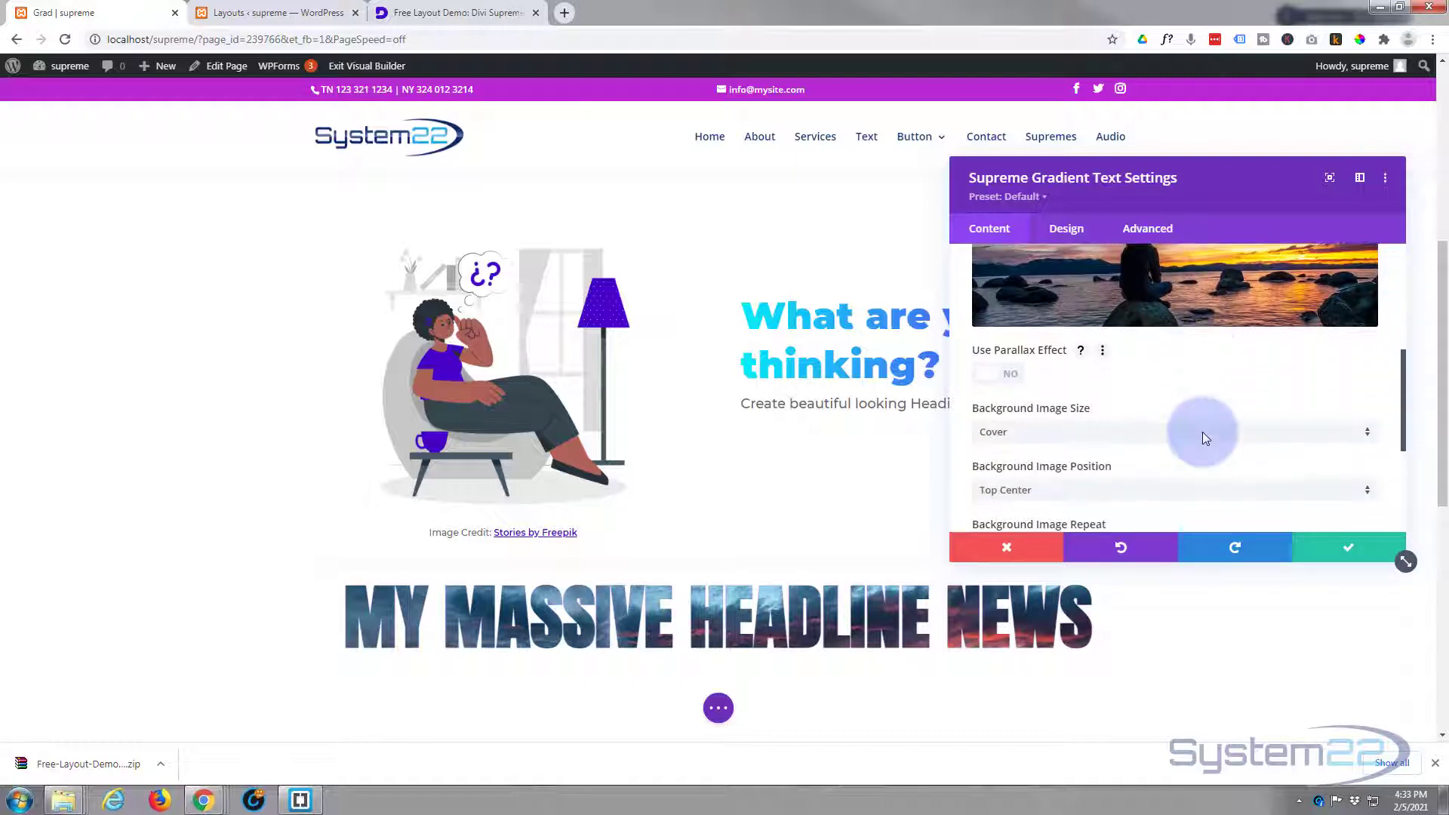
pyautogui.scroll(-1, 1205, 439)
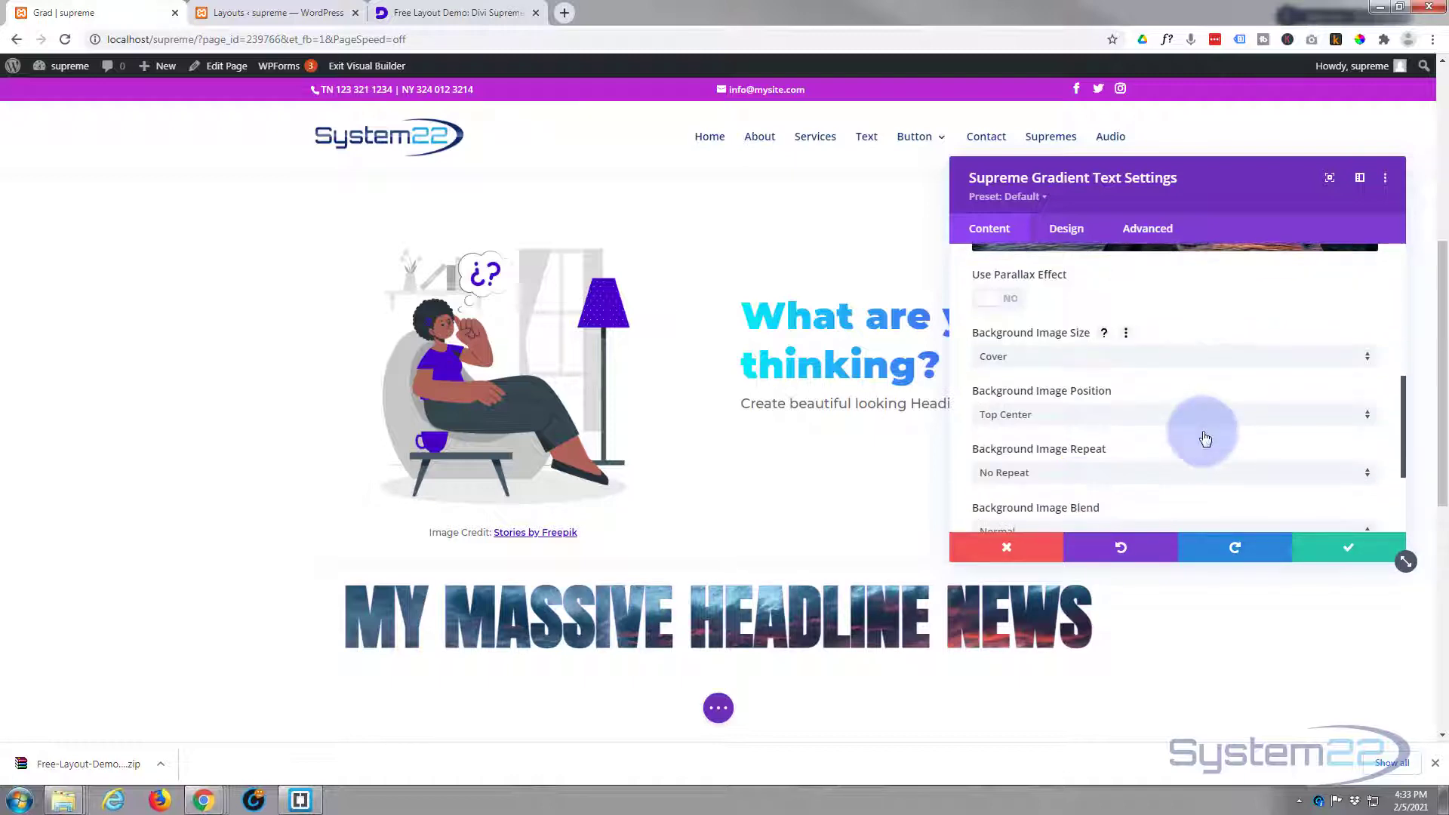
pyautogui.click(1092, 417)
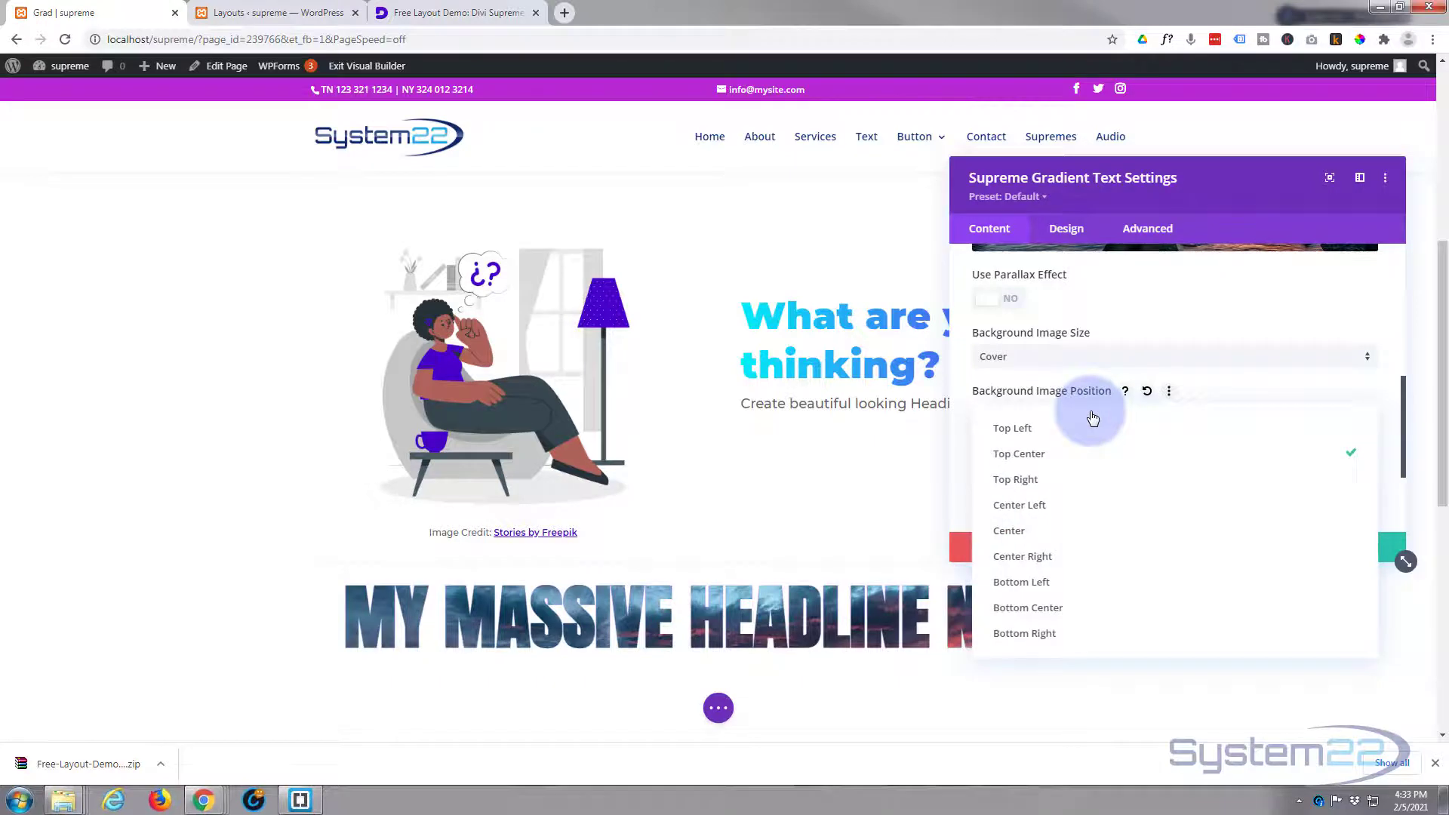
pyautogui.click(1034, 532)
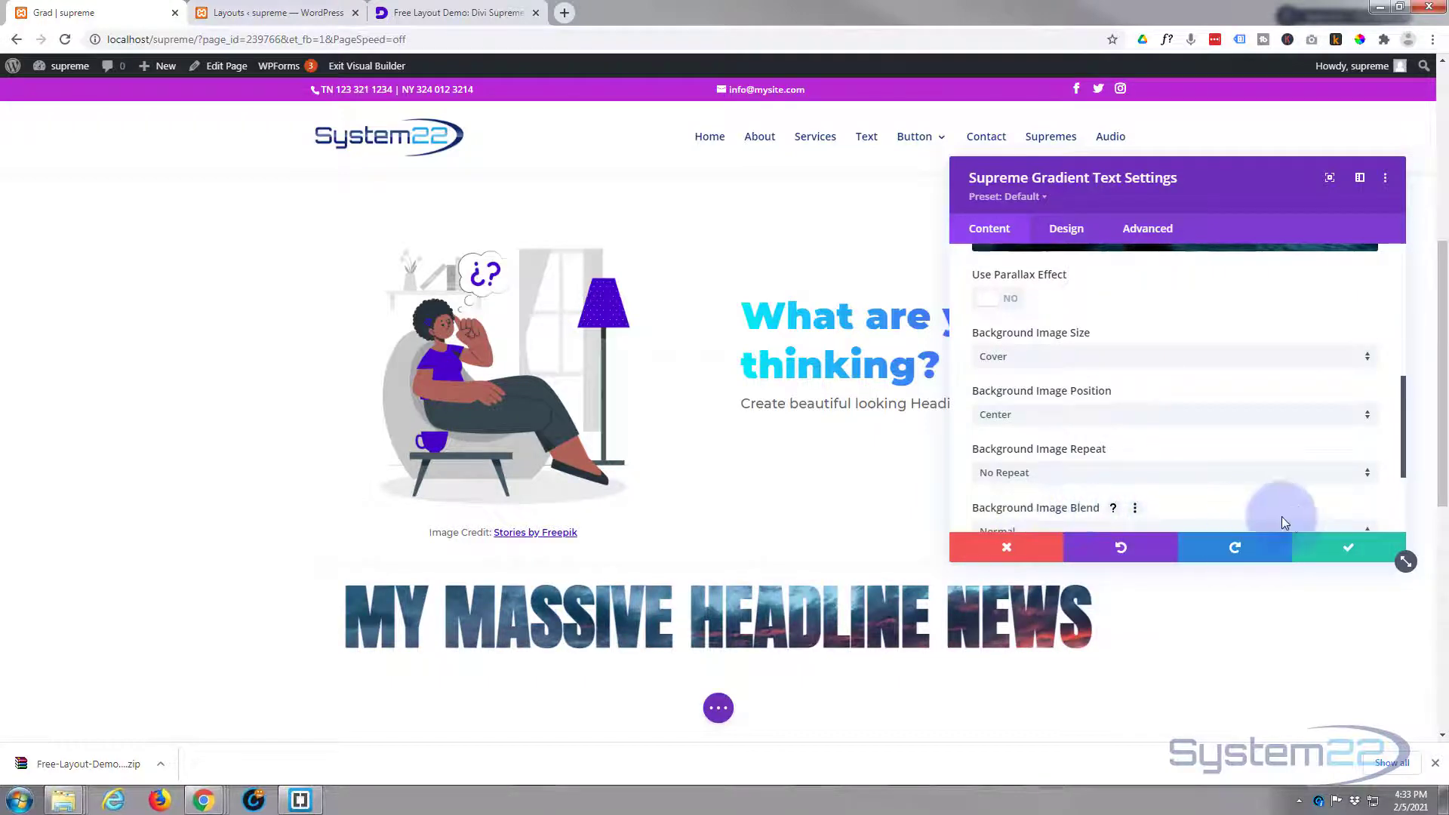
pyautogui.click(1340, 551)
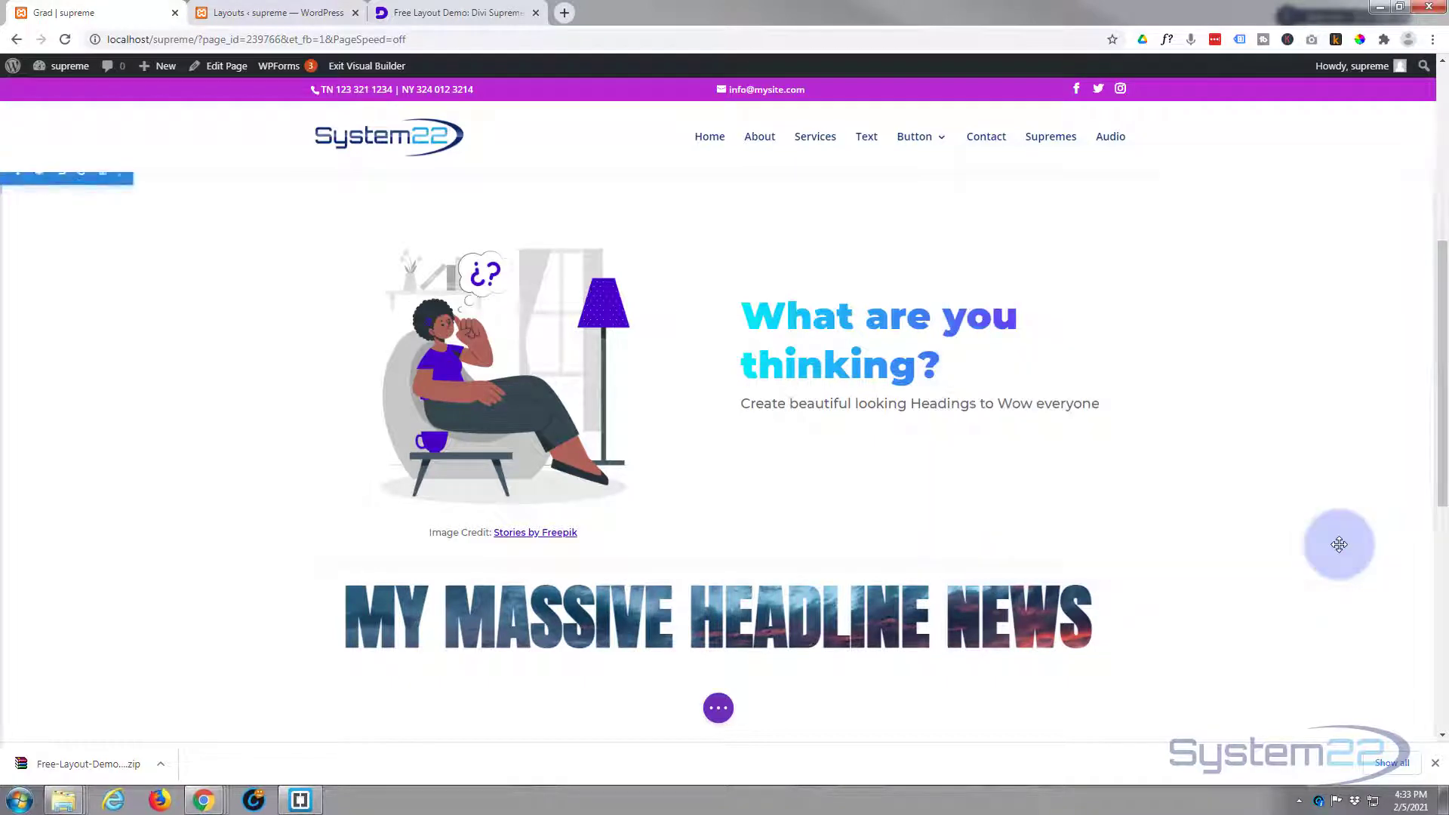
# Save the page as a draft and exit the Visual Builder.
pyautogui.click(717, 707)
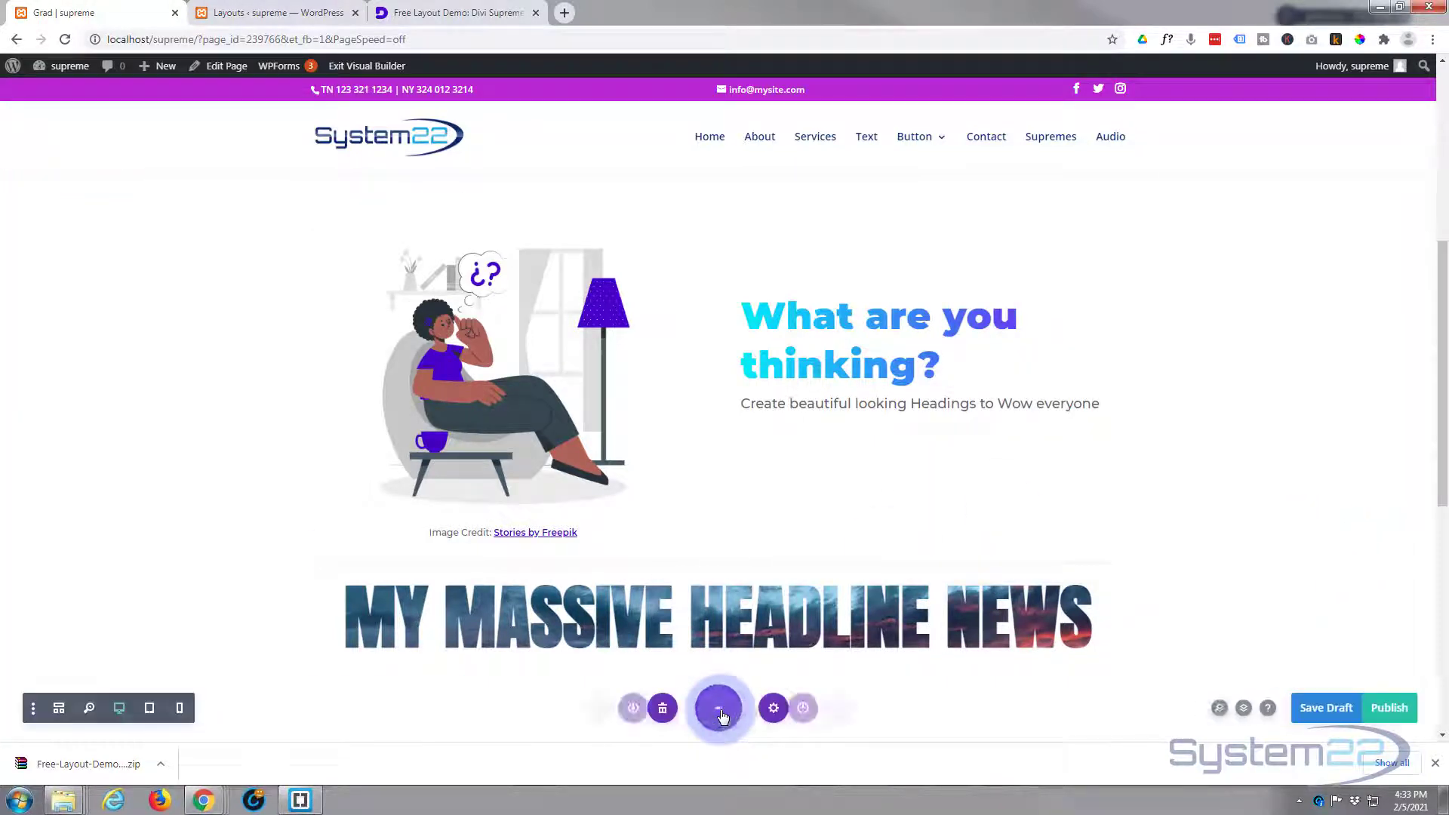
pyautogui.click(1336, 708)
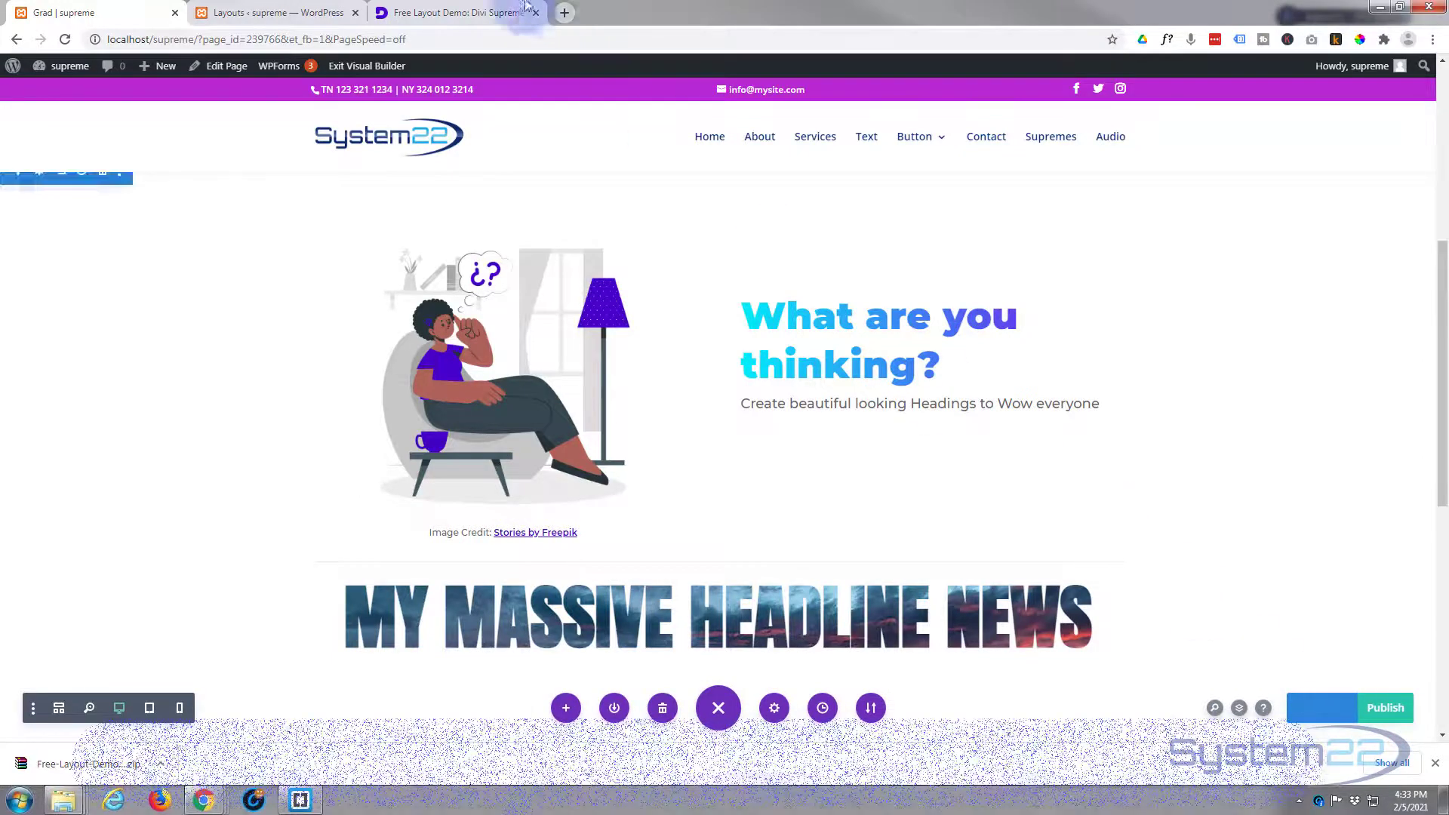
pyautogui.click(367, 67)
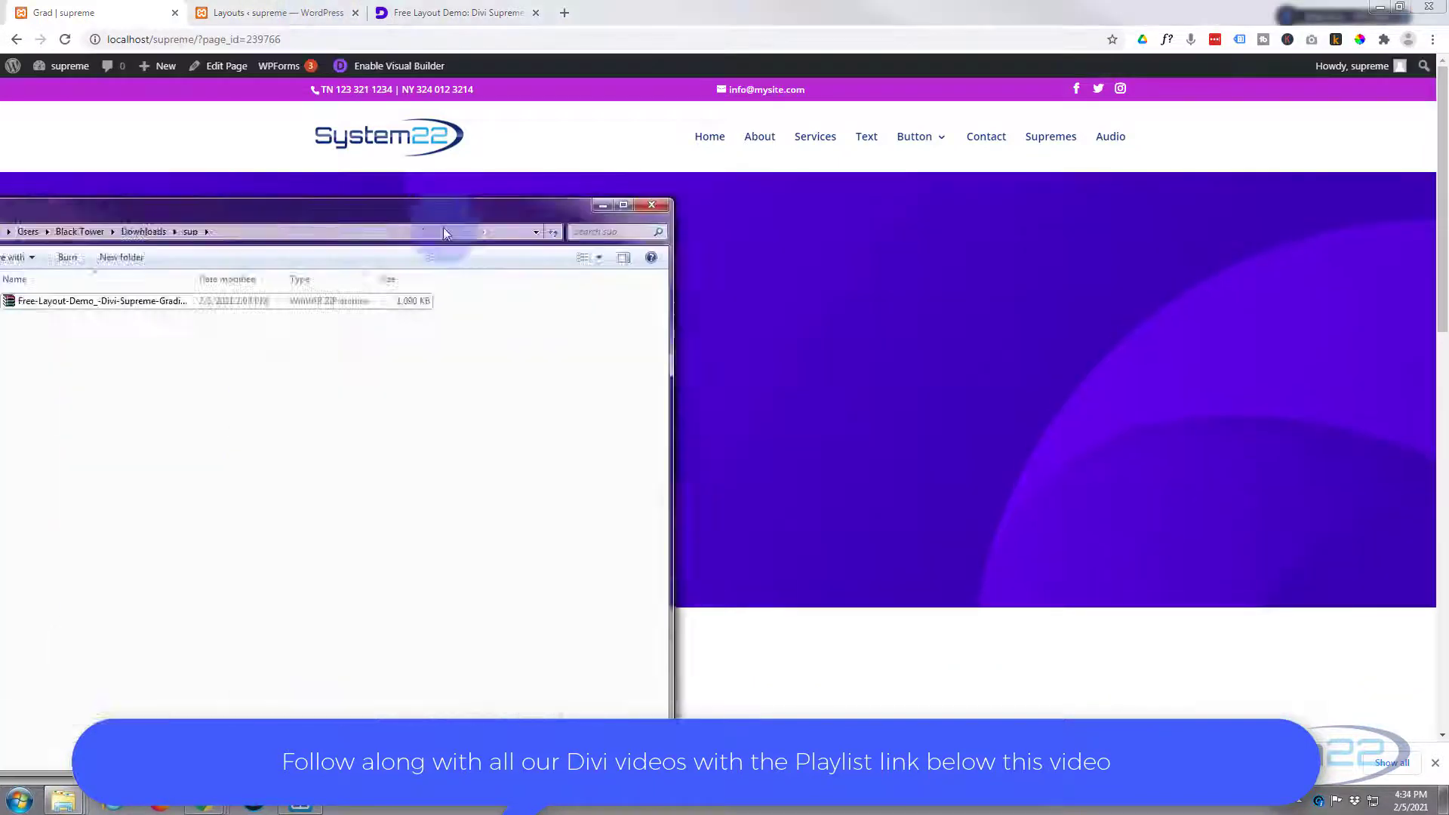
# In the Downloads sup folder, extract the Free-Layout-Demo Divi Supreme Gradient Text Module zip archive into the same folder.
pyautogui.moveTo(444, 162); pyautogui.dragTo(261, 166)
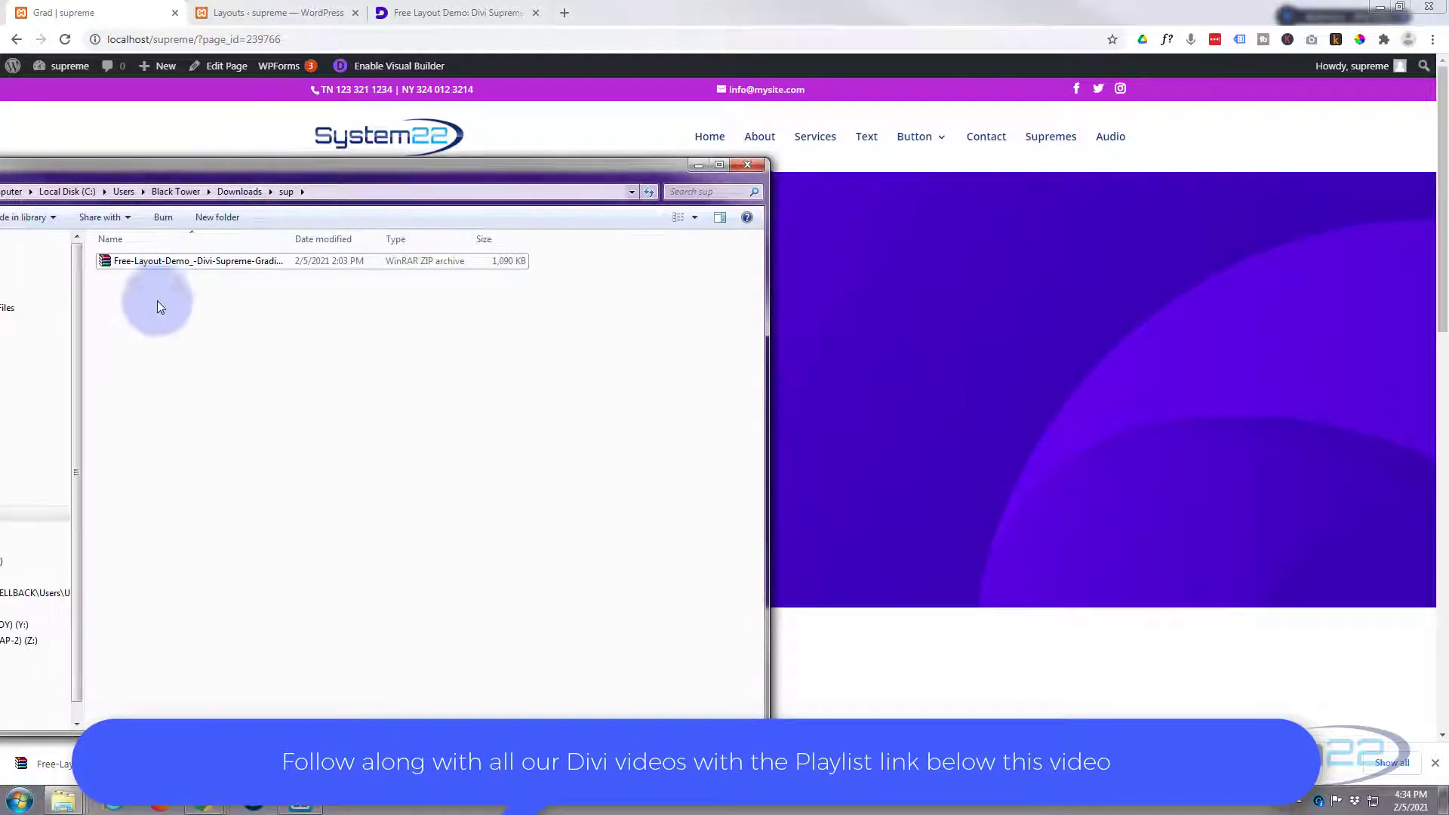
pyautogui.click(102, 261)
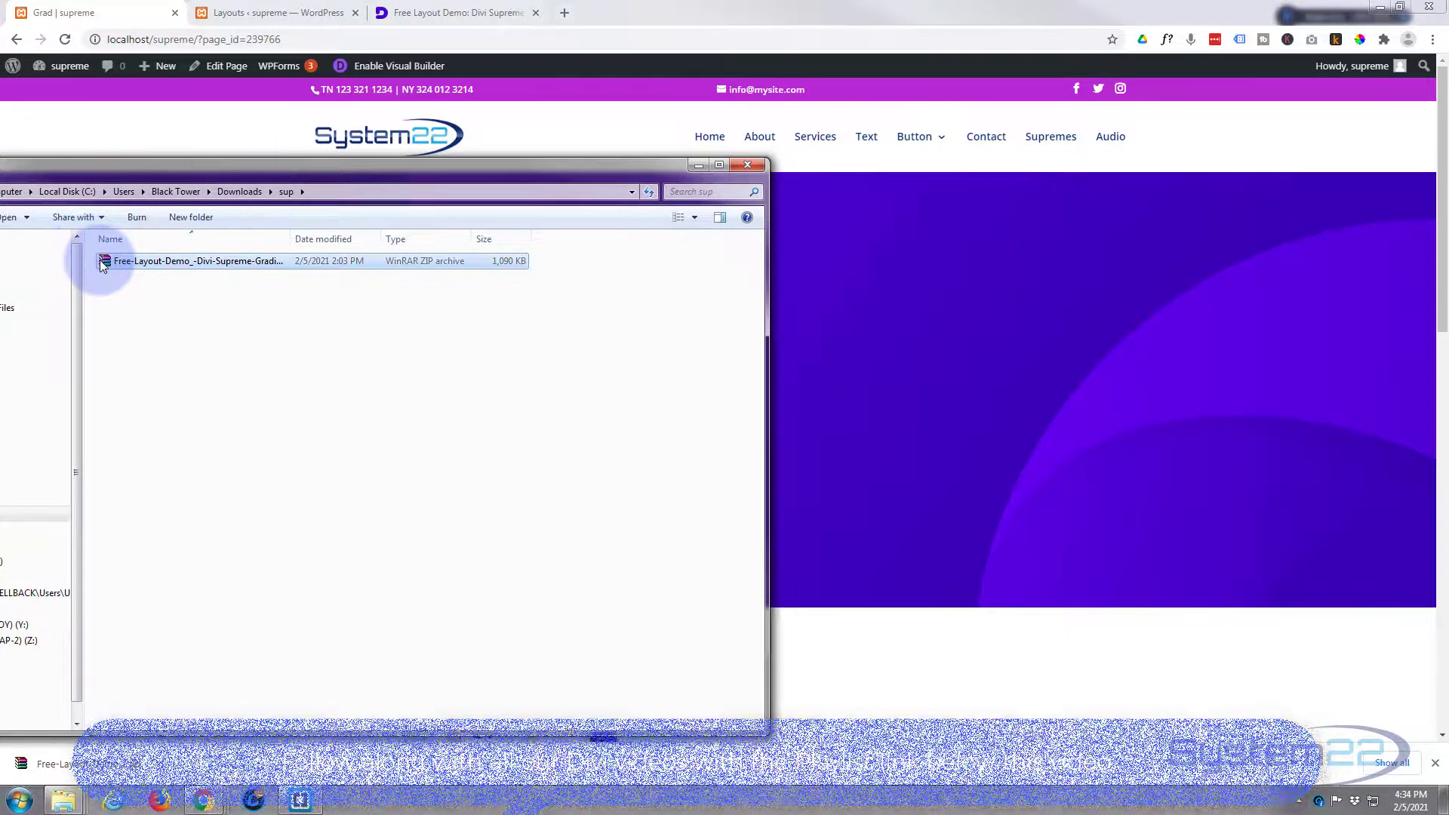
pyautogui.rightClick(103, 261)
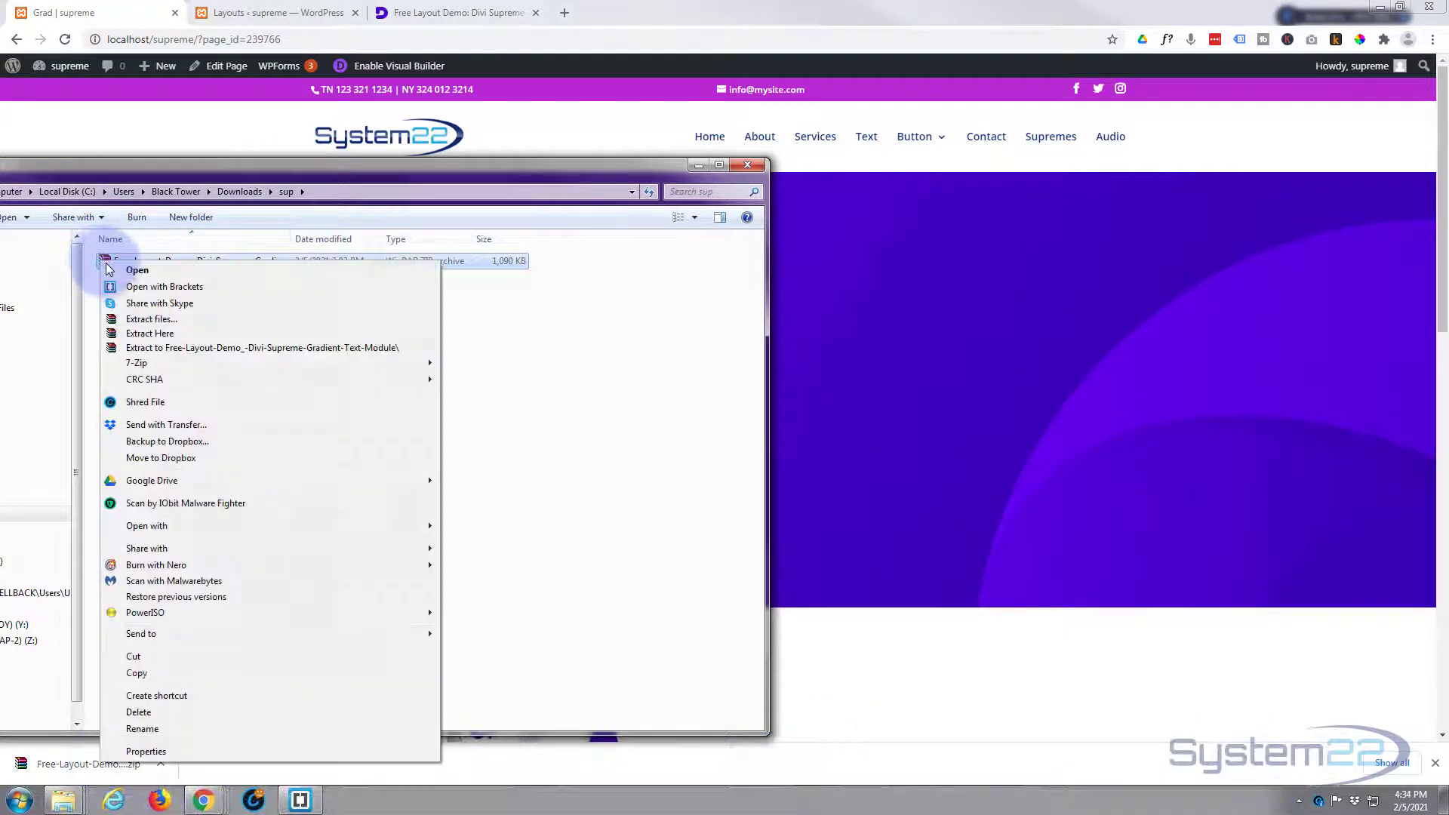
pyautogui.click(126, 333)
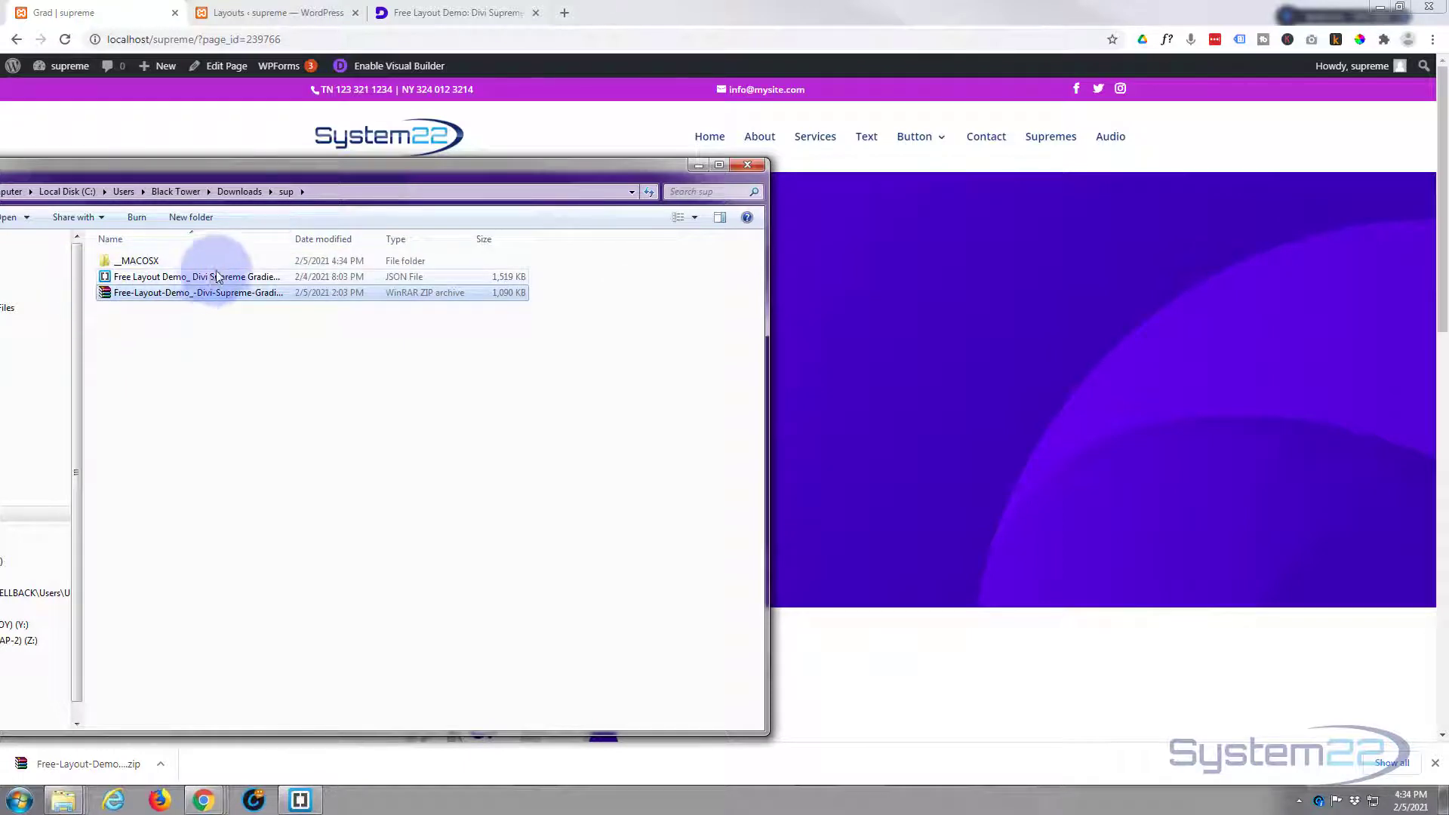
pyautogui.moveTo(387, 182); pyautogui.dragTo(336, 190)
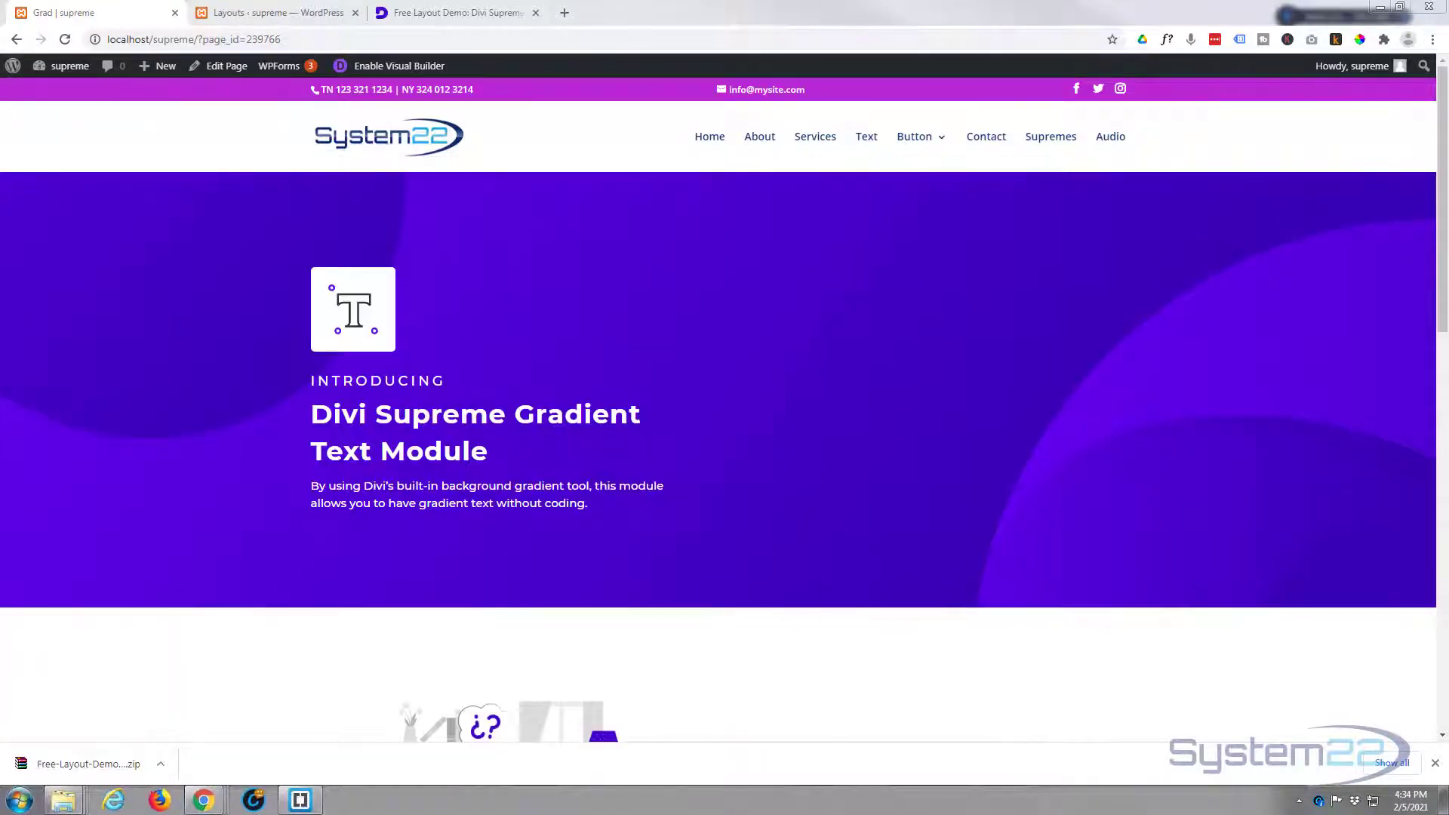
# Import the extracted Free Layout Demo Divi Supreme Gradient Text Module JSON file into the Divi Library.
pyautogui.click(259, 13)
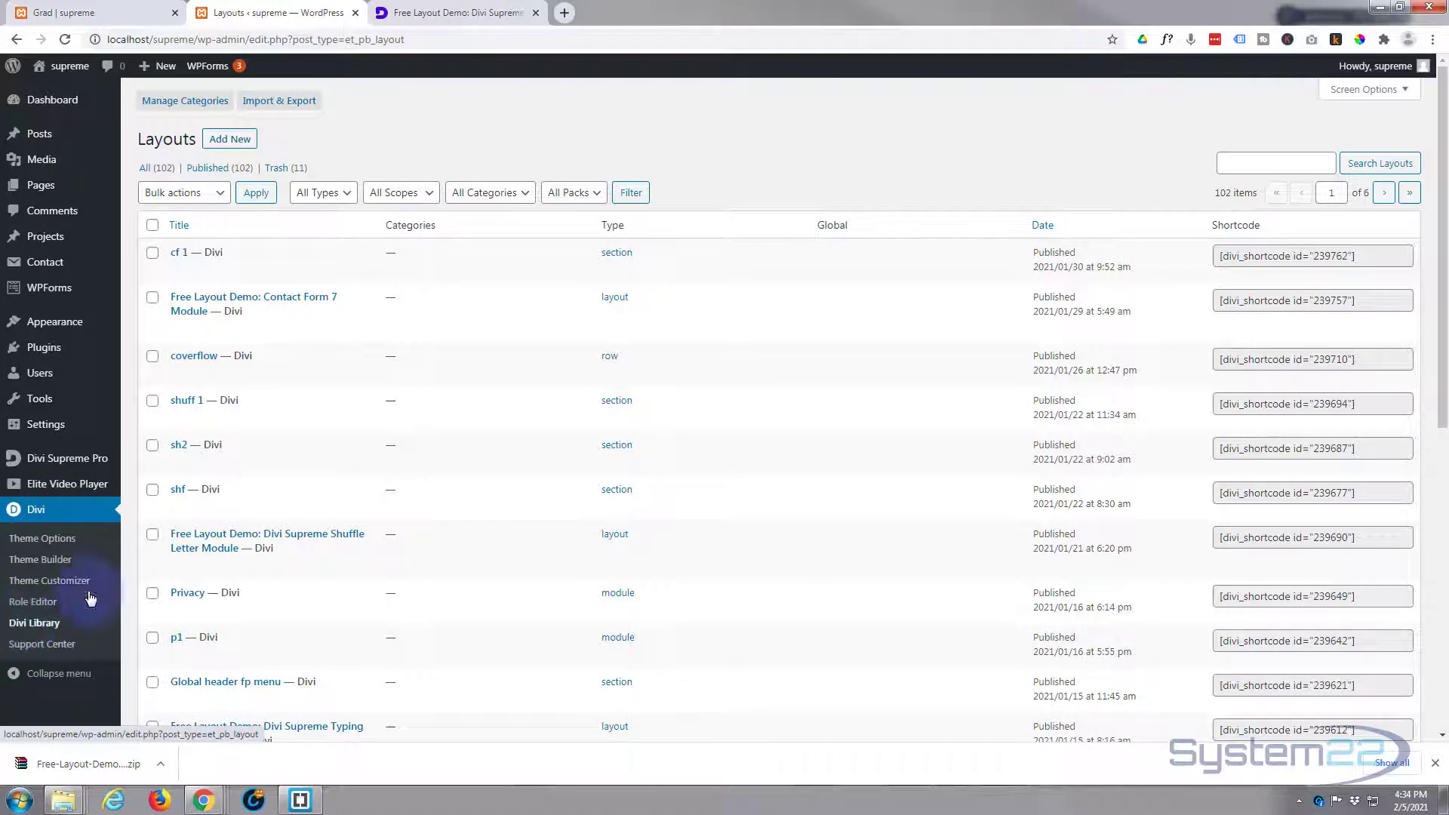
pyautogui.click(280, 101)
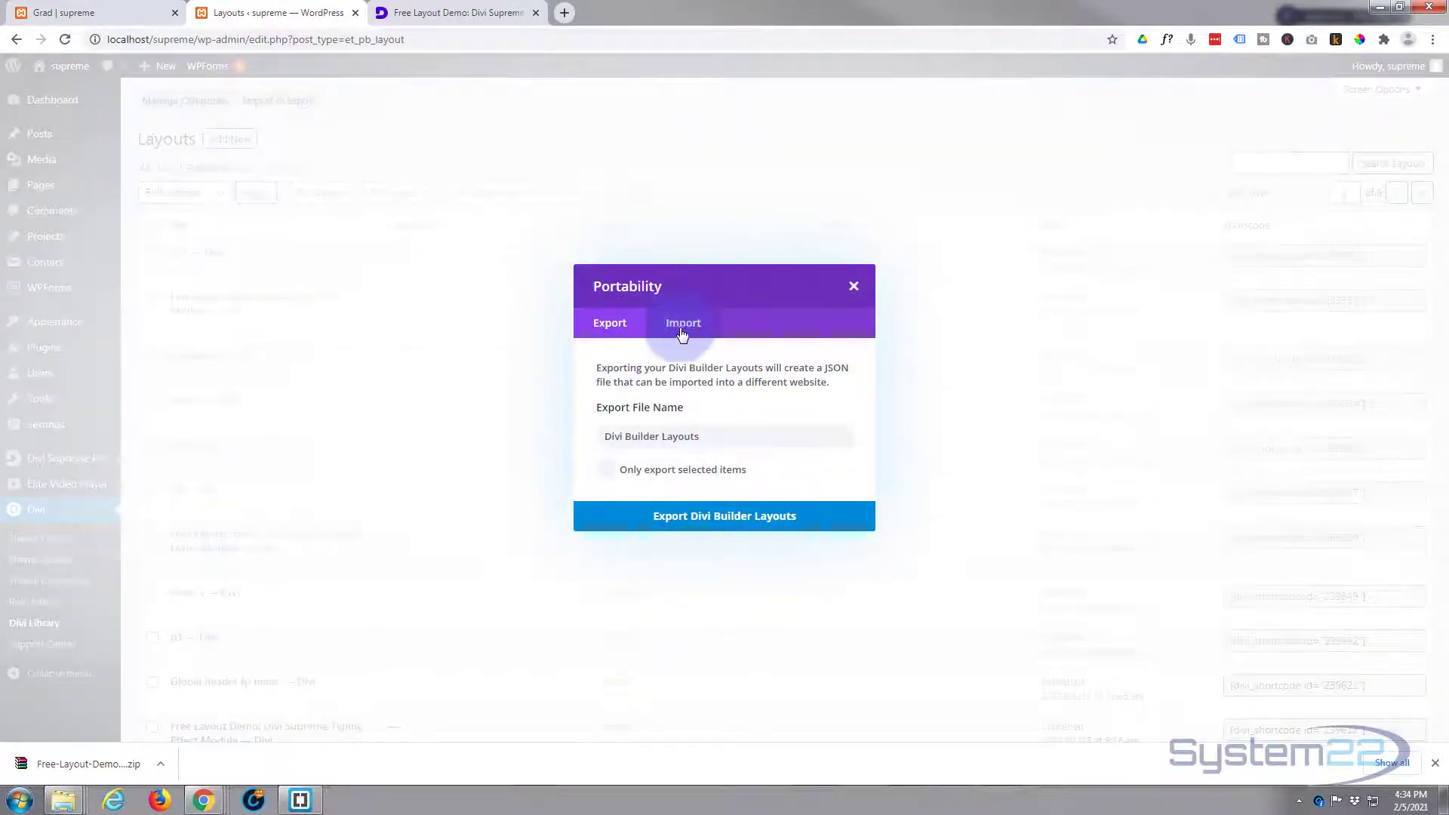
pyautogui.click(683, 329)
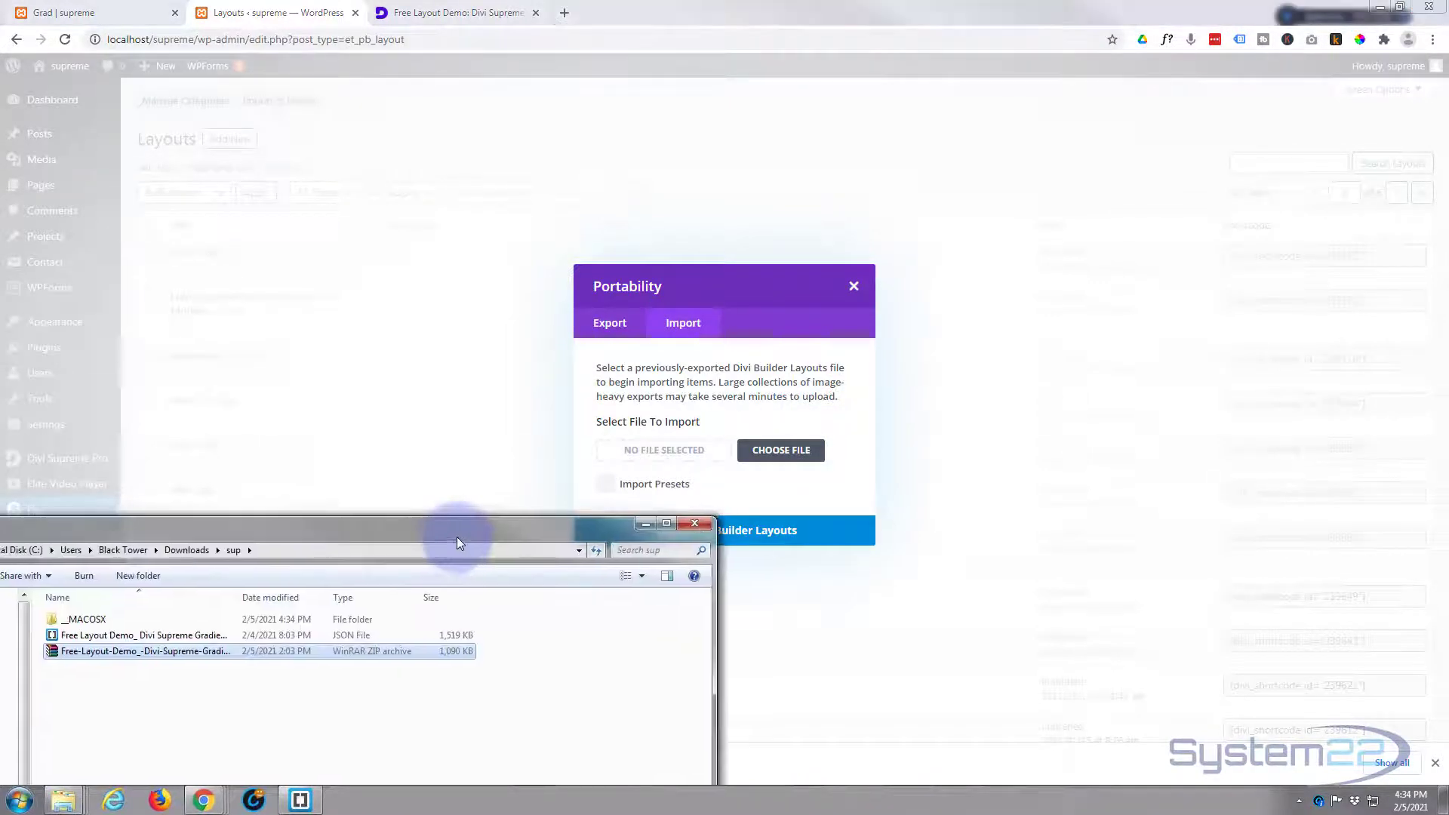
pyautogui.moveTo(455, 536); pyautogui.dragTo(489, 519)
pyautogui.moveTo(100, 623); pyautogui.dragTo(662, 451)
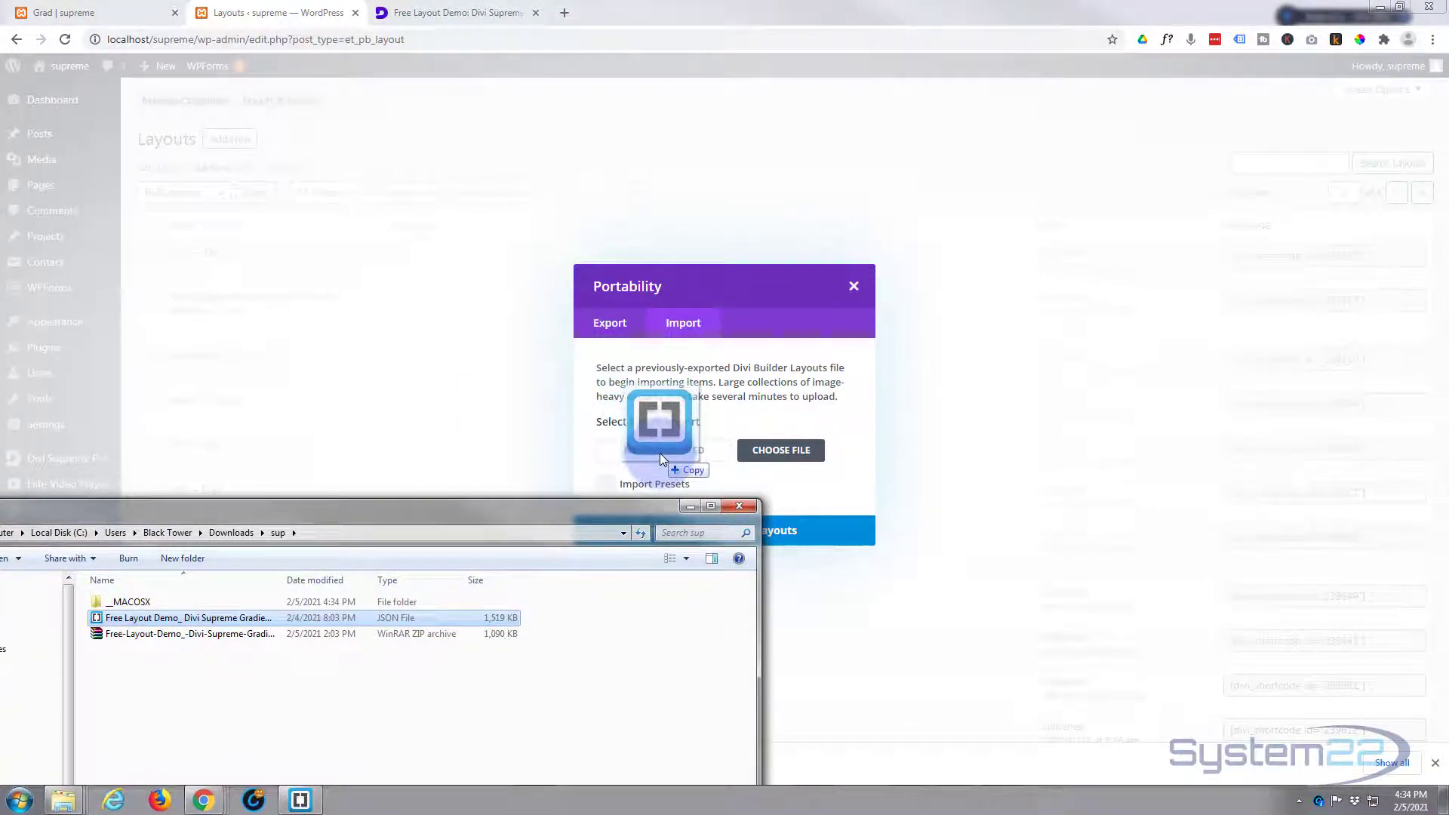
pyautogui.moveTo(660, 452); pyautogui.dragTo(660, 453)
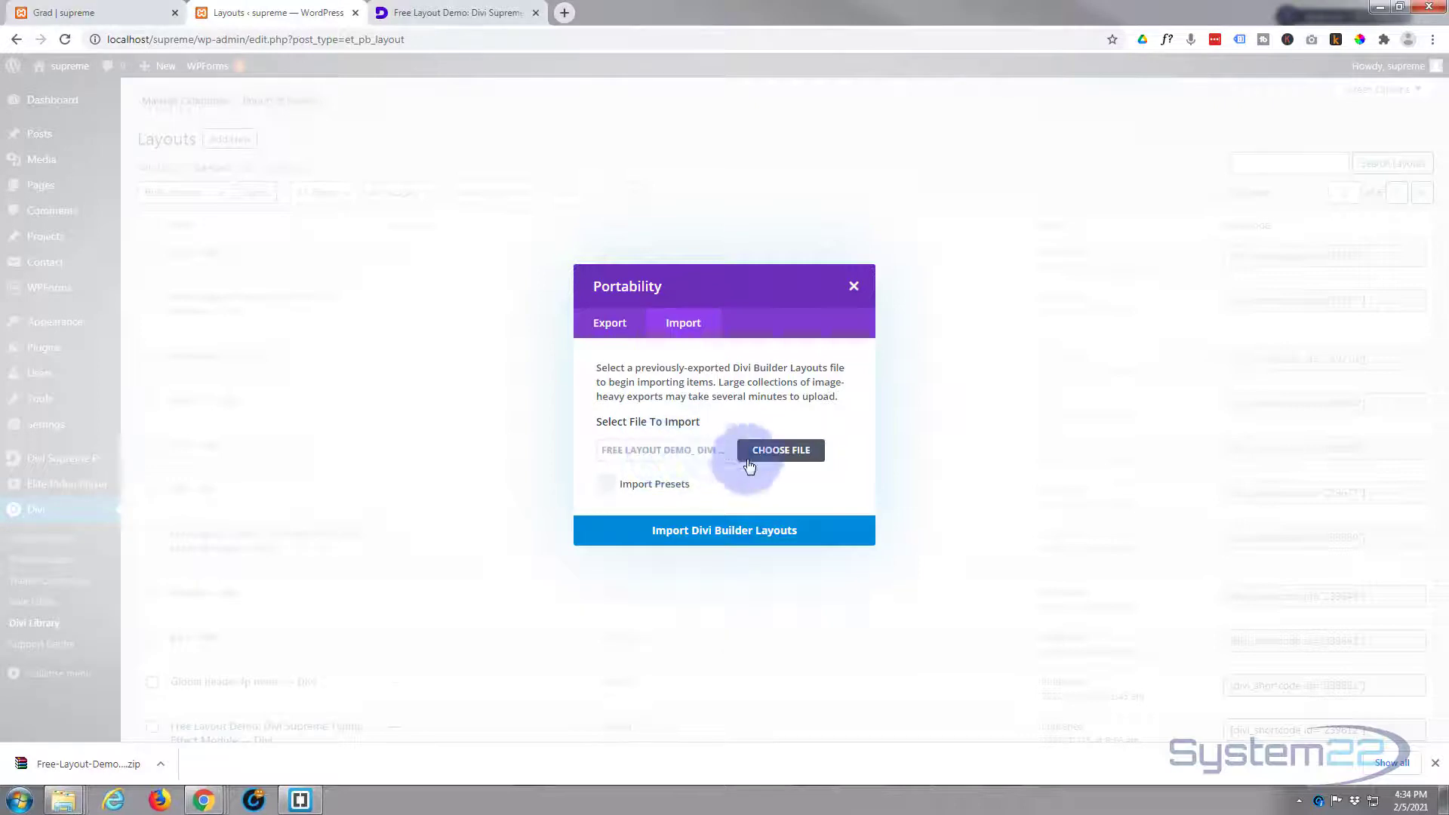
pyautogui.click(701, 532)
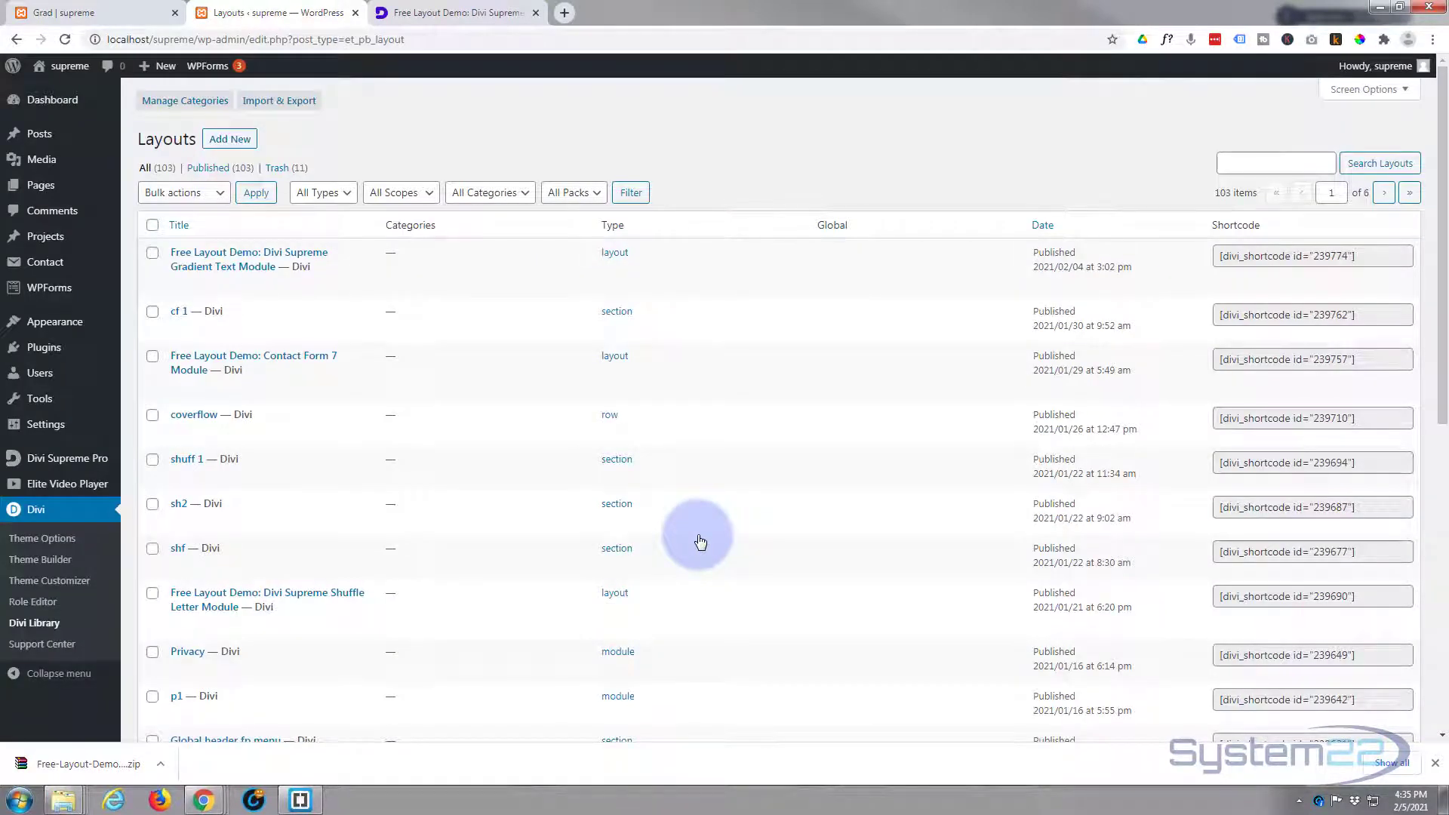
# Create a new page titled "Gradient" in a separate browser tab and open it with the Divi Builder.
pyautogui.moveTo(181, 276)
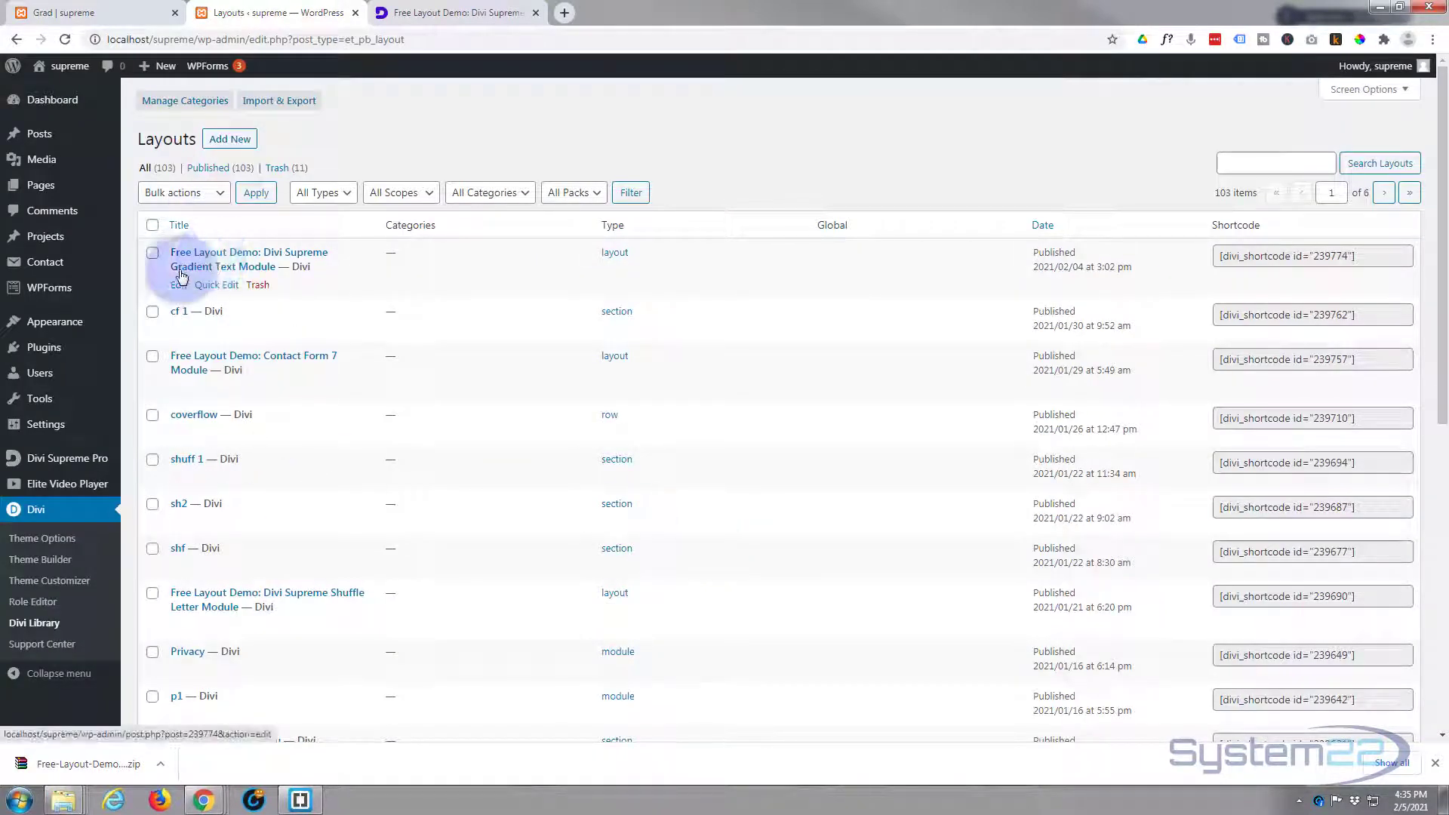
pyautogui.moveTo(157, 67)
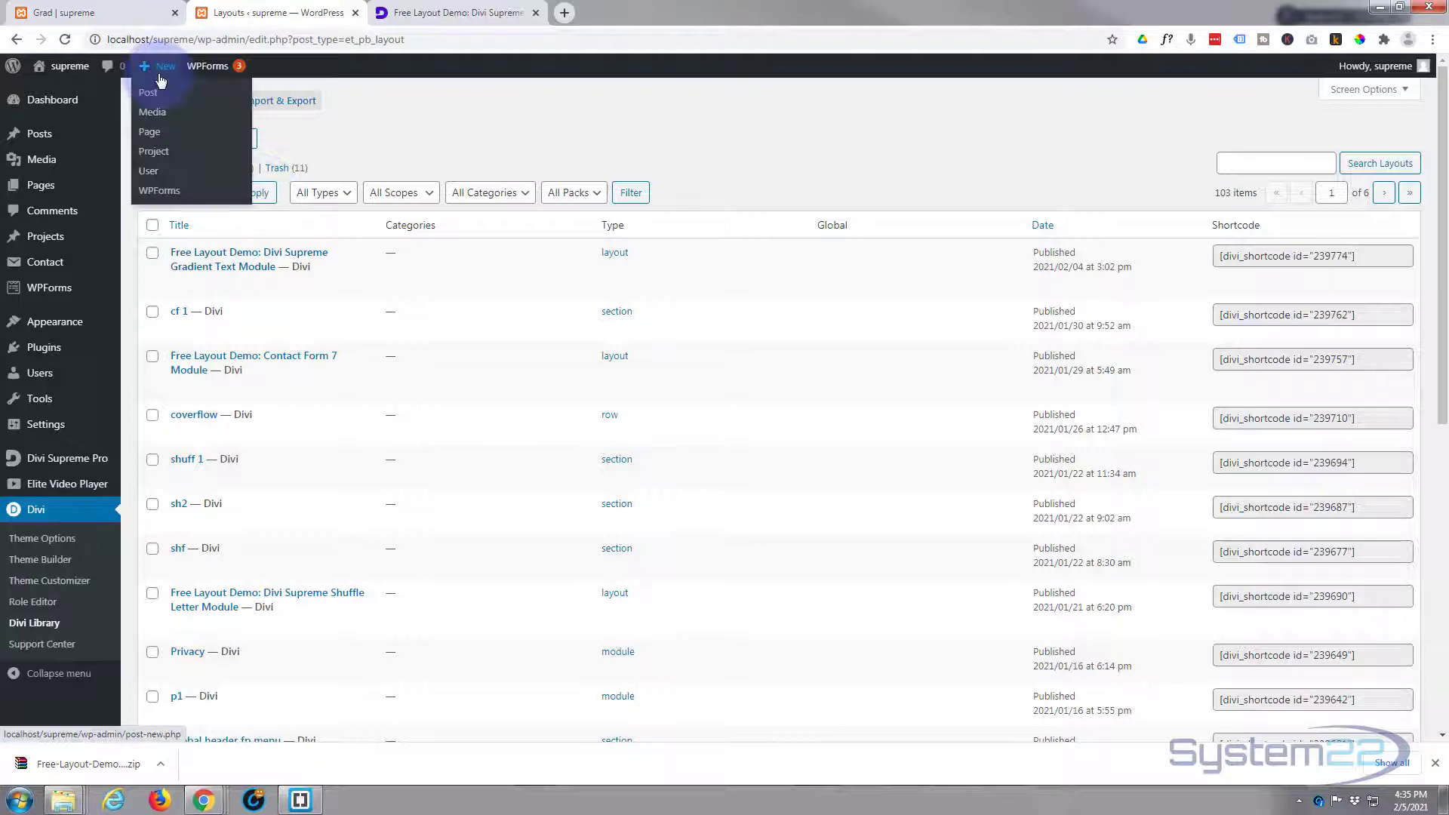
pyautogui.middleClick(149, 134)
pyautogui.click(423, 14)
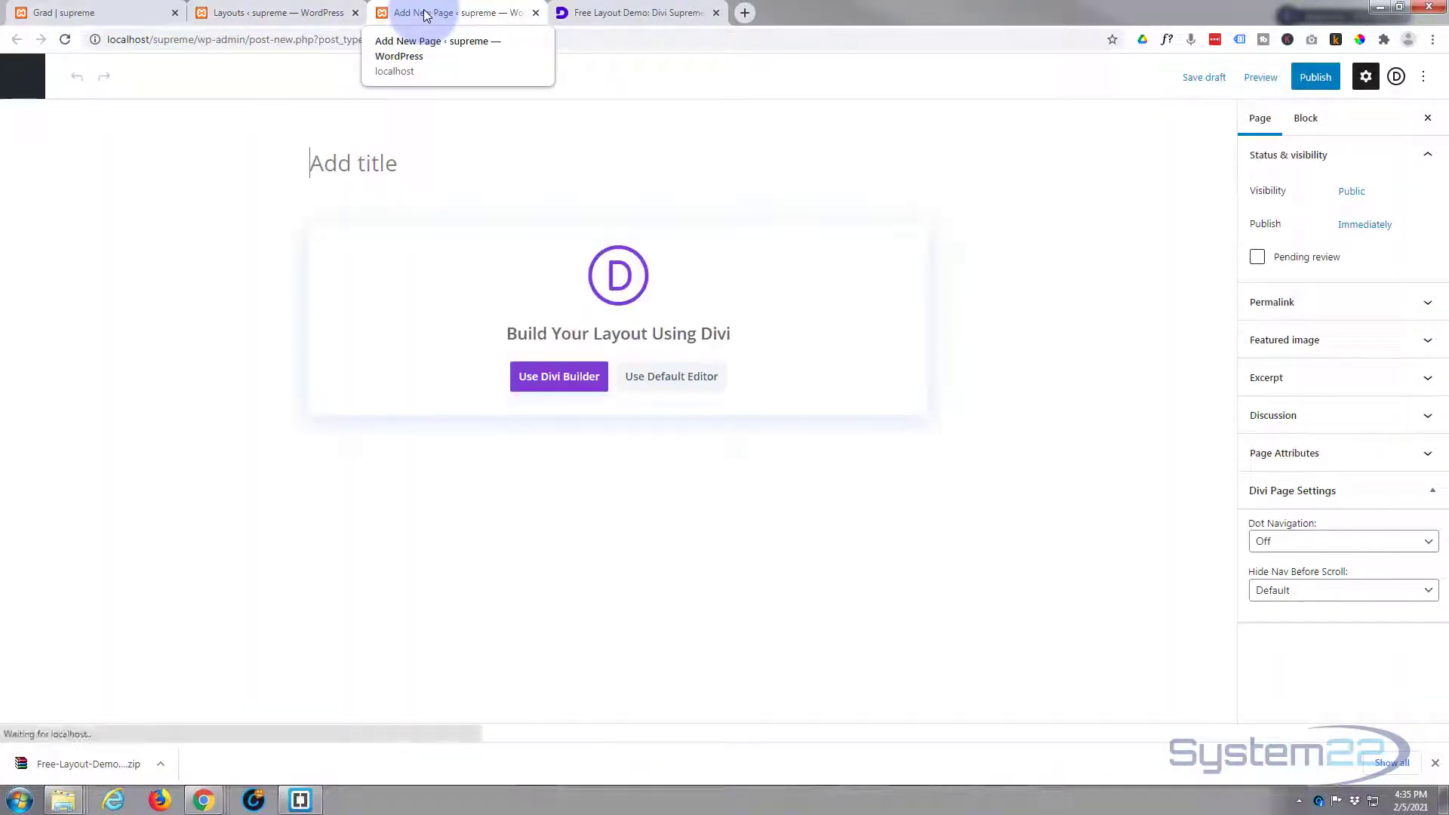
pyautogui.click(314, 159)
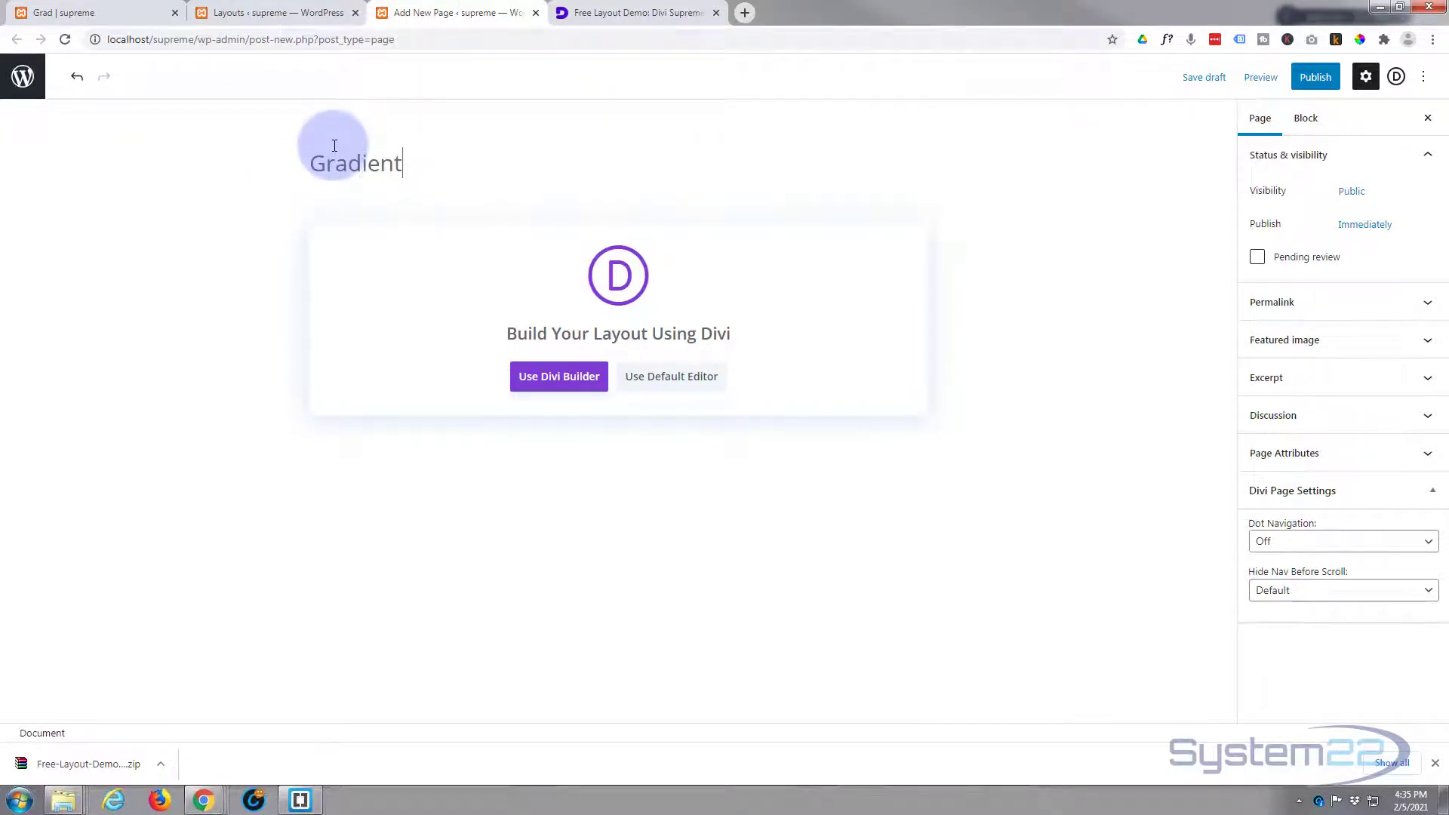
pyautogui.click(541, 382)
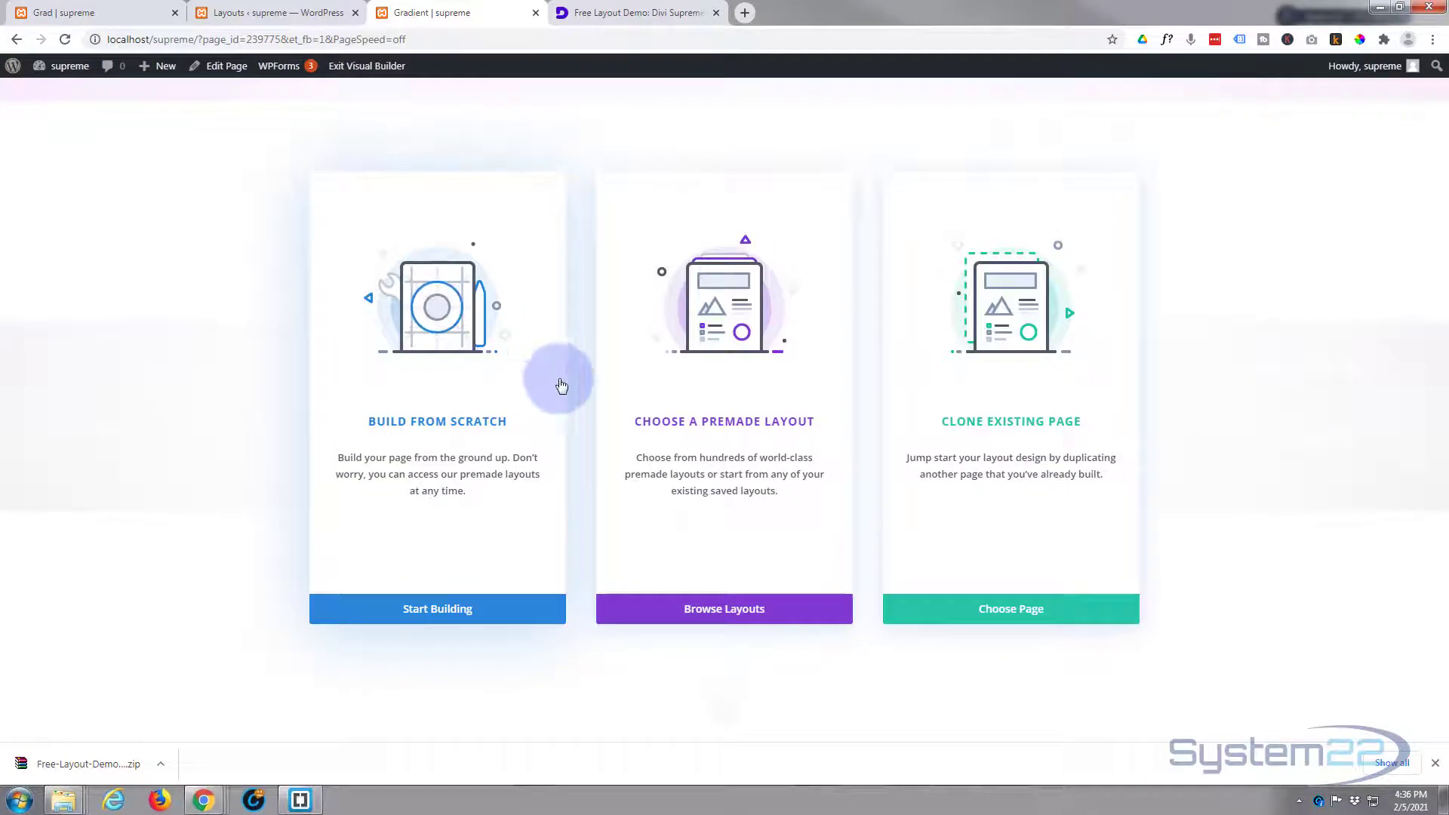
# Load the saved layout "Free Layout Demo: Divi Supreme Gradient Text Module" onto the new page.
pyautogui.click(708, 613)
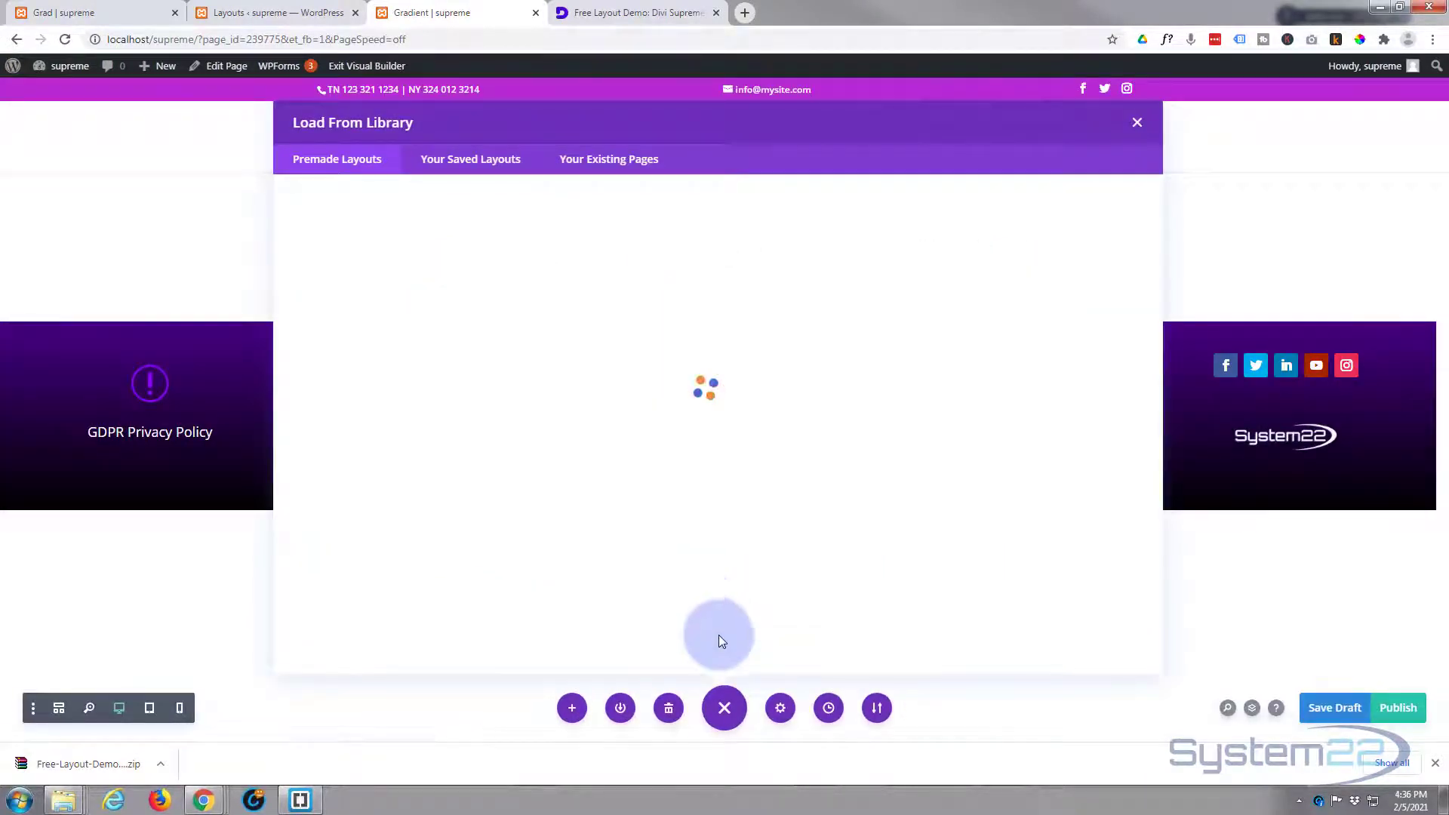
pyautogui.click(477, 165)
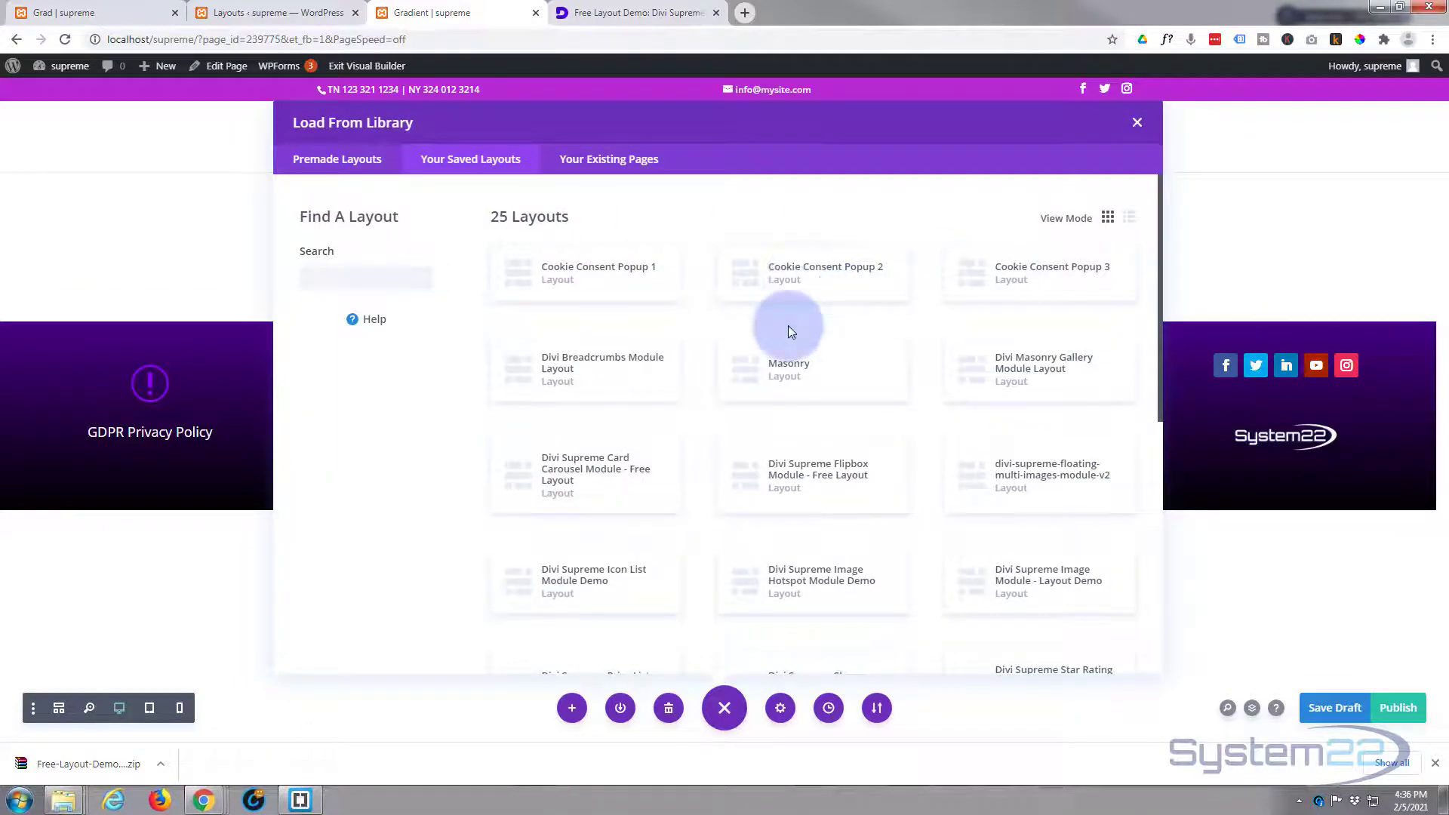
pyautogui.scroll(-3, 791, 332)
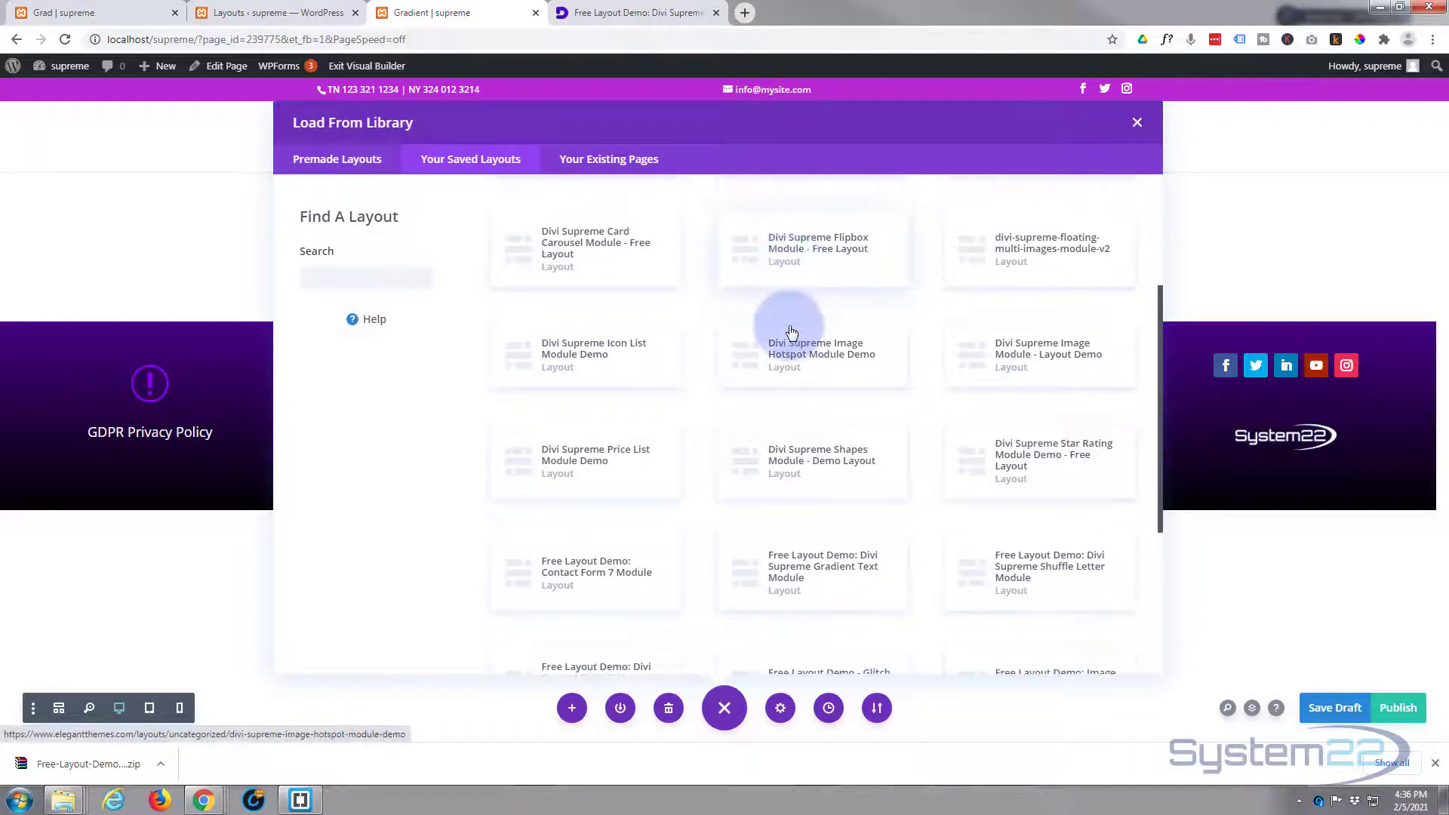
pyautogui.scroll(-1, 790, 332)
pyautogui.click(822, 499)
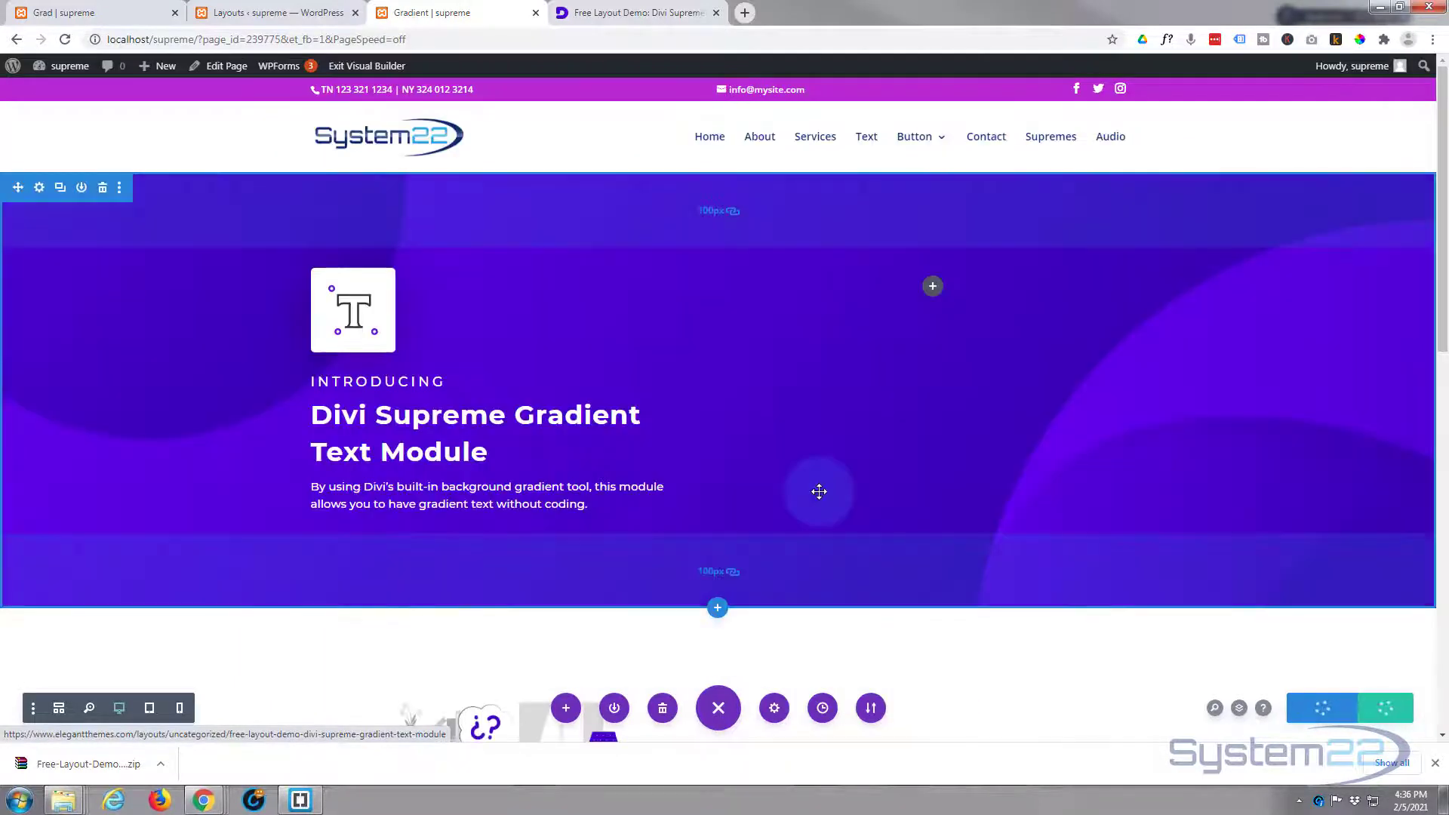
# Save the "We Love Halloween" gradient text module to the Divi Library under the layout name "gr1".
pyautogui.scroll(-5, 790, 388)
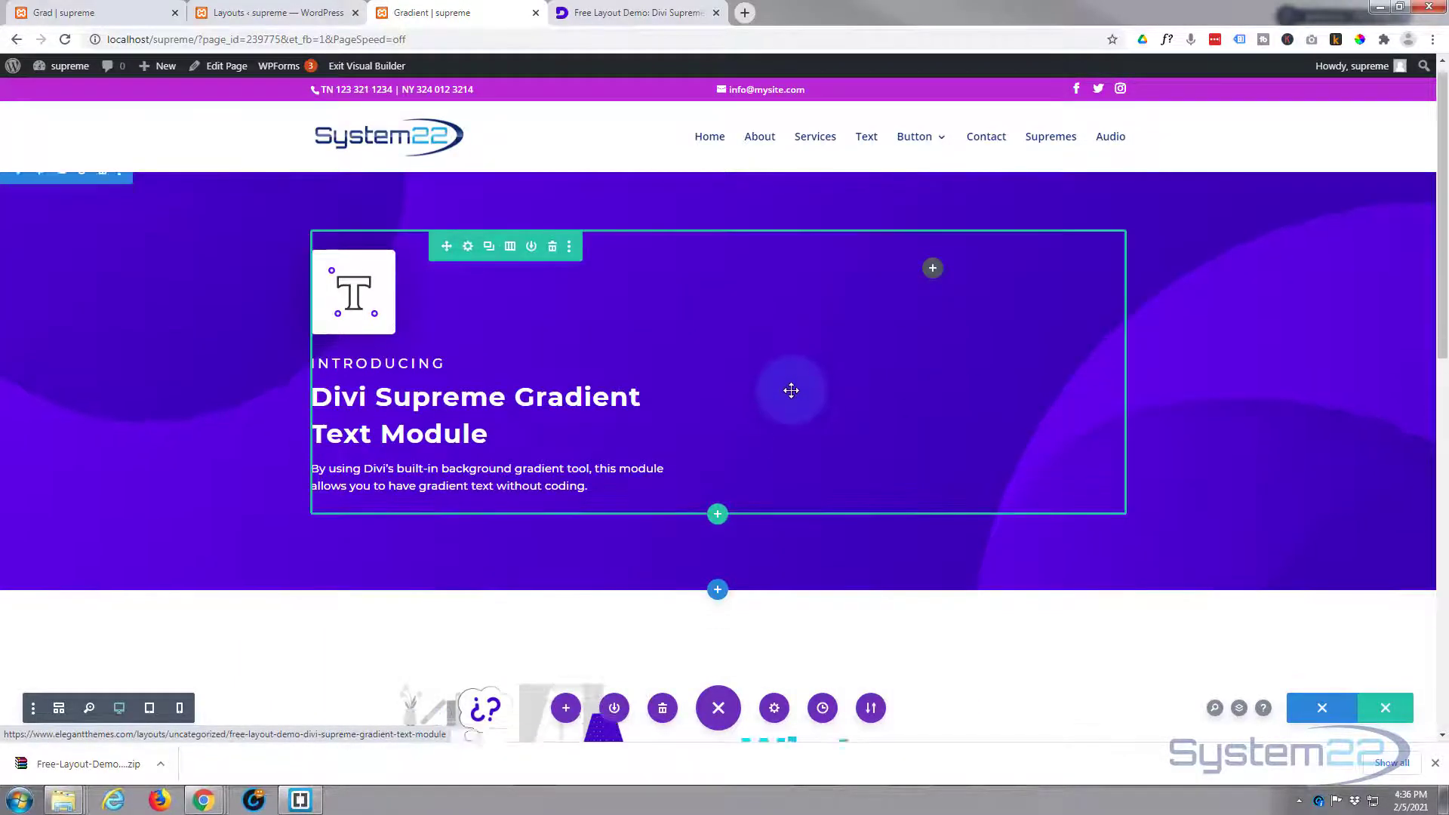
pyautogui.scroll(-3, 766, 400)
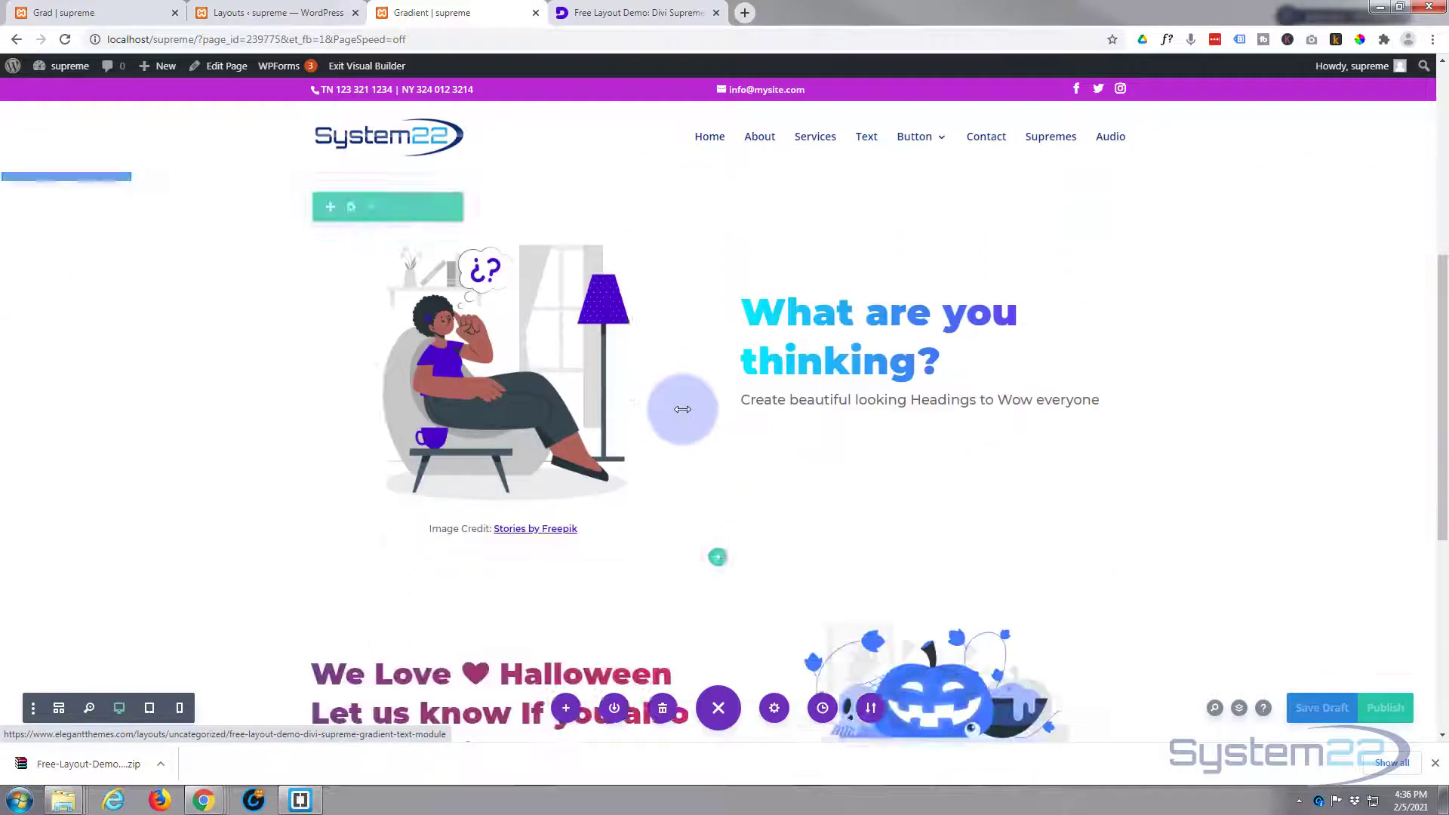
pyautogui.scroll(-1, 720, 384)
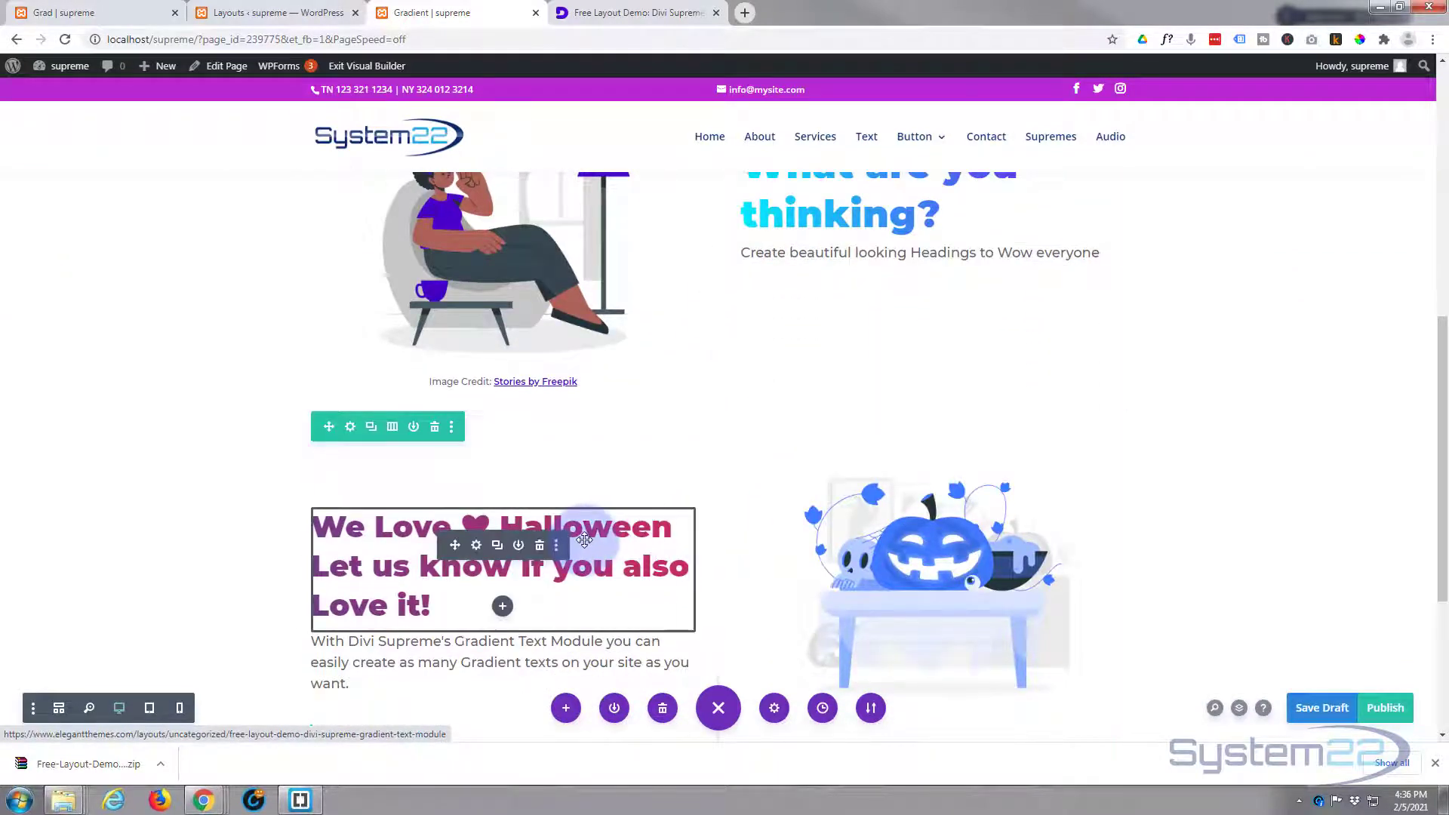
pyautogui.click(519, 546)
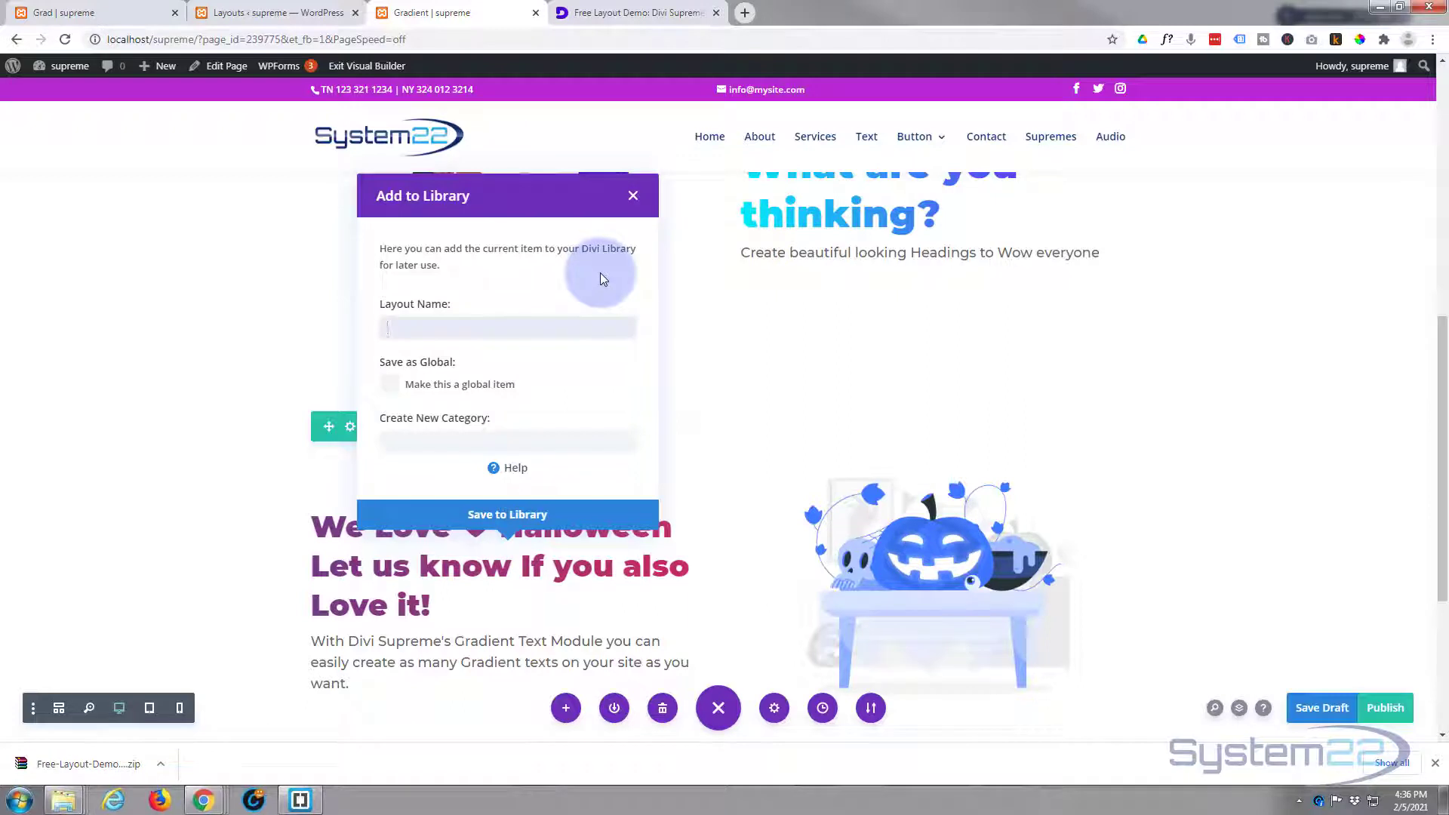
pyautogui.write('gr1')
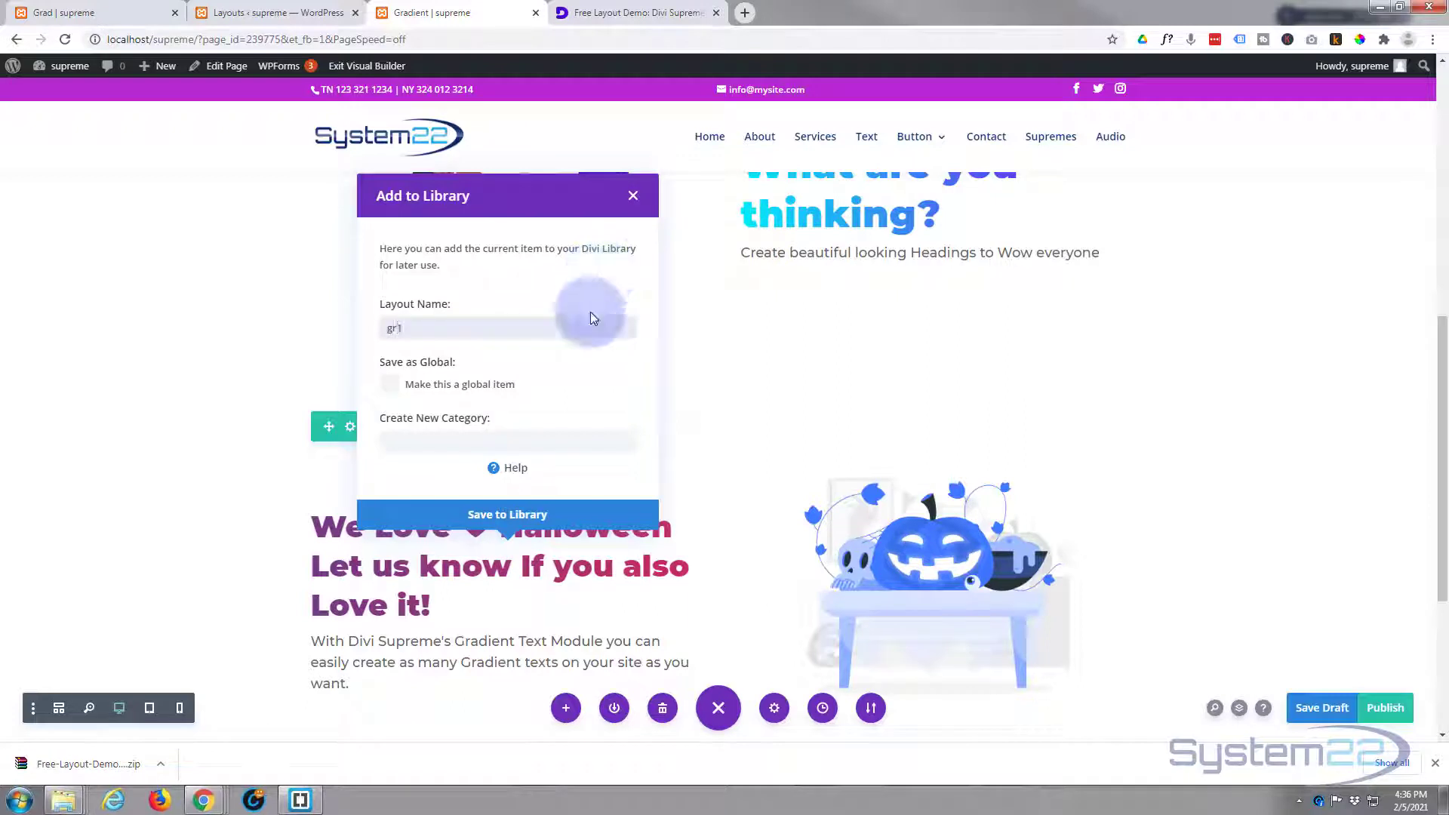
pyautogui.click(500, 513)
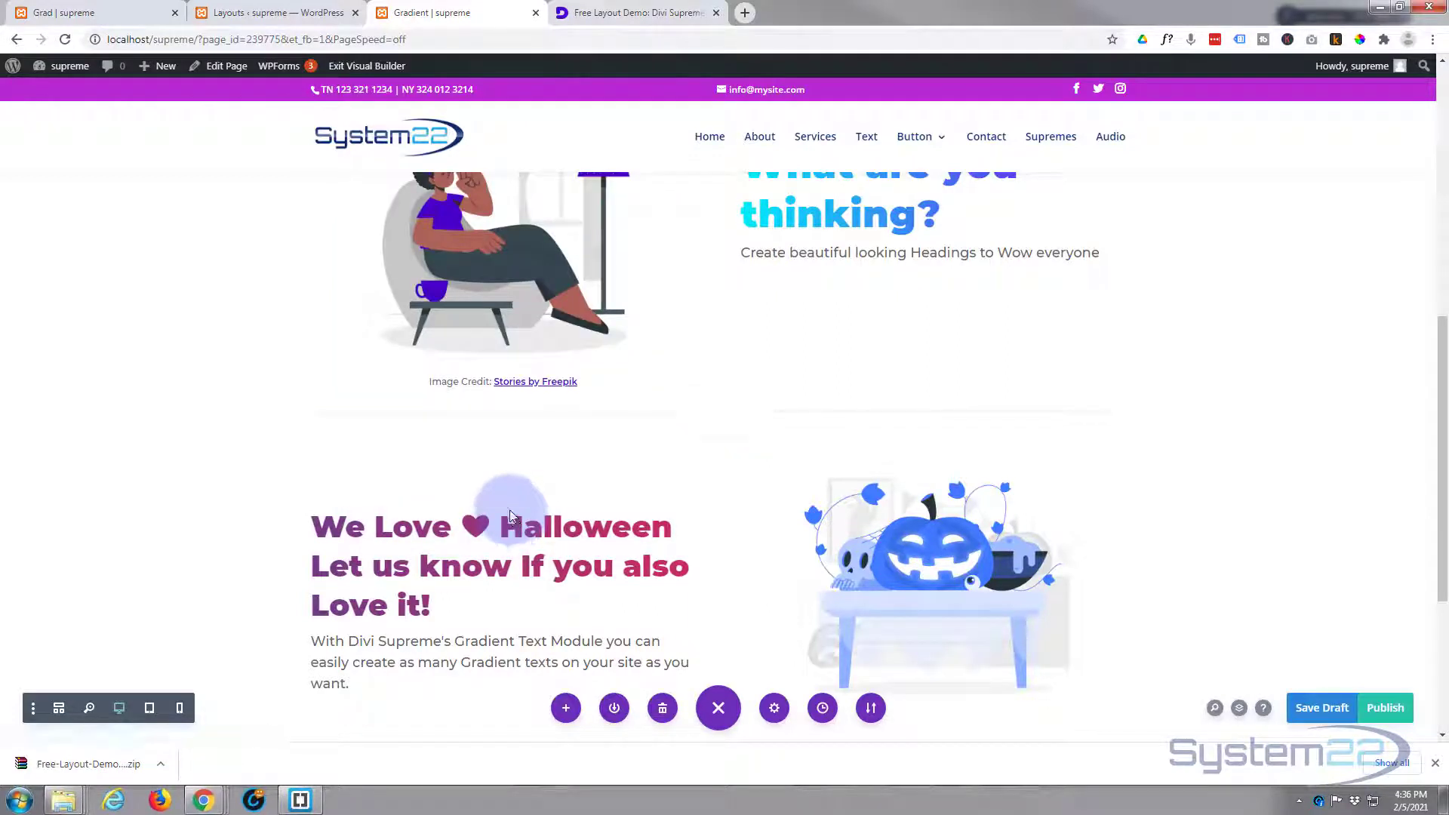
# Create another new page titled "gr2" in a separate browser tab and open it with the Divi Builder.
pyautogui.click(234, 69)
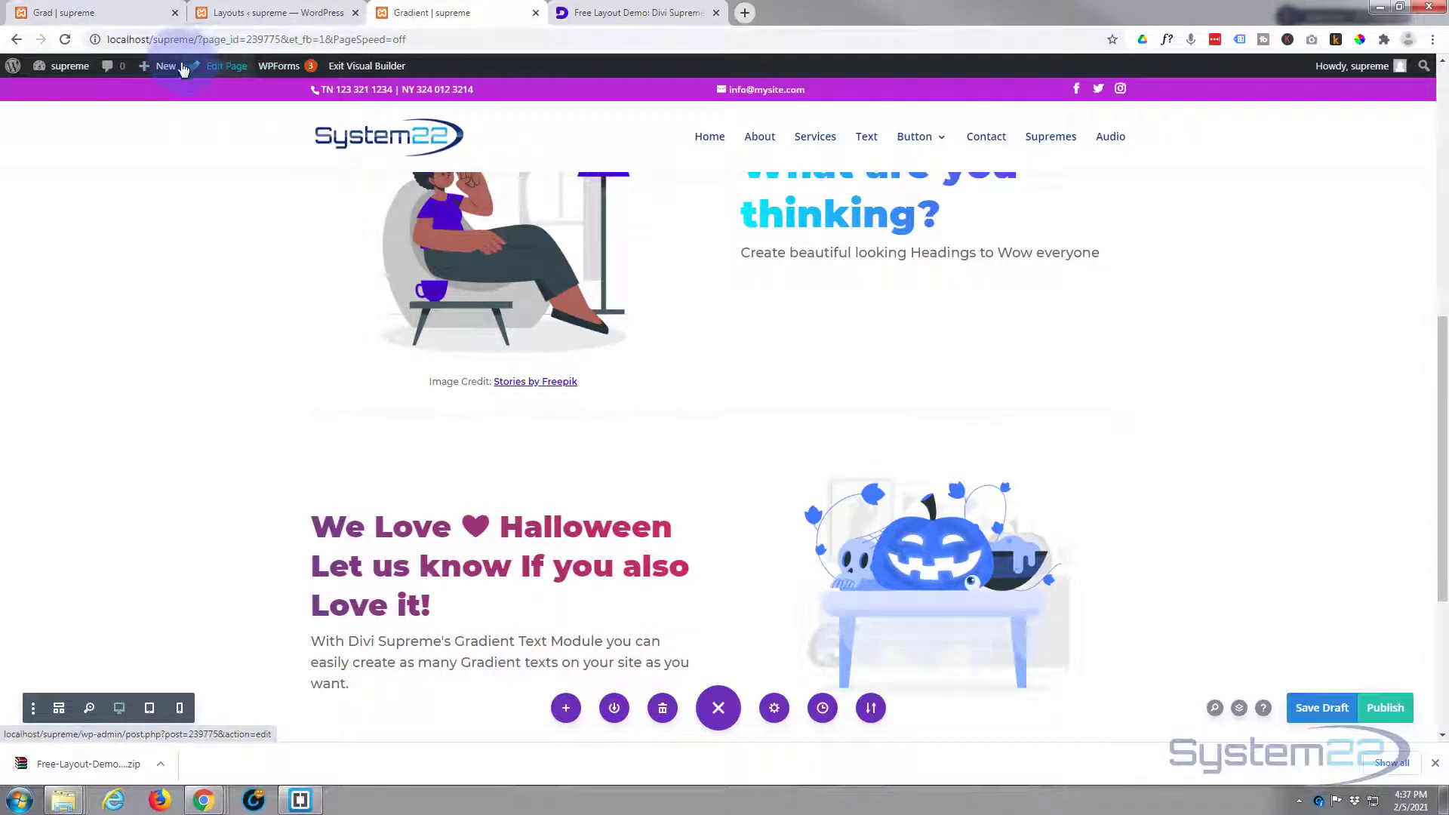
pyautogui.moveTo(172, 73)
pyautogui.middleClick(151, 133)
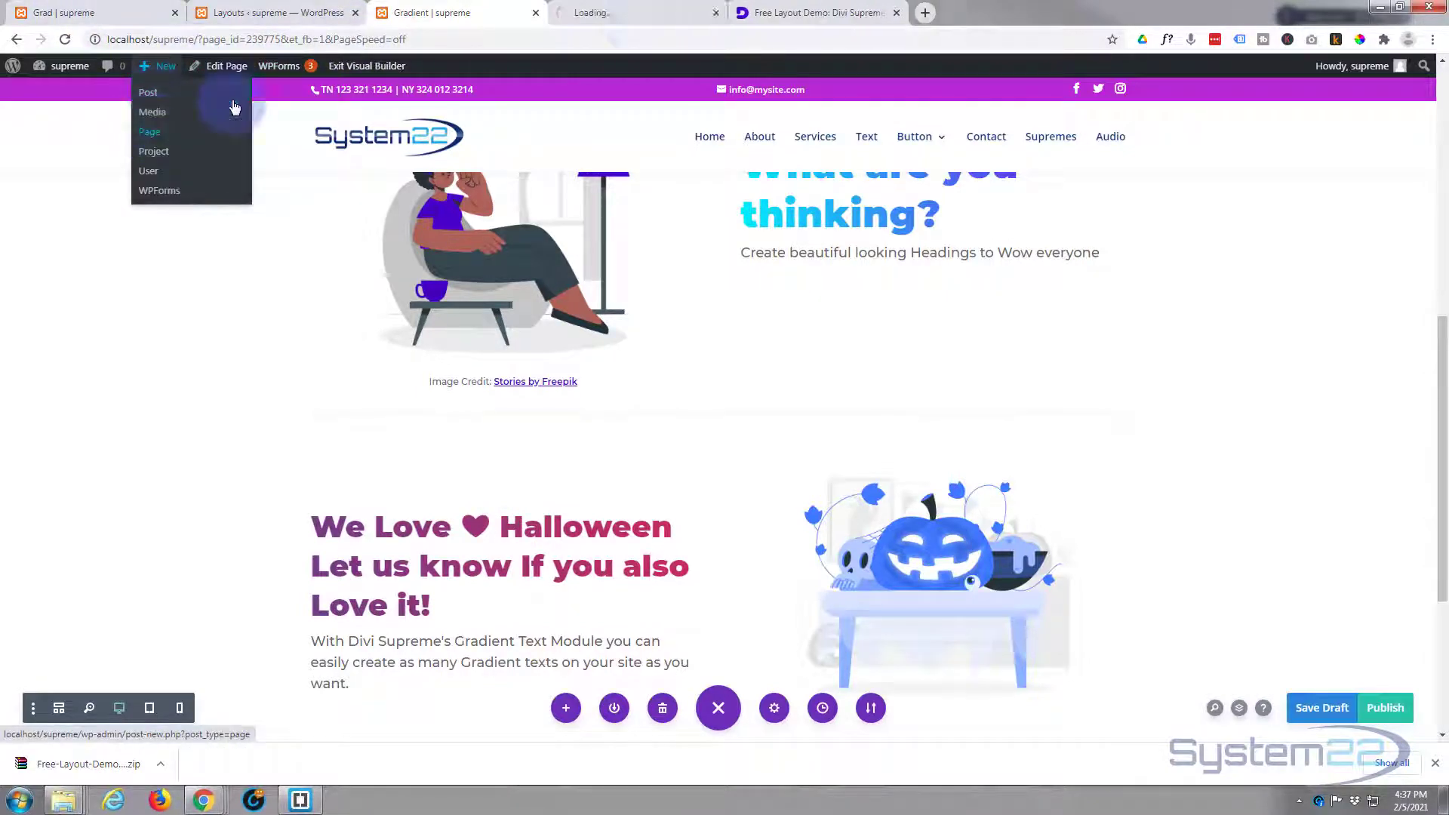
pyautogui.click(646, 11)
pyautogui.write('gr2')
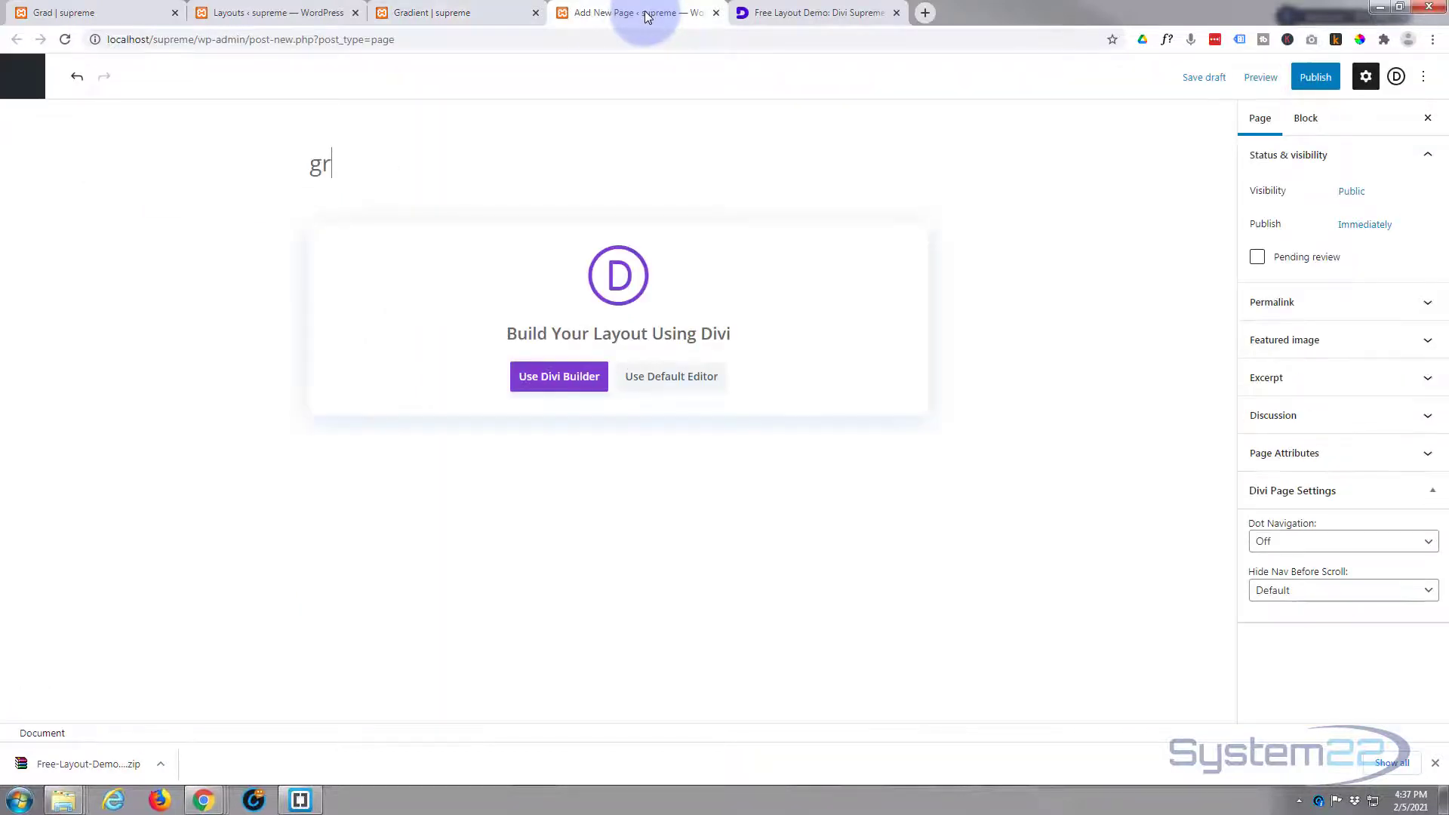
pyautogui.click(552, 386)
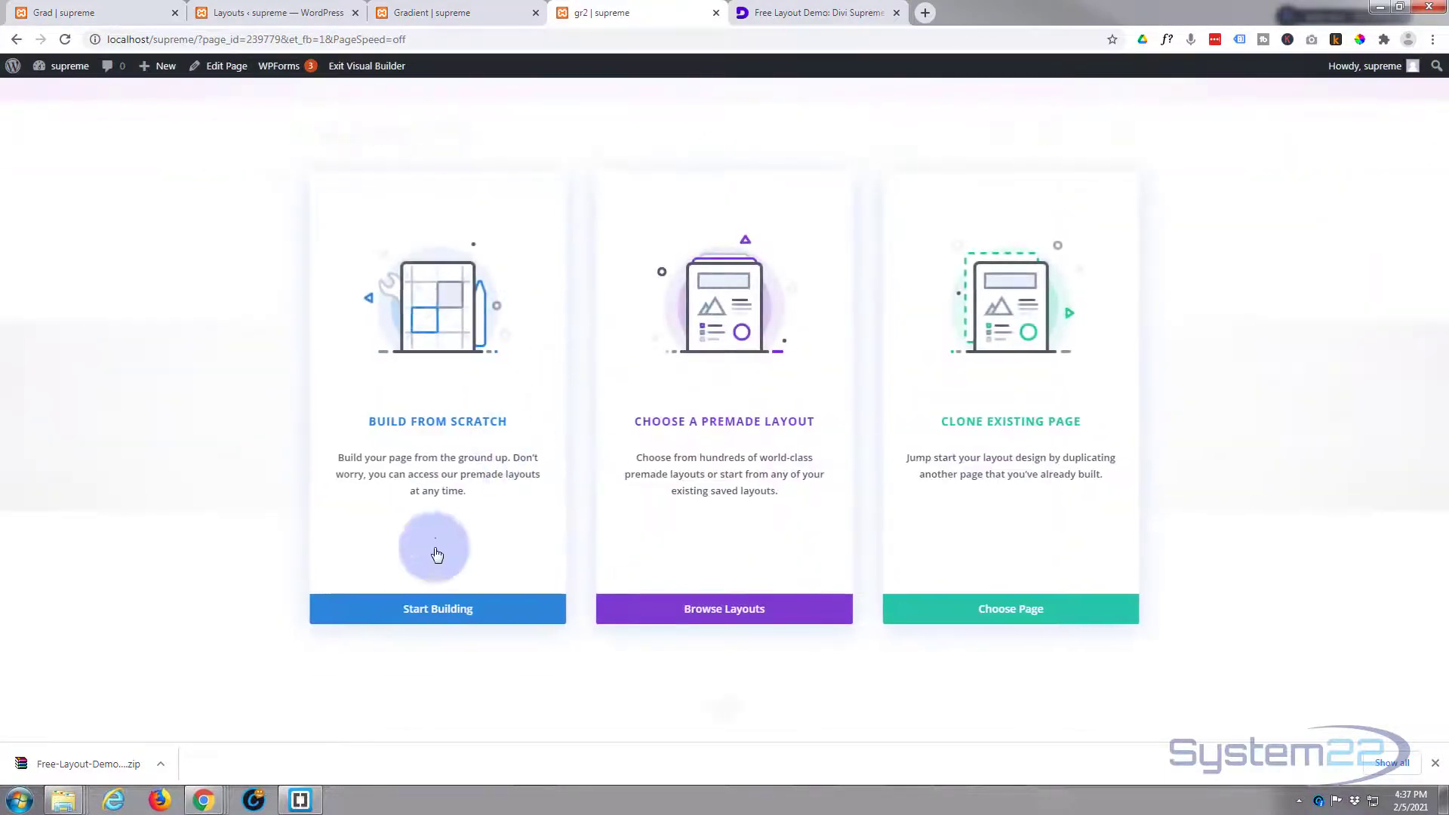
# Start building the page from scratch and insert a row with two equal columns.
pyautogui.moveTo(427, 595); pyautogui.dragTo(427, 604)
pyautogui.click(426, 603)
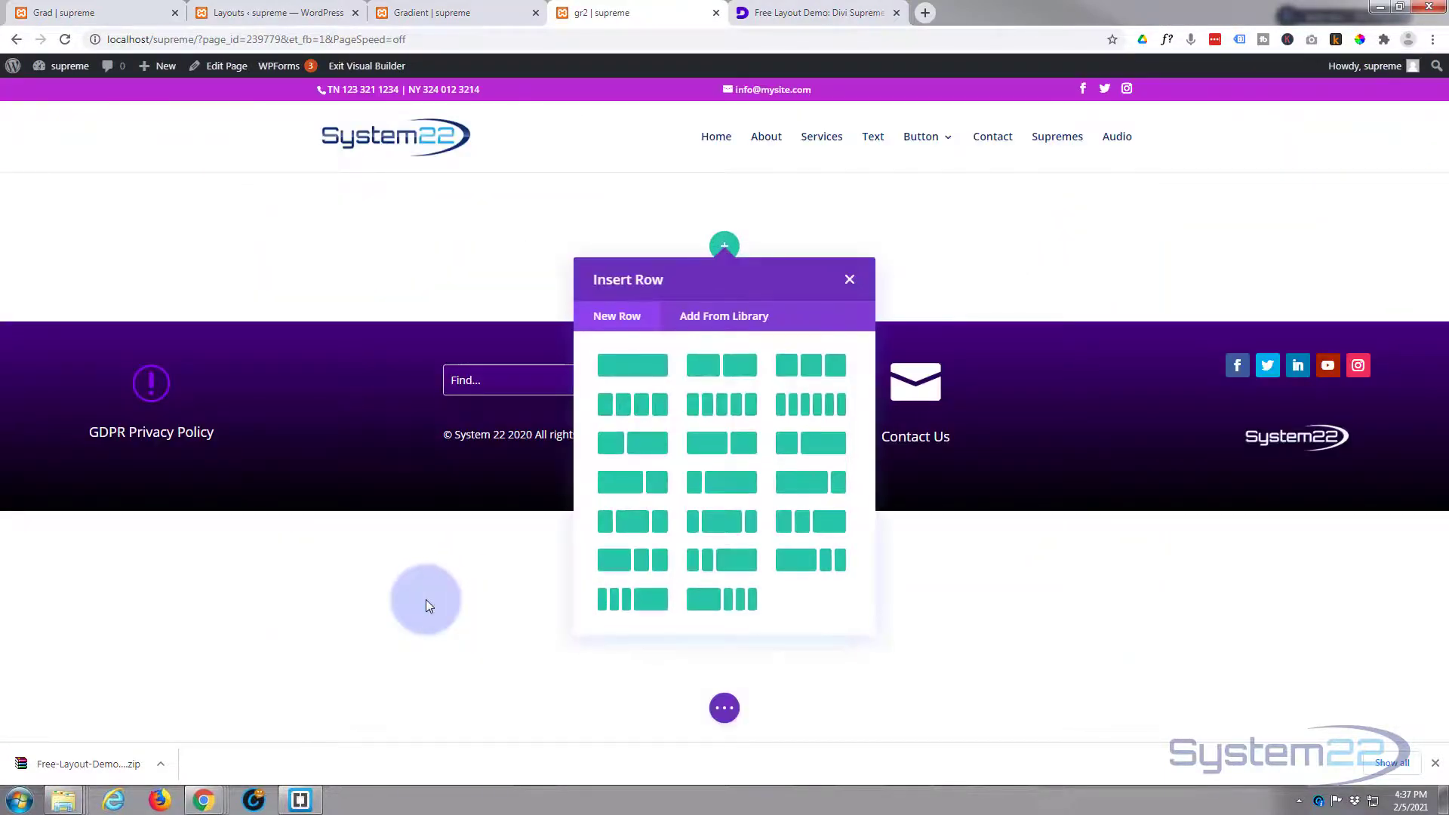
pyautogui.click(805, 376)
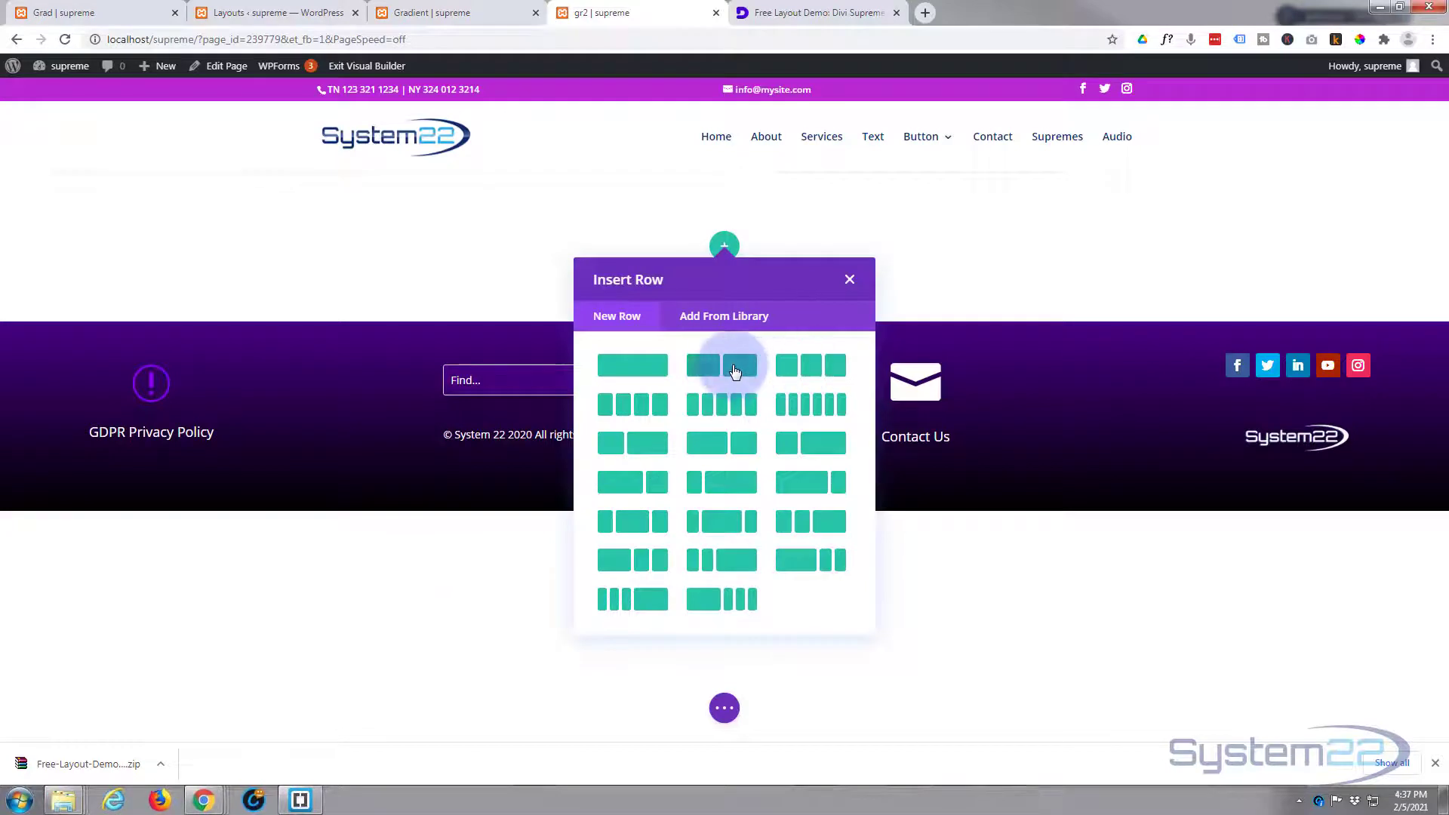
# Insert the saved "gr1" module from the library into the row's first column and check its gradient text settings.
pyautogui.click(464, 357)
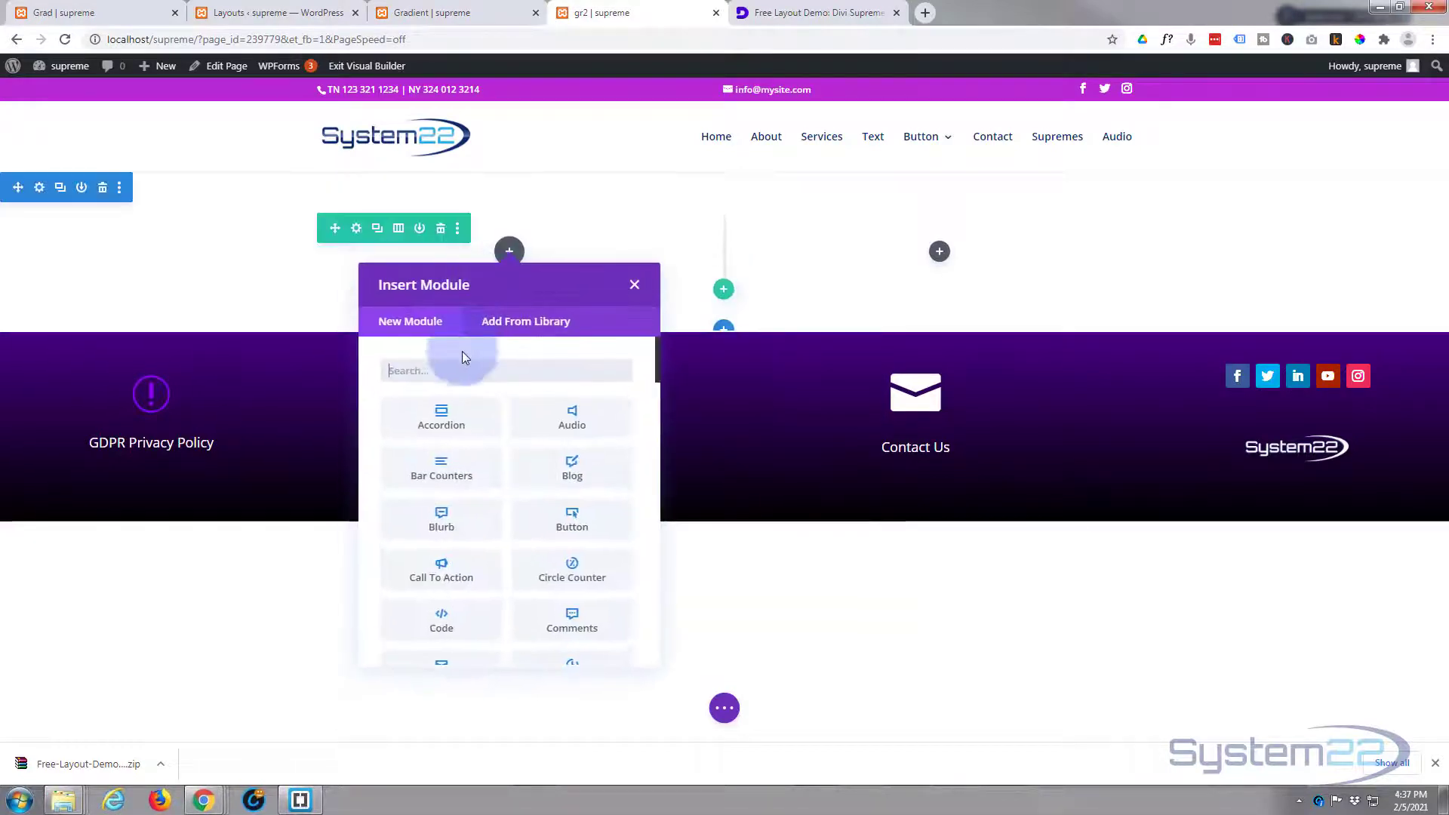
pyautogui.click(518, 324)
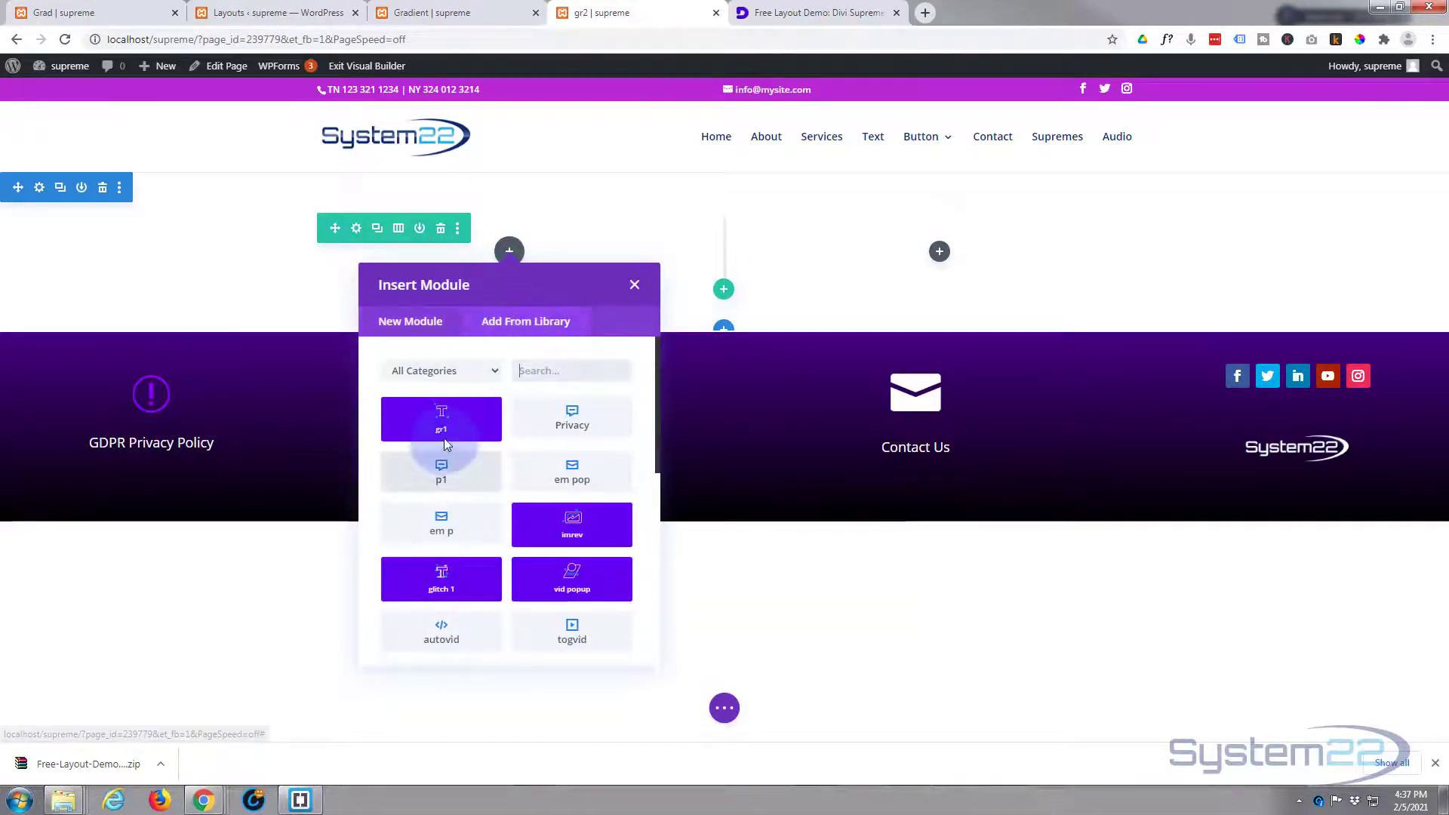
pyautogui.click(453, 420)
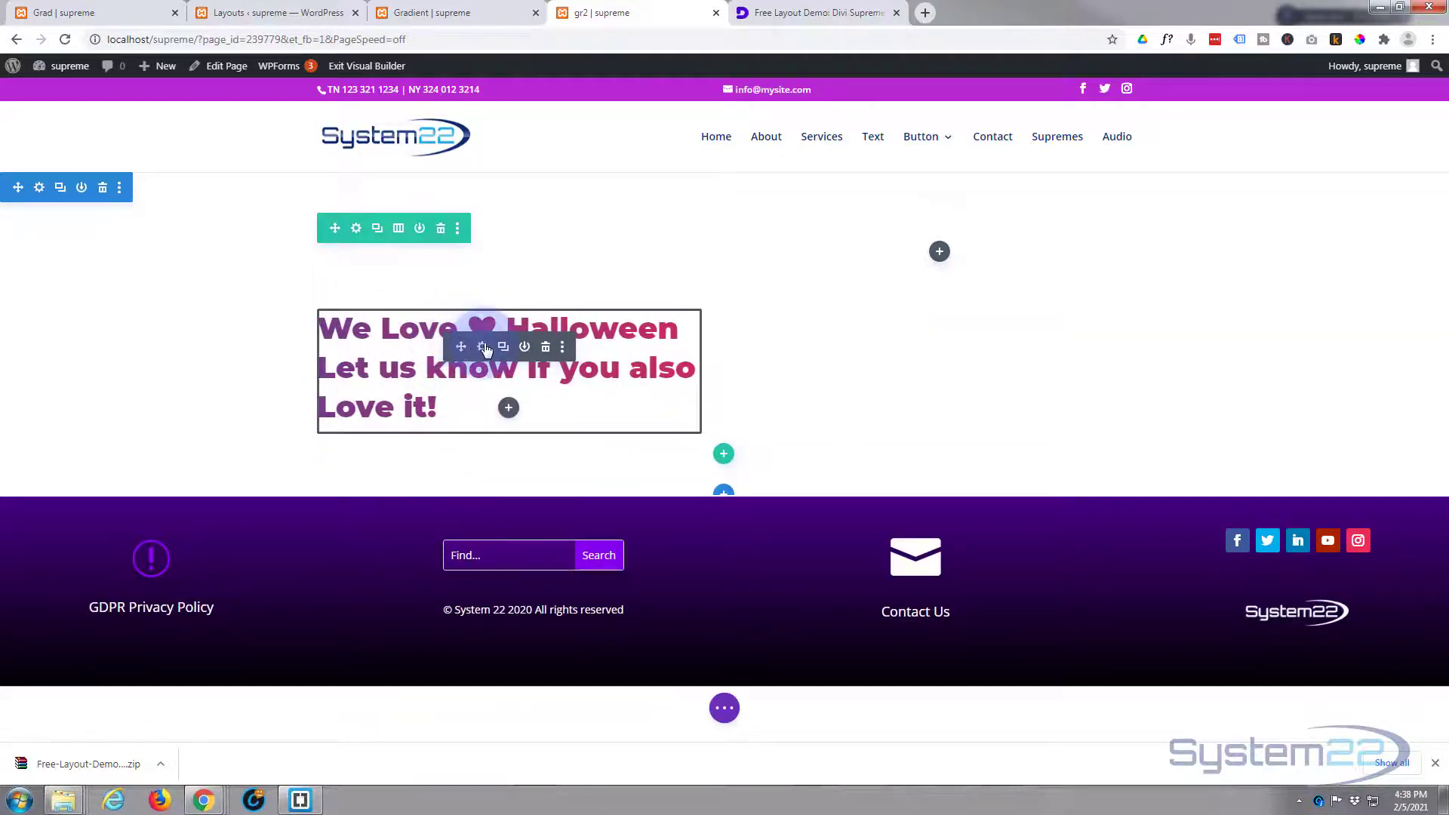
pyautogui.click(483, 347)
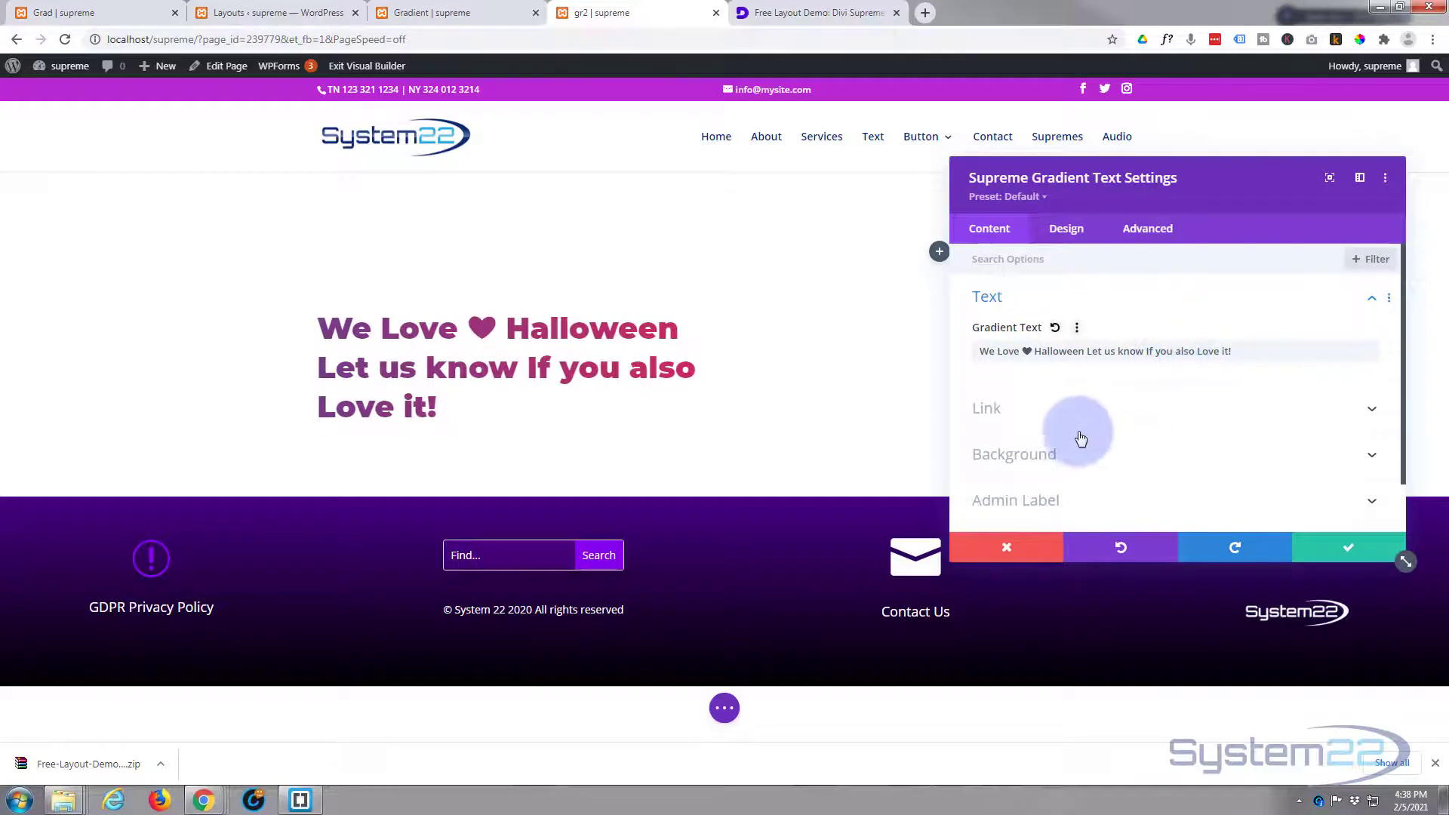
pyautogui.click(1348, 547)
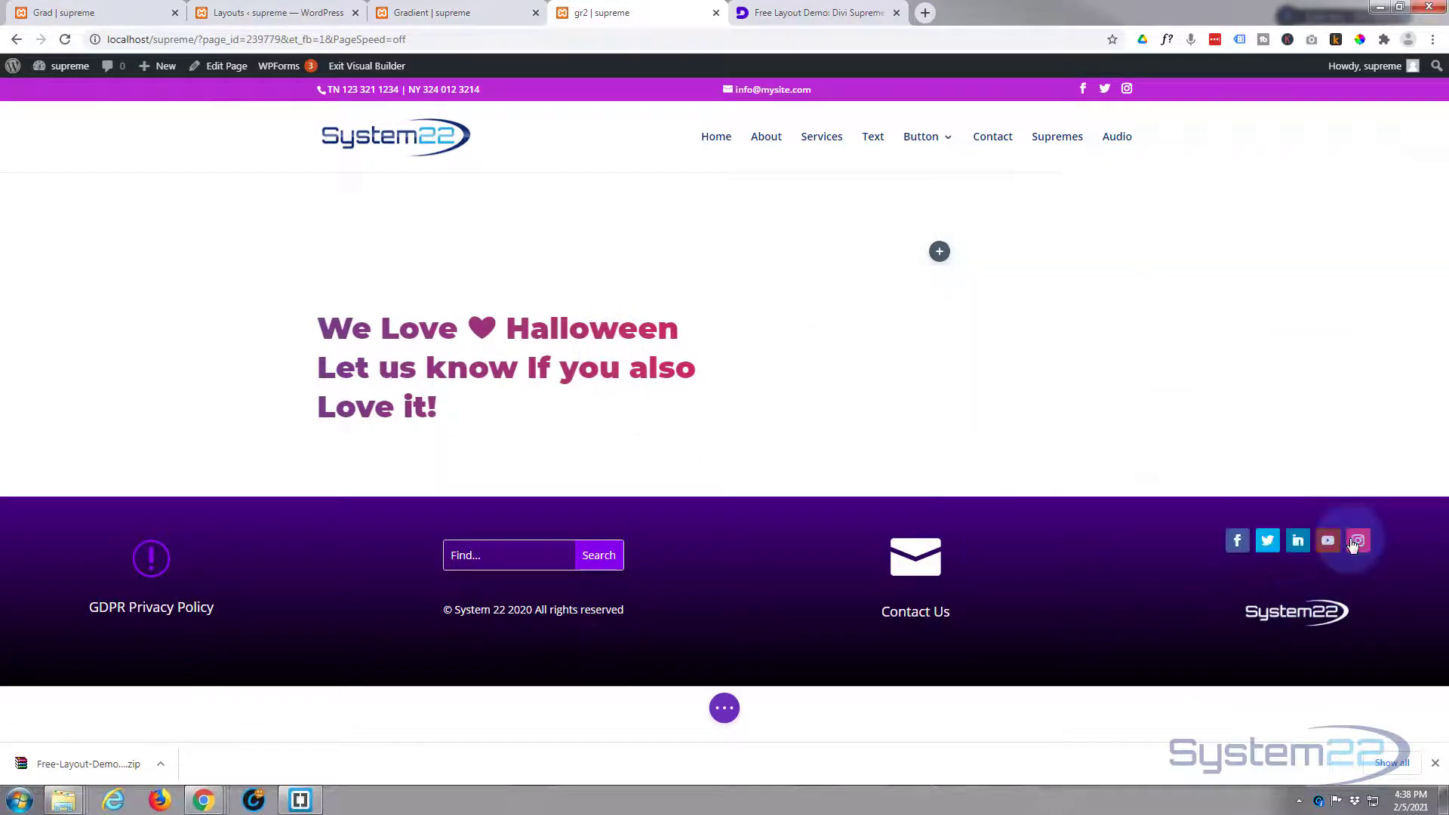
# Review the gradient headings and the image-filled "My Massive Headline News" headline on the finished Grad page.
pyautogui.click(117, 9)
pyautogui.scroll(-4, 193, 336)
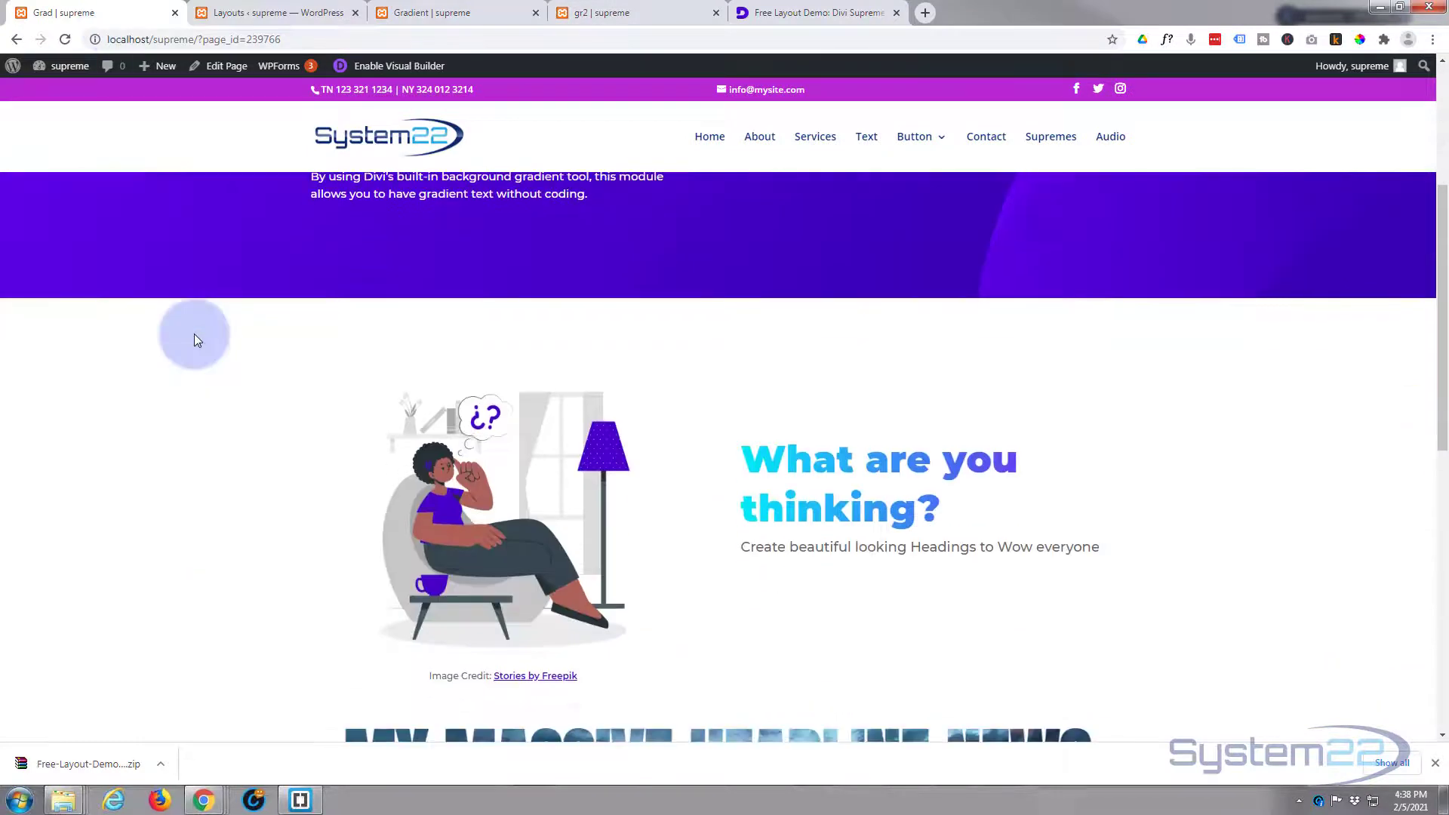
pyautogui.scroll(-4, 193, 334)
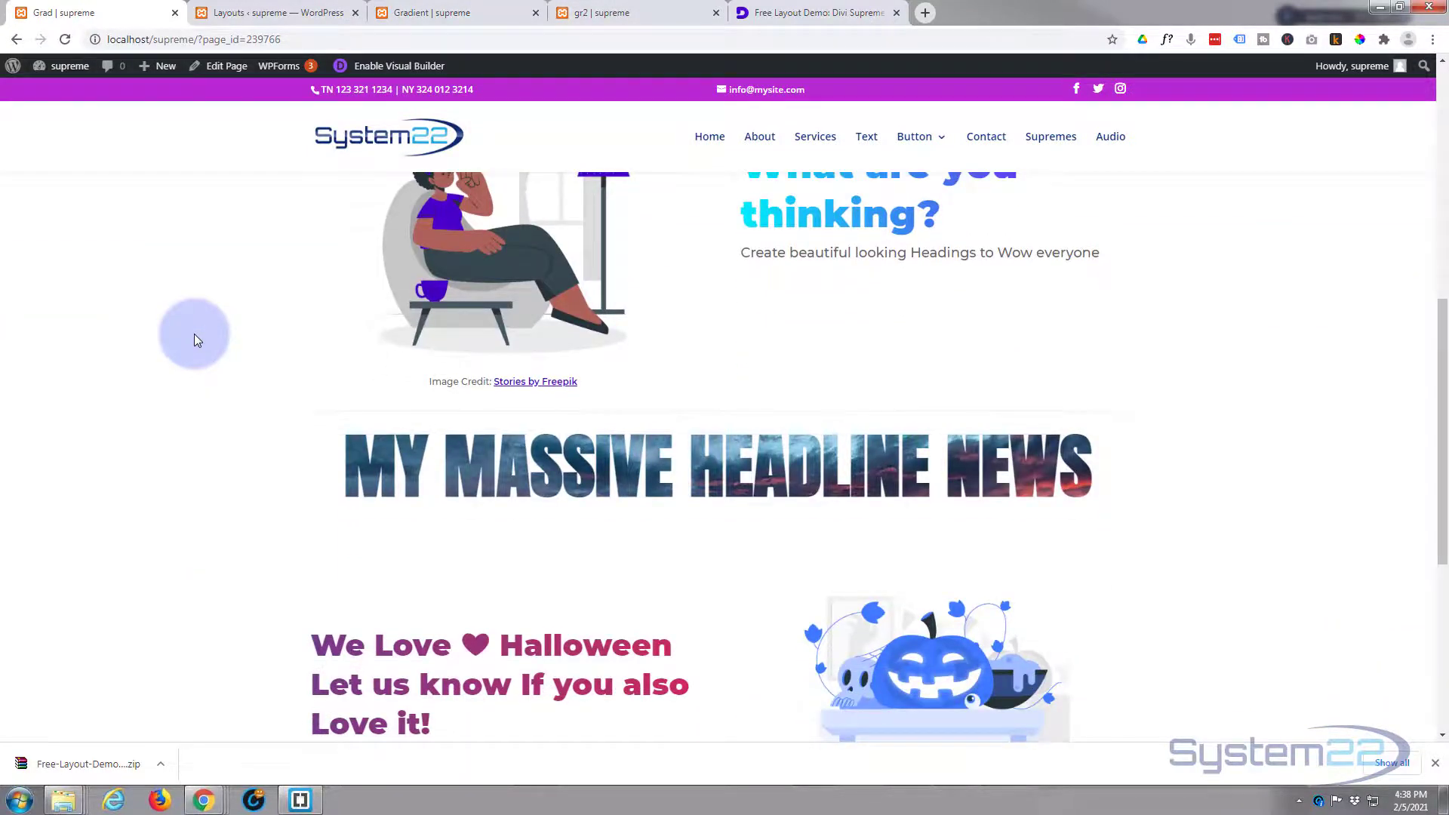
pyautogui.scroll(-1, 193, 333)
pyautogui.scroll(1, 193, 333)
pyautogui.scroll(2, 193, 334)
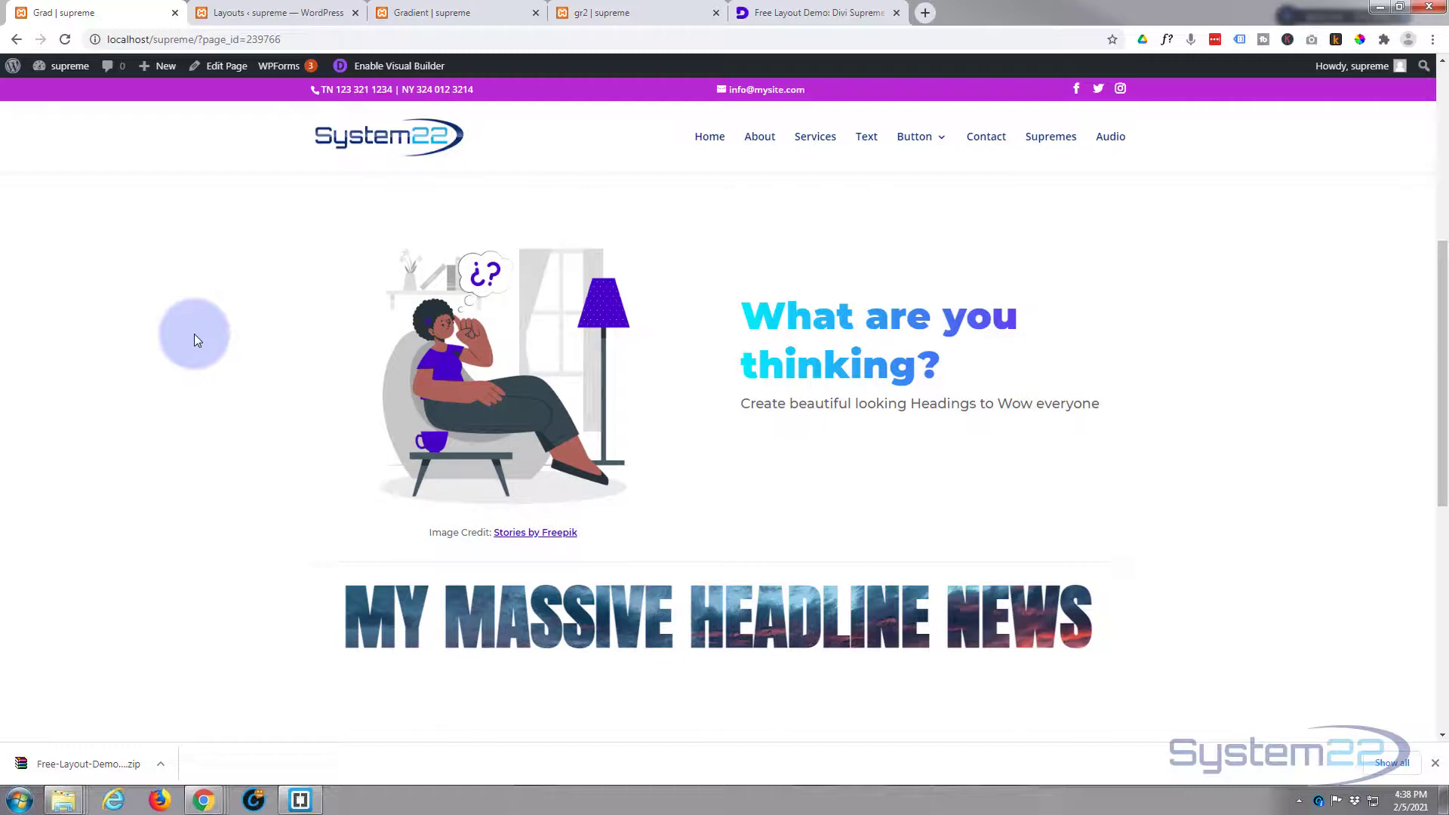
pyautogui.scroll(1, 193, 334)
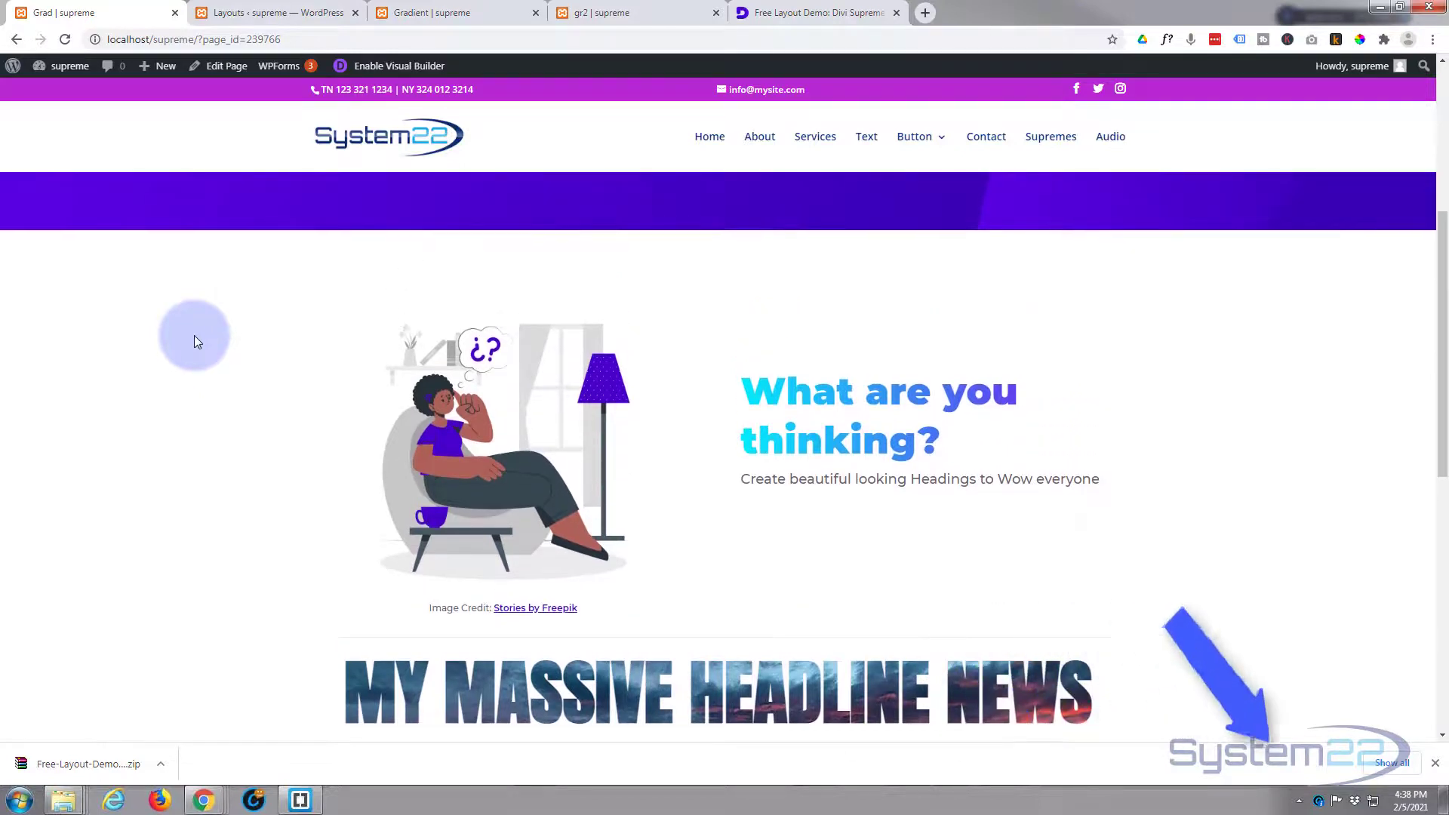